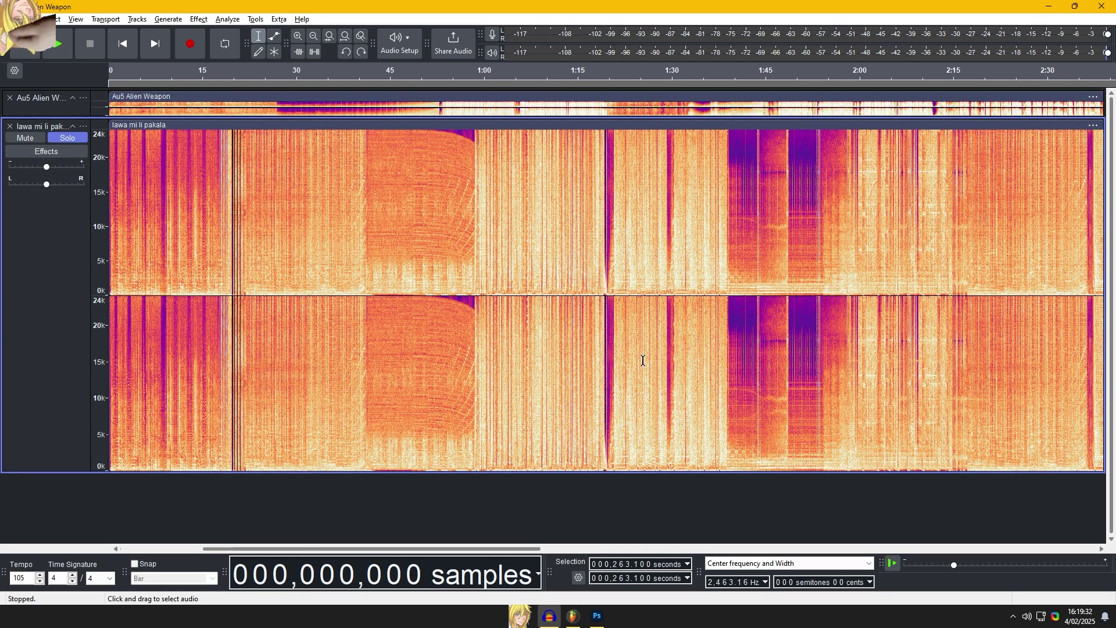
Step: Select the lawa mi li pakala track and mix it from stereo down to mono
{"action": "scroll", "coordinate": [620, 349], "scroll_direction": "down", "scroll_amount": 2}
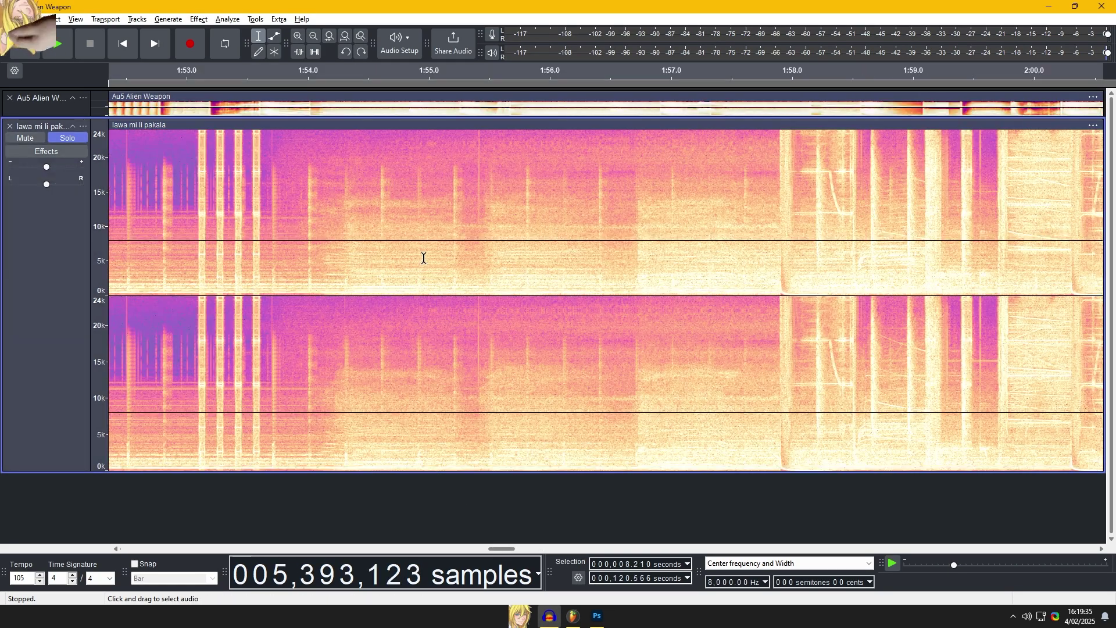
{"action": "left_click", "coordinate": [313, 196]}
{"action": "left_click", "coordinate": [88, 260]}
{"action": "left_click", "coordinate": [138, 19]}
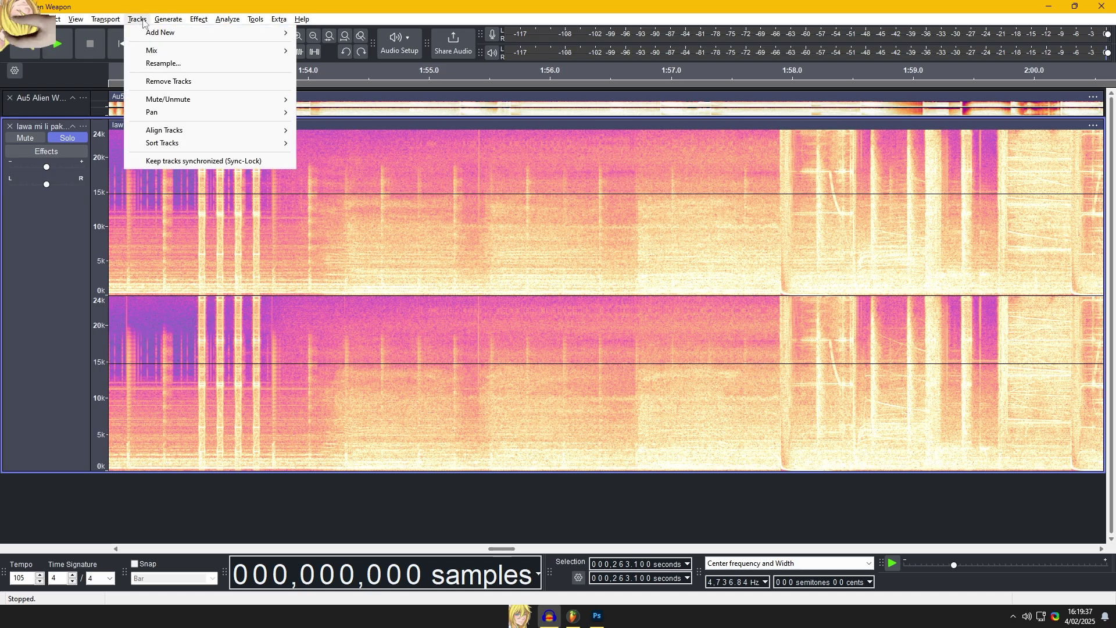
{"action": "mouse_move", "coordinate": [157, 47]}
{"action": "left_click", "coordinate": [317, 53]}
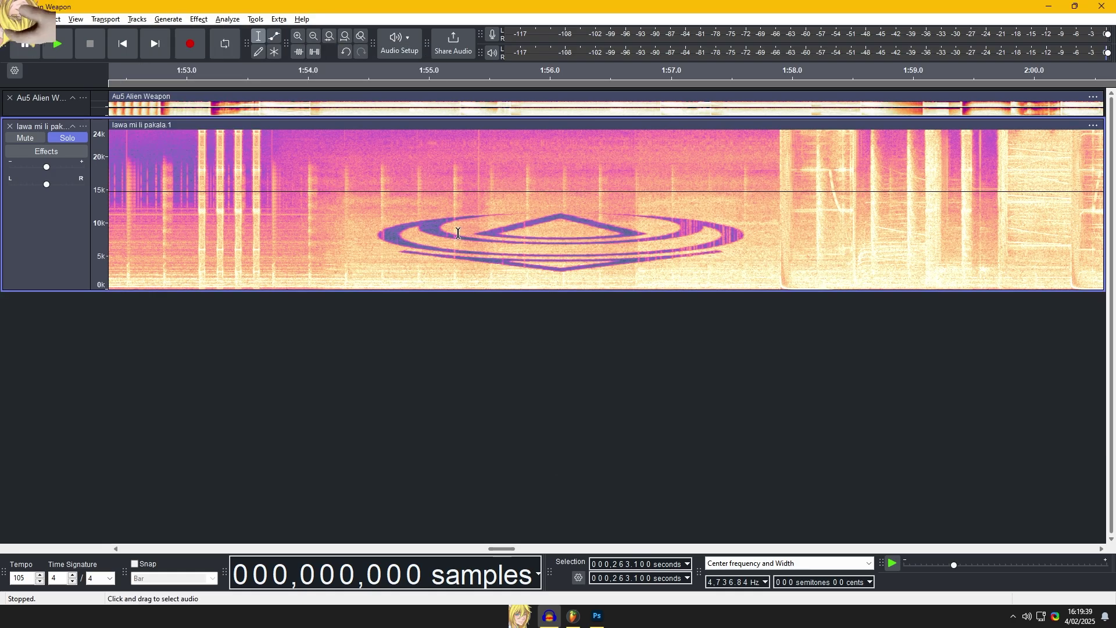
Step: Enlarge the mono track and mark the spectrogram region around the logo, from about 1:54.5 to 1:57.8, to examine it
{"action": "left_click", "coordinate": [458, 232]}
{"action": "left_click_drag", "start_coordinate": [478, 293], "coordinate": [472, 494]}
{"action": "scroll", "coordinate": [471, 419], "scroll_direction": "down", "scroll_amount": 3}
{"action": "left_click_drag", "start_coordinate": [411, 303], "coordinate": [647, 473]}
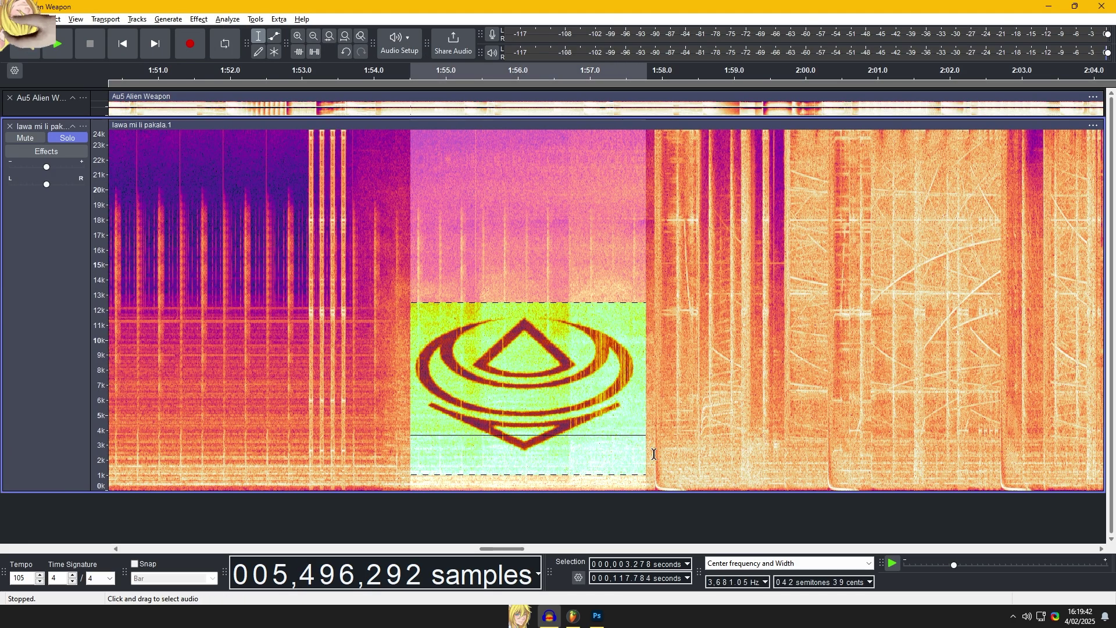
Step: Undo the mono mixdown of the lawa mi li pakala track
{"action": "left_click", "coordinate": [672, 428]}
{"action": "key", "text": "ctrl+z"}
{"action": "left_click", "coordinate": [394, 267]}
{"action": "left_click", "coordinate": [373, 248]}
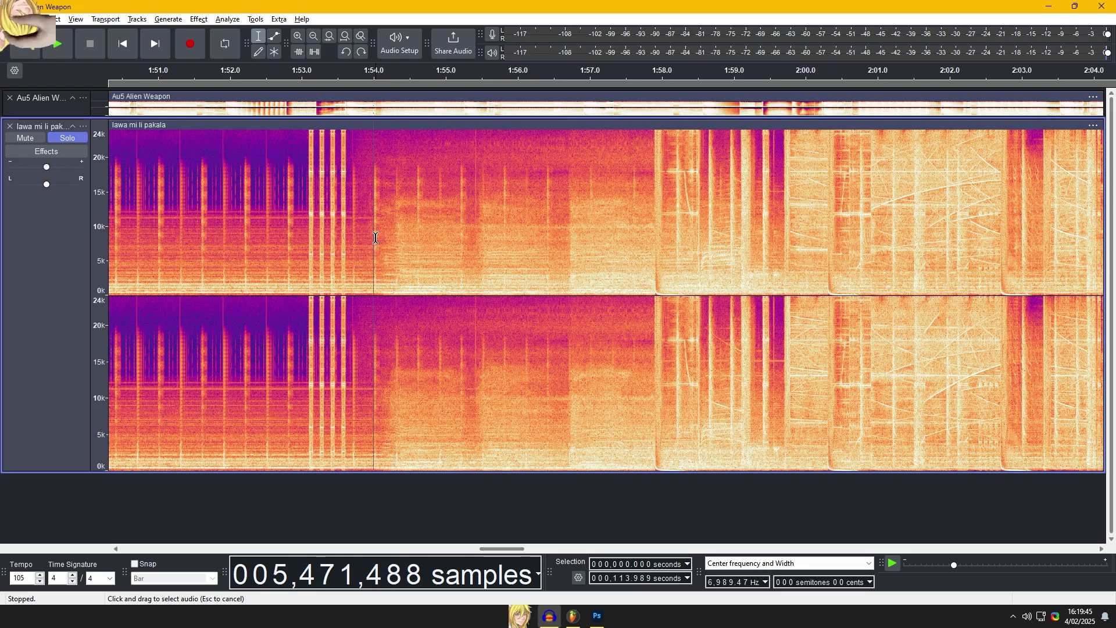
Step: Play back the stereo lawa mi li pakala track from about 1:54 to hear the section without the logo
{"action": "left_click_drag", "start_coordinate": [375, 237], "coordinate": [665, 296]}
{"action": "left_click_drag", "start_coordinate": [651, 237], "coordinate": [639, 100]}
{"action": "left_click_drag", "start_coordinate": [353, 228], "coordinate": [463, 226]}
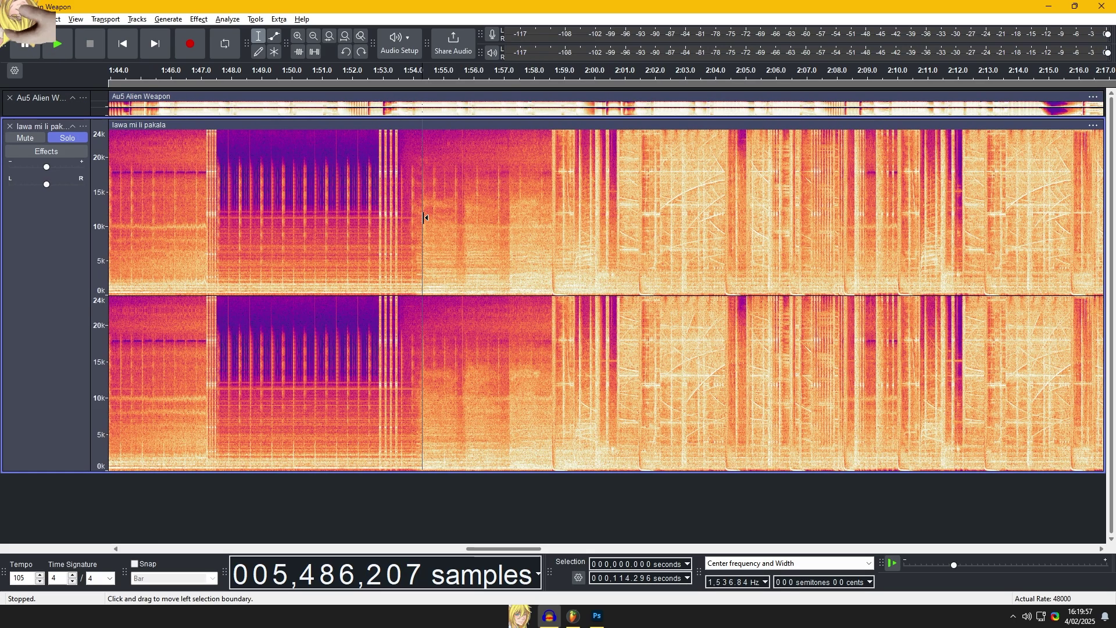
{"action": "key", "text": "space"}
{"action": "scroll", "coordinate": [424, 217], "scroll_direction": "up", "scroll_amount": 1}
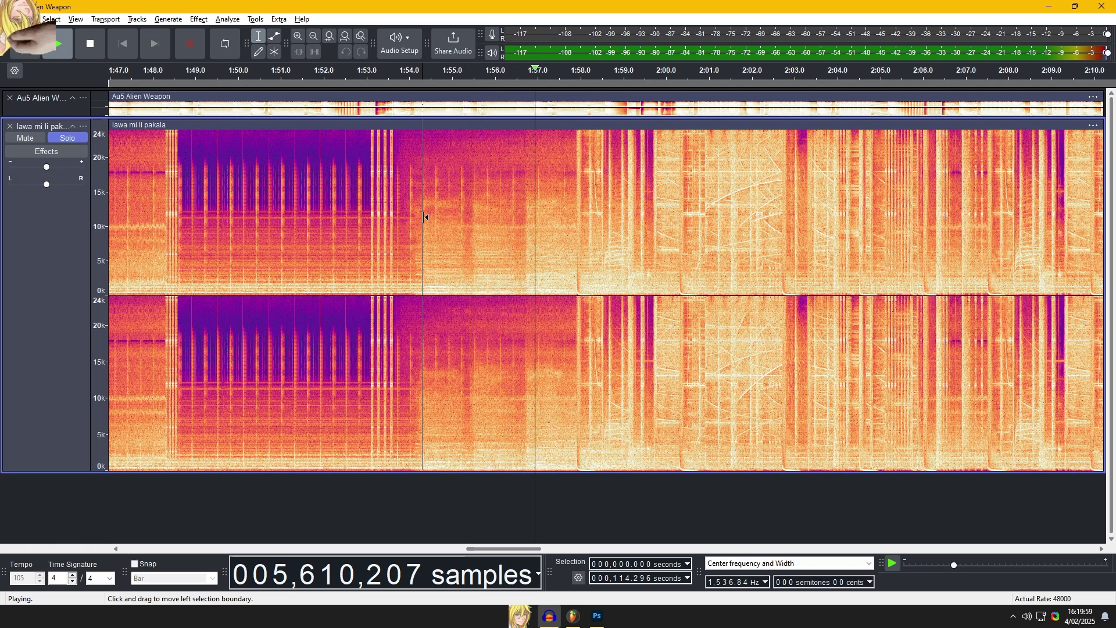
{"action": "key", "text": "space"}
Step: Select the whole lawa mi li pakala track and mix it down to mono again
{"action": "left_click_drag", "start_coordinate": [392, 173], "coordinate": [507, 285]}
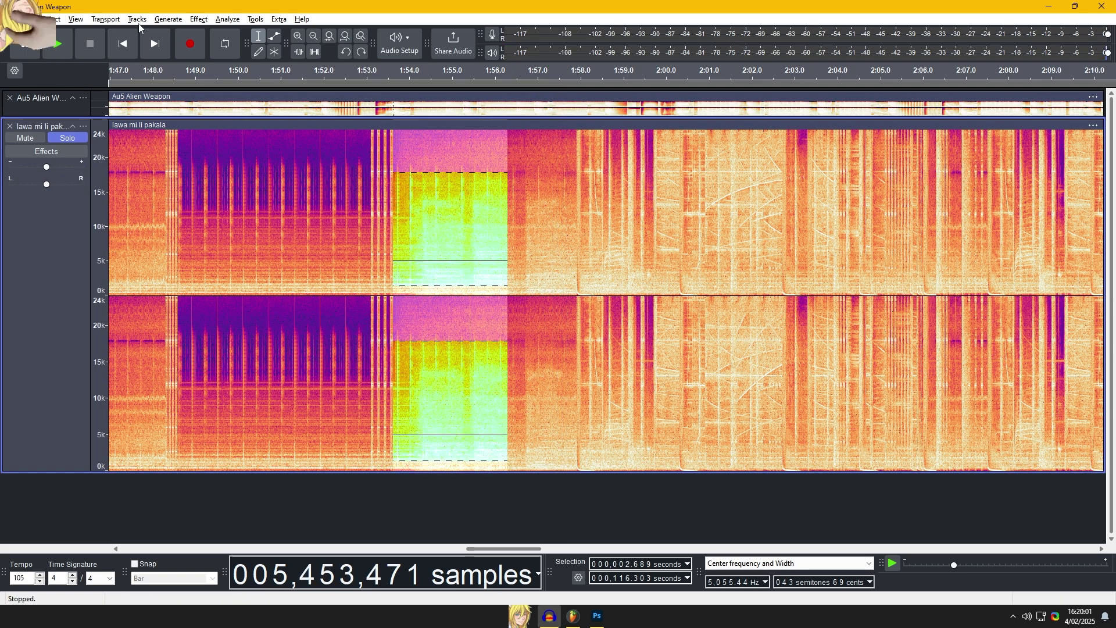
{"action": "left_click", "coordinate": [46, 233]}
{"action": "left_click", "coordinate": [137, 19]}
{"action": "mouse_move", "coordinate": [166, 53]}
{"action": "left_click", "coordinate": [339, 53]}
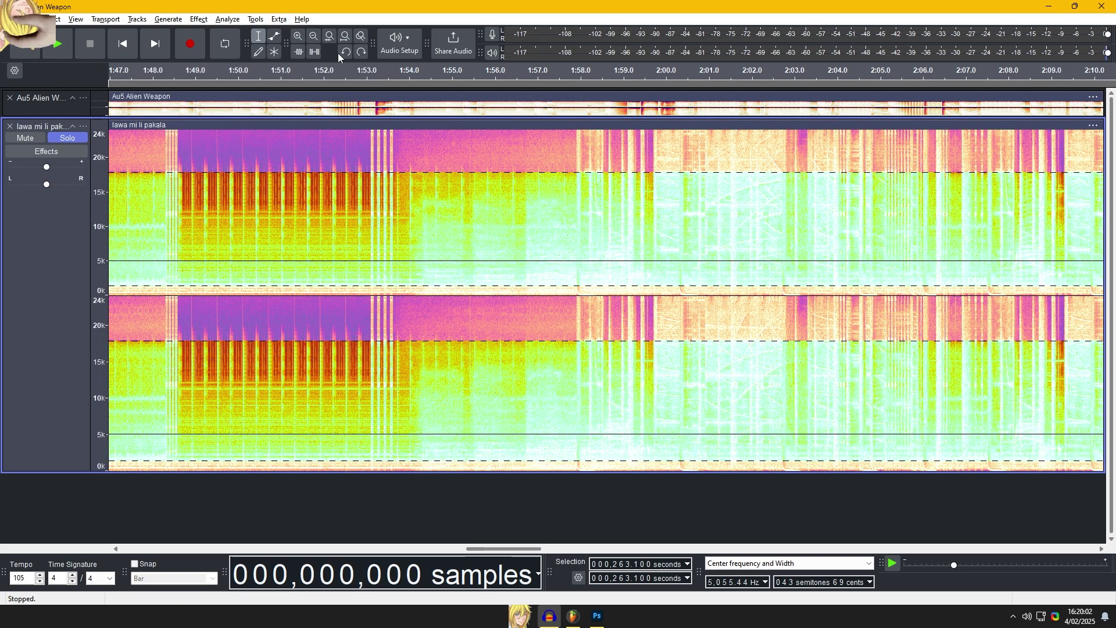
Step: Play the mono track from about 1:54.6 and enlarge its spectrogram to examine the logo
{"action": "left_click", "coordinate": [431, 202]}
{"action": "left_click", "coordinate": [436, 205]}
{"action": "key", "text": "space"}
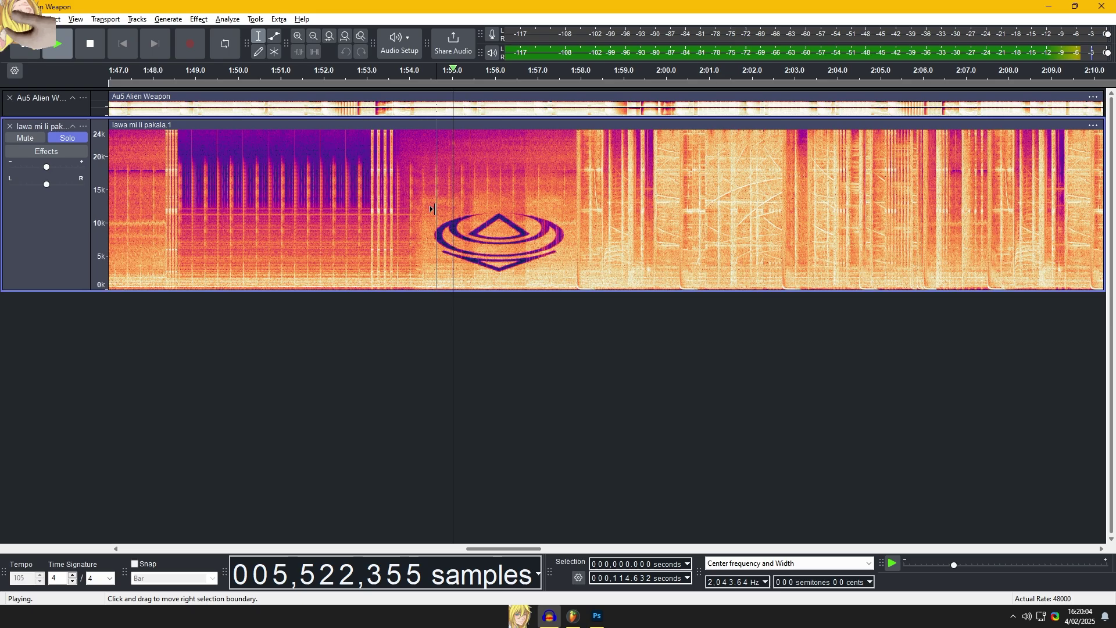
{"action": "left_click_drag", "start_coordinate": [506, 294], "coordinate": [528, 506]}
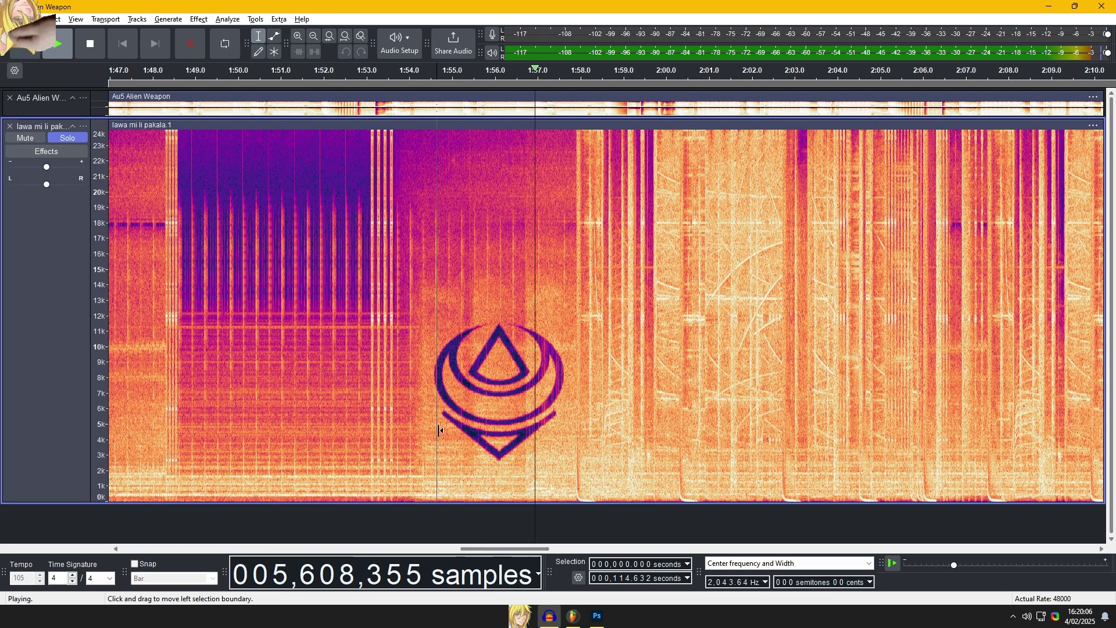
{"action": "scroll", "coordinate": [438, 429], "scroll_direction": "down", "scroll_amount": 1}
{"action": "key", "text": "space"}
Step: Undo the mono mixdown and the preceding edits back to the Au5 Alien Weapon track alone
{"action": "key", "text": "ctrl+z"}
{"action": "key", "text": "ctrl+z"}
{"action": "key", "text": "ctrl+z"}
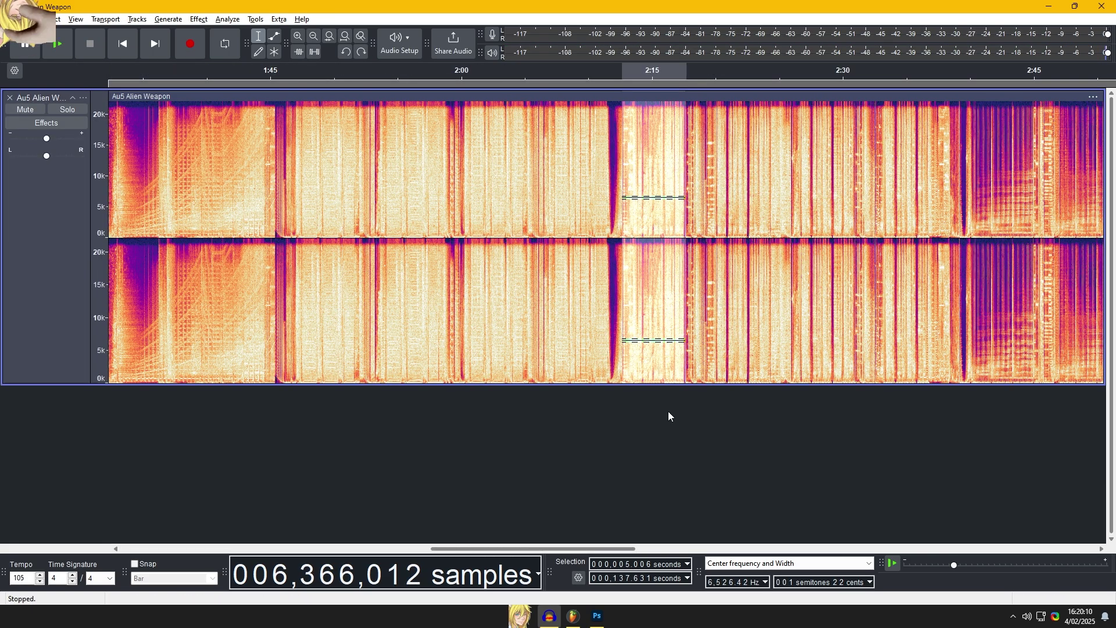
Step: Mix the Au5 Alien Weapon stereo track down to mono
{"action": "scroll", "coordinate": [668, 416], "scroll_direction": "up", "scroll_amount": 3}
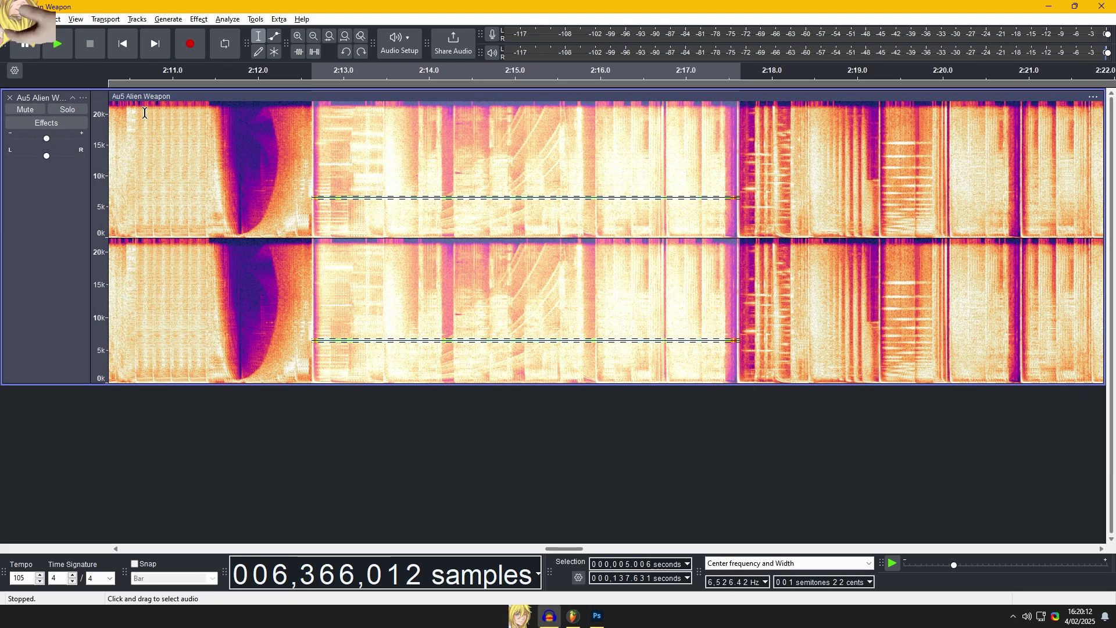
{"action": "left_click", "coordinate": [137, 20]}
{"action": "mouse_move", "coordinate": [149, 47]}
{"action": "left_click", "coordinate": [361, 47]}
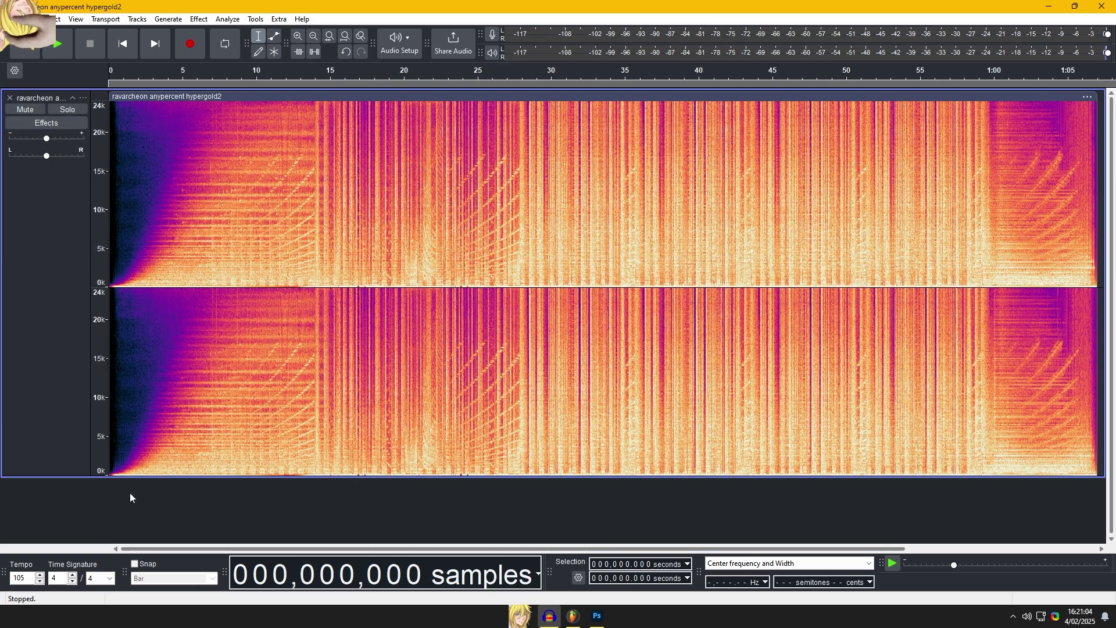
Step: Enlarge the ravarcheon anypercent hypergold2 track and mix it down to mono
{"action": "scroll", "coordinate": [35, 493], "scroll_direction": "up", "scroll_amount": 2}
{"action": "left_click_drag", "start_coordinate": [243, 289], "coordinate": [251, 490]}
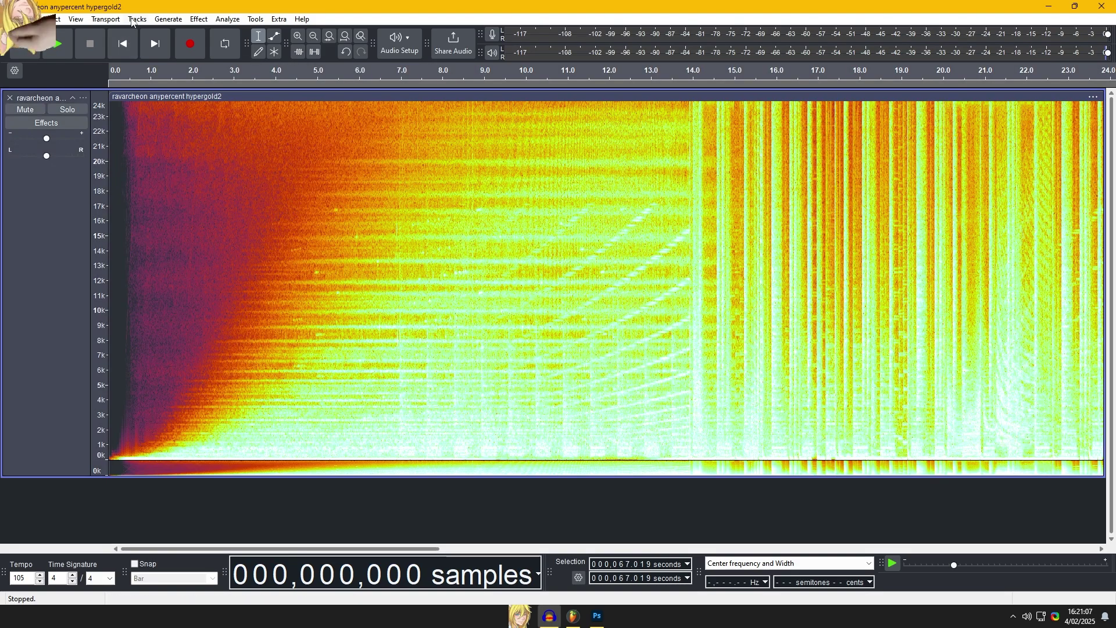
{"action": "left_click", "coordinate": [333, 277]}
{"action": "scroll", "coordinate": [303, 277], "scroll_direction": "up", "scroll_amount": 5}
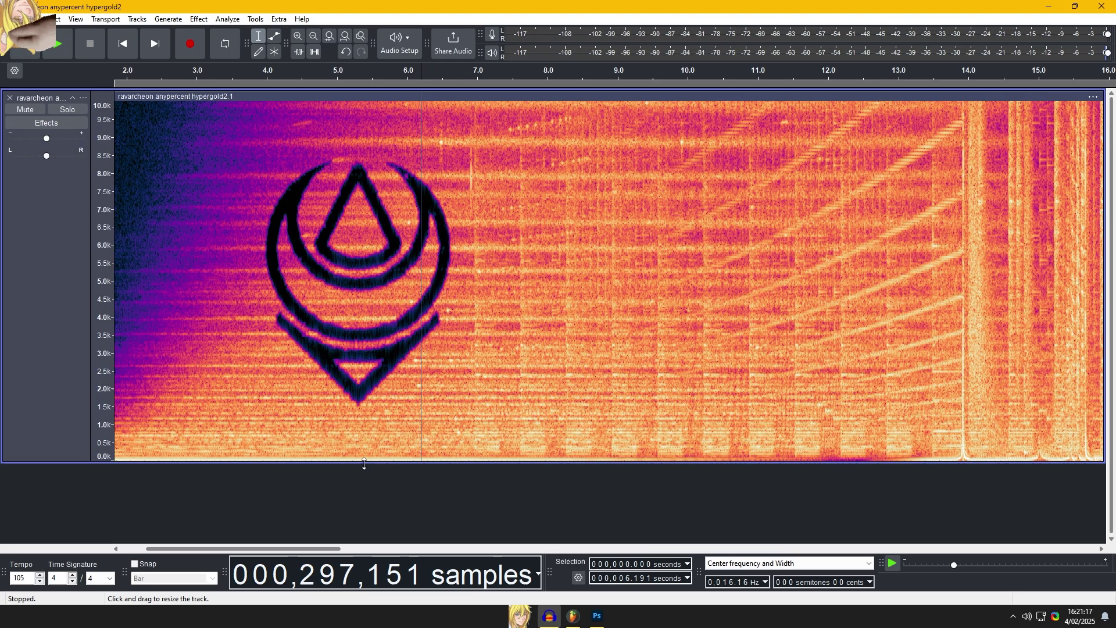
Step: Enlarge the mono hypergold2 spectrogram and examine the logo between about 4 and 6.5 seconds
{"action": "left_click_drag", "start_coordinate": [364, 464], "coordinate": [362, 511]}
{"action": "scroll", "coordinate": [321, 335], "scroll_direction": "up", "scroll_amount": 2}
{"action": "scroll", "coordinate": [321, 335], "scroll_direction": "down", "scroll_amount": 1}
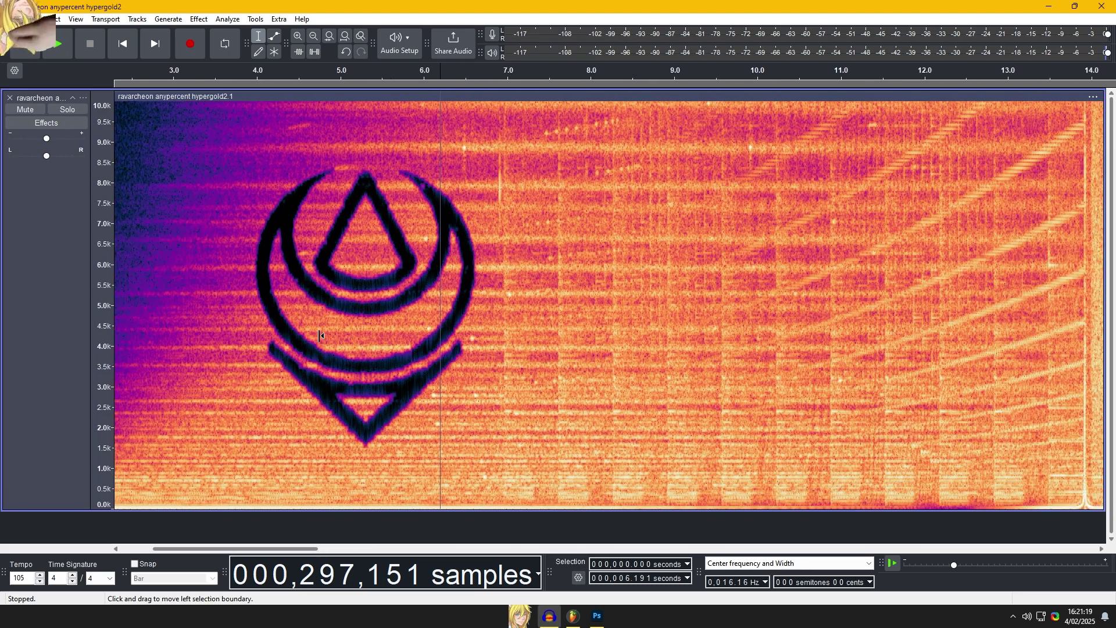
{"action": "left_click", "coordinate": [61, 229]}
{"action": "right_click", "coordinate": [79, 104]}
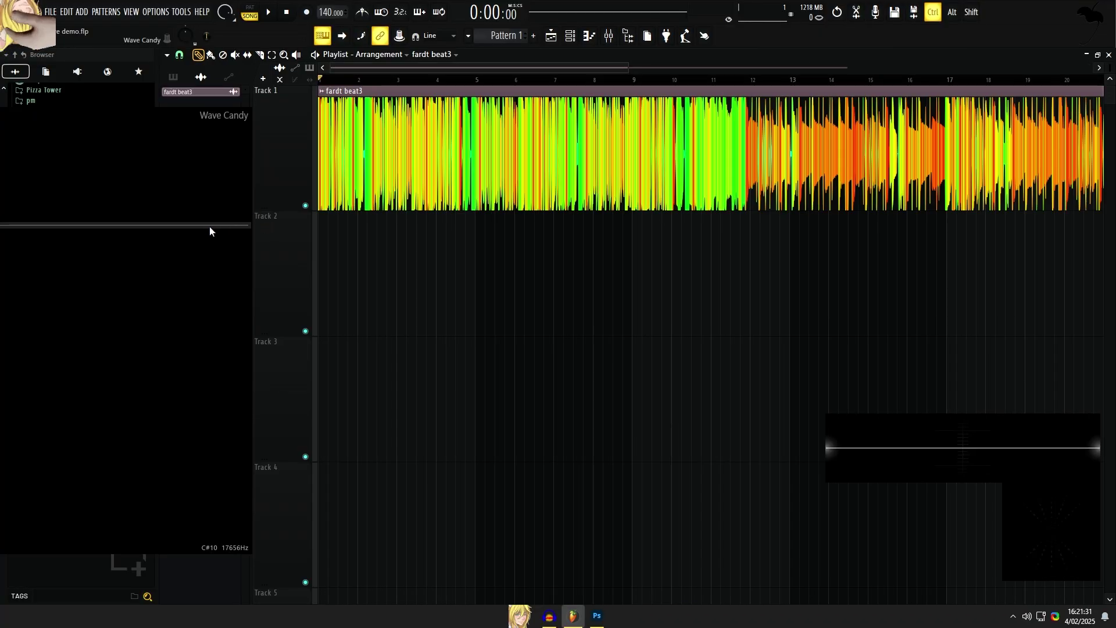
Step: In FL Studio, rearrange the Wave Candy and Harmor windows and open Harmor's image section
{"action": "left_click_drag", "start_coordinate": [191, 224], "coordinate": [199, 229]}
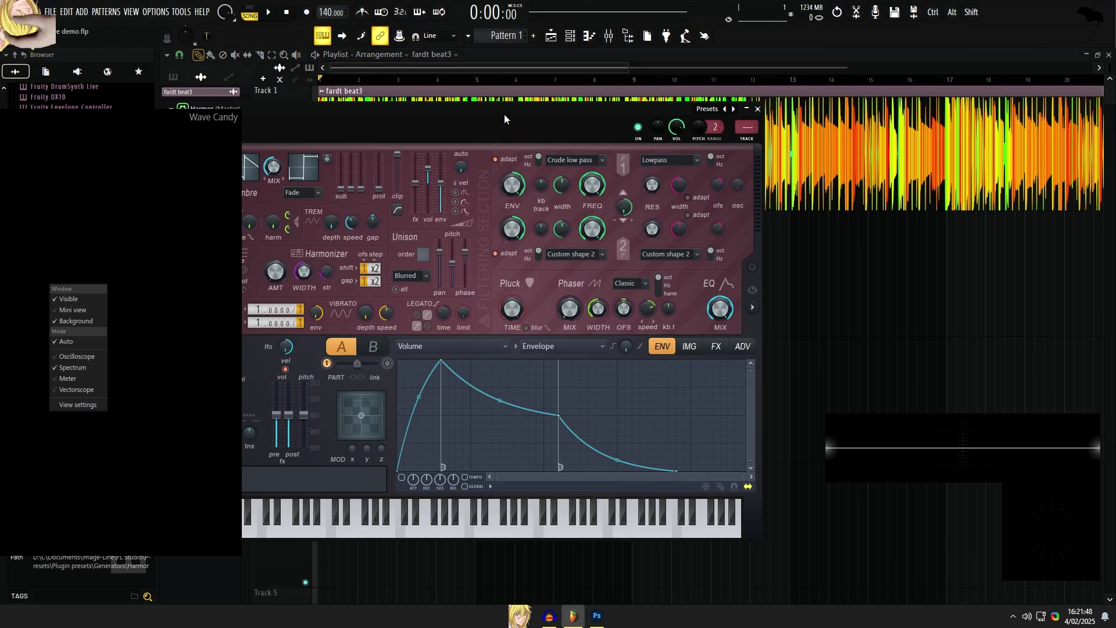
{"action": "left_click_drag", "start_coordinate": [504, 114], "coordinate": [593, 122]}
{"action": "left_click", "coordinate": [779, 355]}
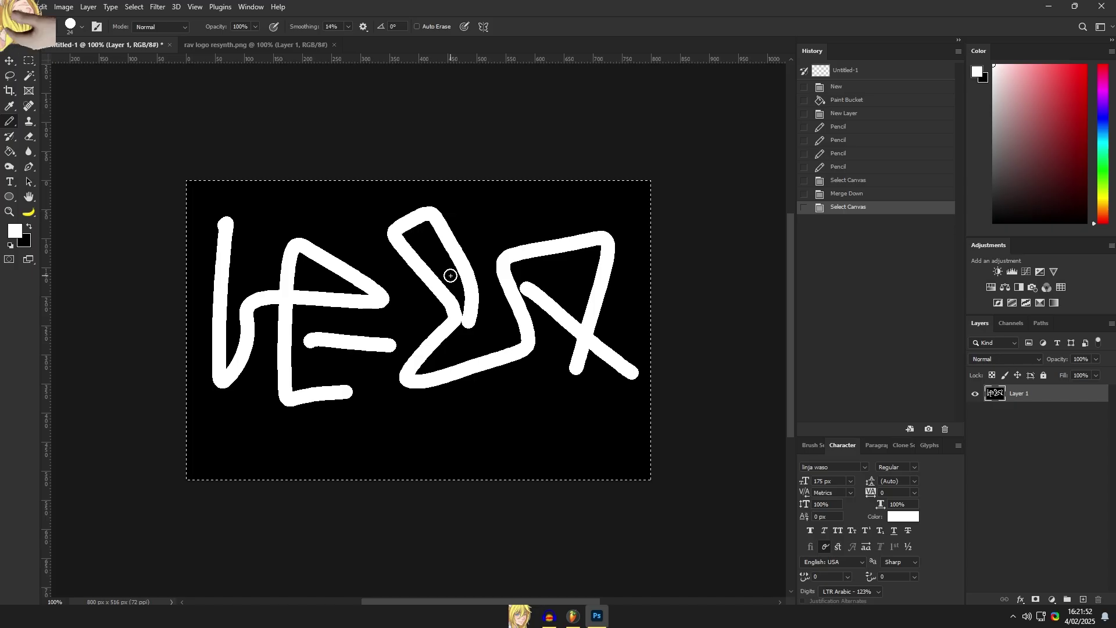
Step: In Photoshop, select the entire canvas with the Rectangular Marquee tool, copy it, and paste the drawing into Harmor's image section
{"action": "key", "text": "m"}
{"action": "key", "text": "ctrl+d"}
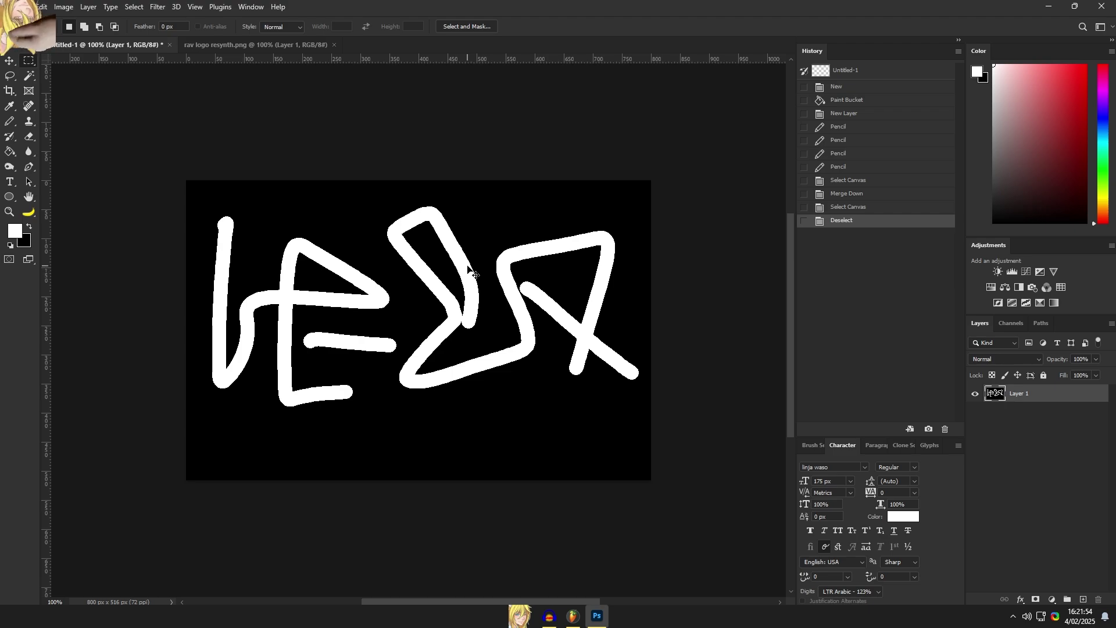
{"action": "left_click_drag", "start_coordinate": [185, 180], "coordinate": [686, 296]}
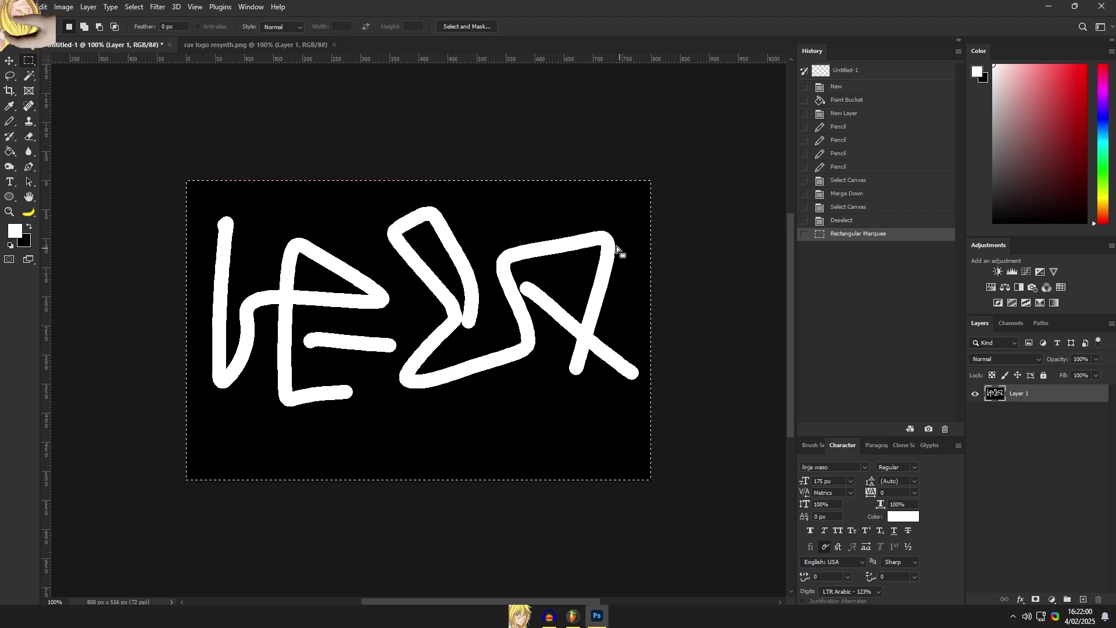
{"action": "left_click", "coordinate": [615, 221]}
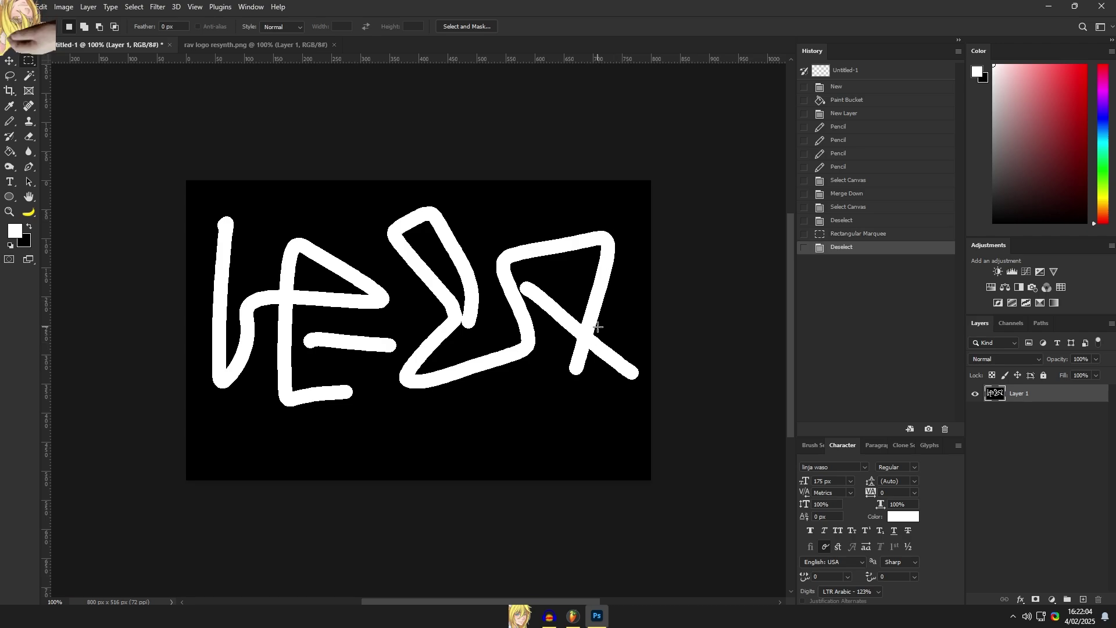
{"action": "left_click_drag", "start_coordinate": [178, 130], "coordinate": [716, 522]}
{"action": "key", "text": "alt+Tab"}
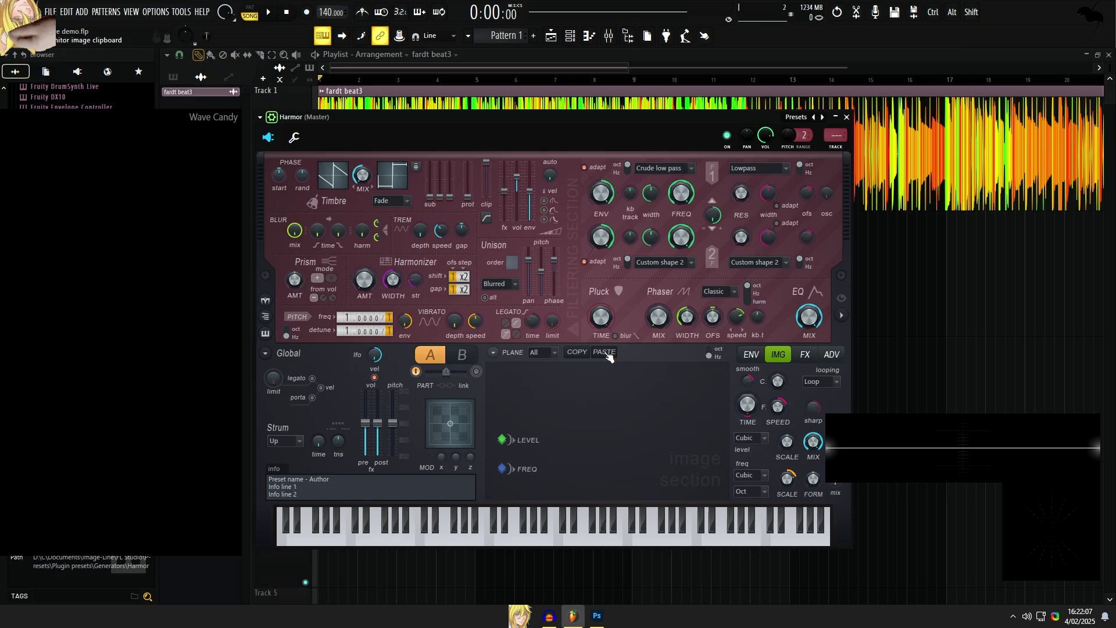
{"action": "left_click", "coordinate": [605, 352]}
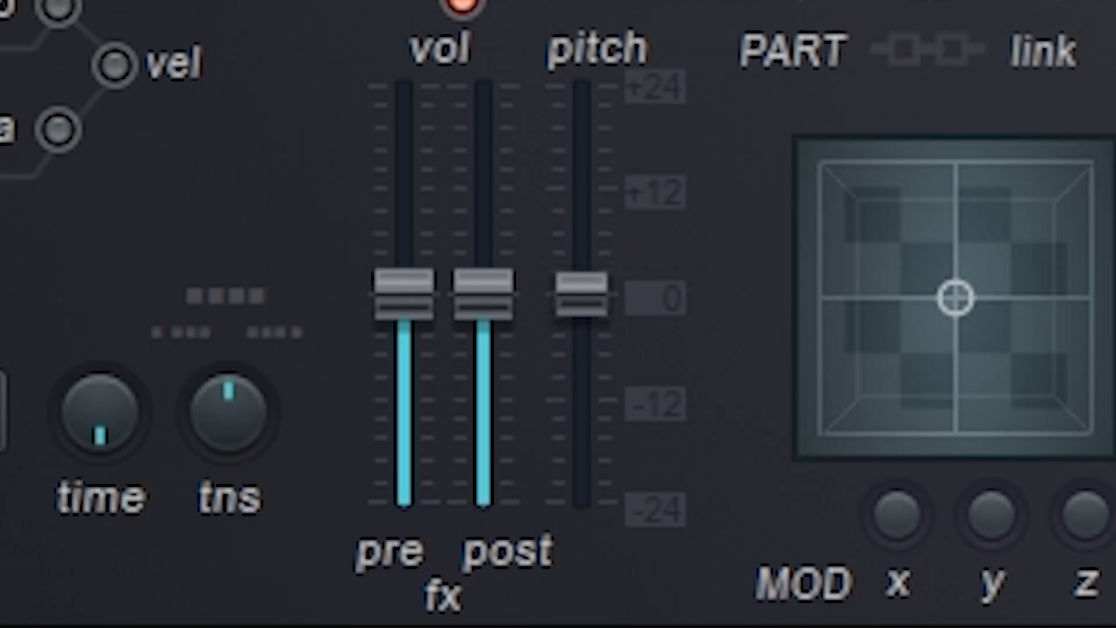
Step: Set Harmor's pitch to -24 and adjust the phase randomness
{"action": "left_click_drag", "start_coordinate": [581, 292], "coordinate": [582, 503]}
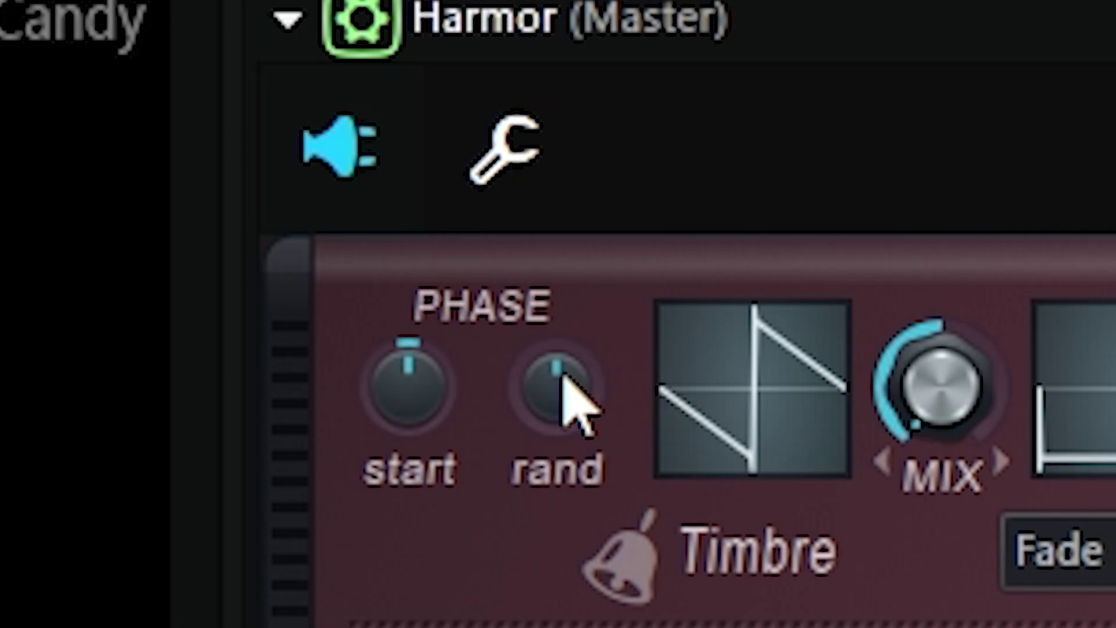
{"action": "left_click_drag", "start_coordinate": [560, 399], "coordinate": [924, 64]}
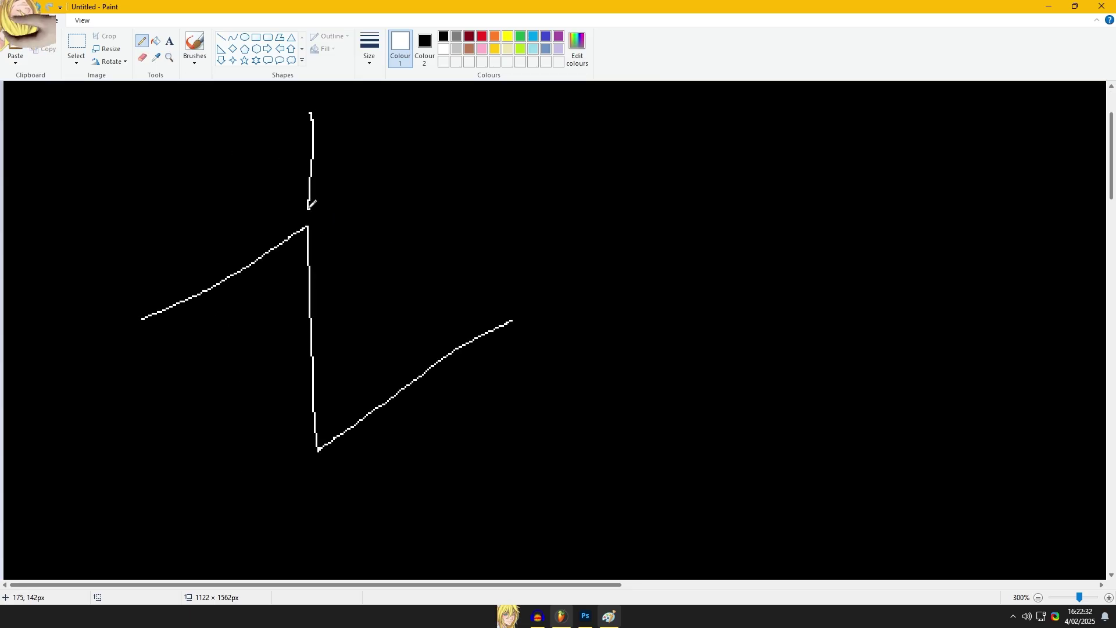
Step: In Paint, undo the sawtooth sketch, draw a jagged waveform across the canvas, and undo the trial strokes
{"action": "key", "text": "ctrl+z"}
{"action": "key", "text": "ctrl+z"}
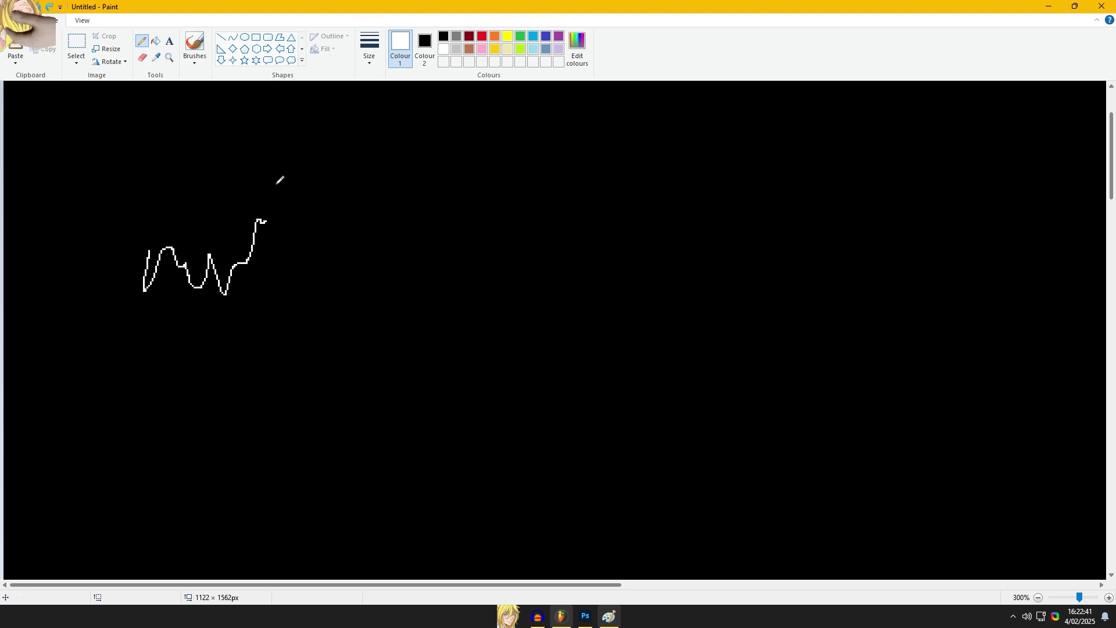
{"action": "mouse_move", "coordinate": [276, 184]}
{"action": "left_mouse_down"}
{"action": "mouse_move", "coordinate": [429, 290]}
{"action": "mouse_move", "coordinate": [449, 270]}
{"action": "left_mouse_up"}
{"action": "key", "text": "ctrl+z"}
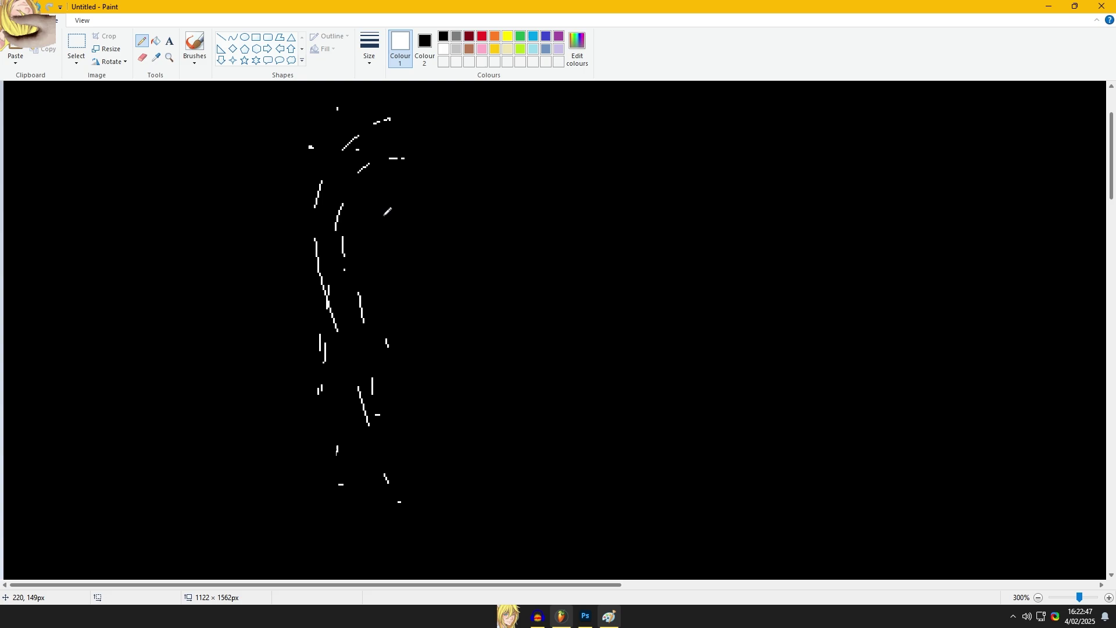
{"action": "key", "text": "ctrl+z"}
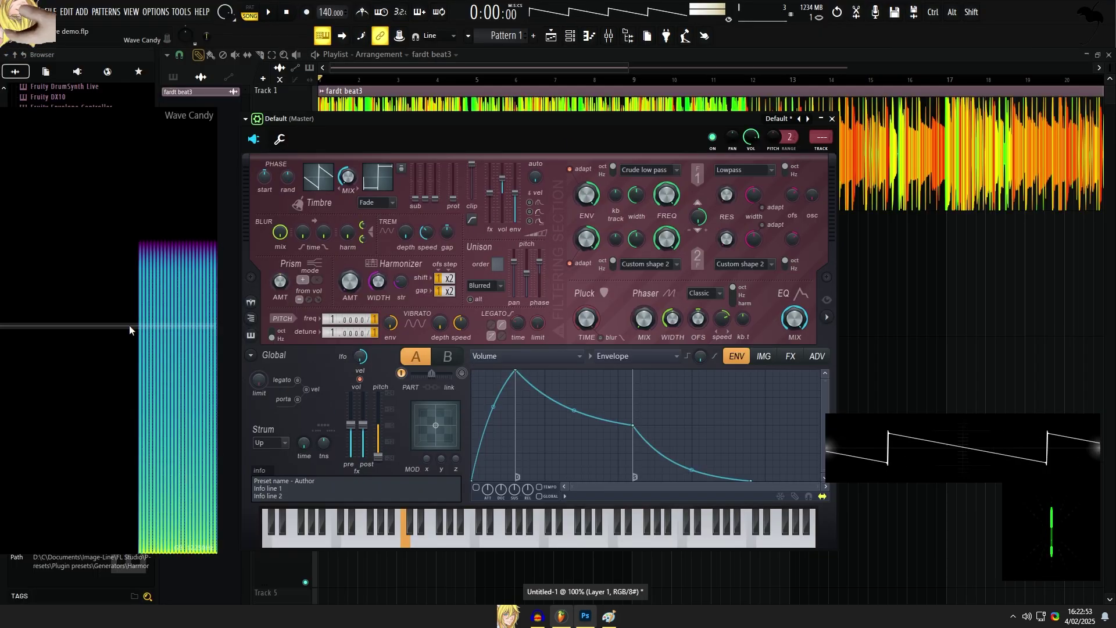
Step: Back in FL Studio, adjust Harmor's phase randomness with a test note and lower the image section's fine speed
{"action": "left_click_drag", "start_coordinate": [130, 329], "coordinate": [190, 317]}
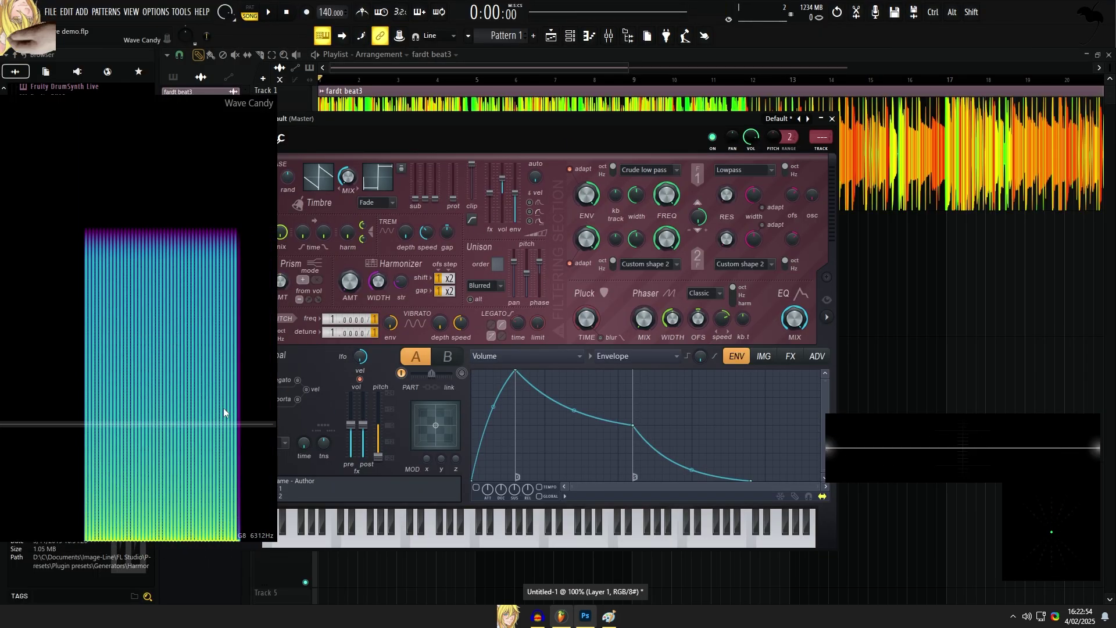
{"action": "left_click_drag", "start_coordinate": [326, 122], "coordinate": [387, 119]}
{"action": "left_click_drag", "start_coordinate": [345, 172], "coordinate": [345, 195]}
{"action": "key", "text": "z"}
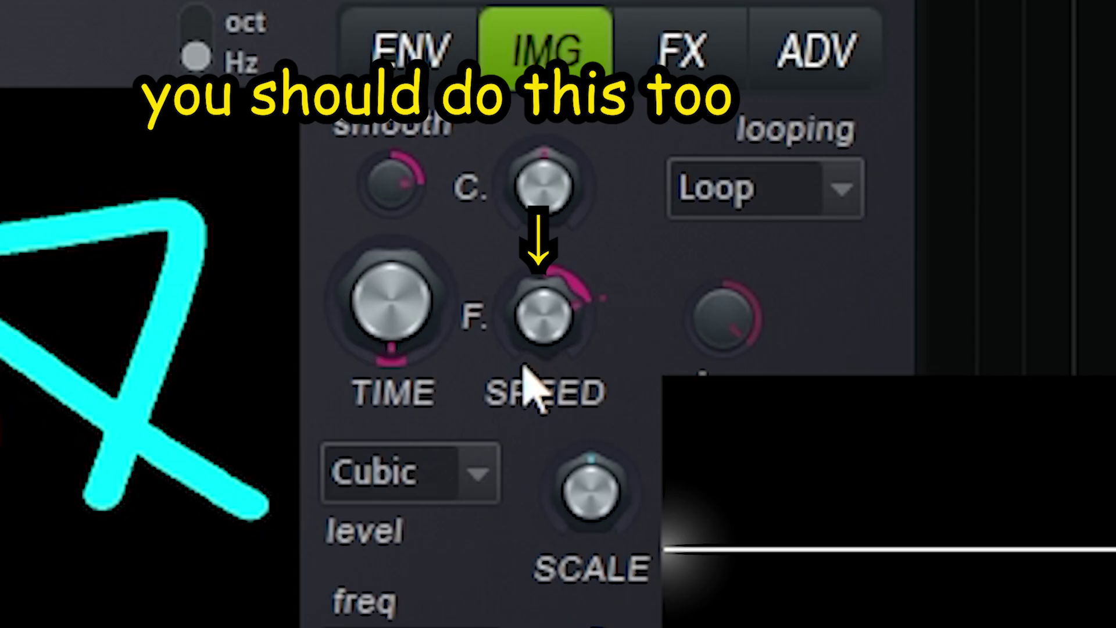
{"action": "left_click_drag", "start_coordinate": [543, 317], "coordinate": [544, 325]}
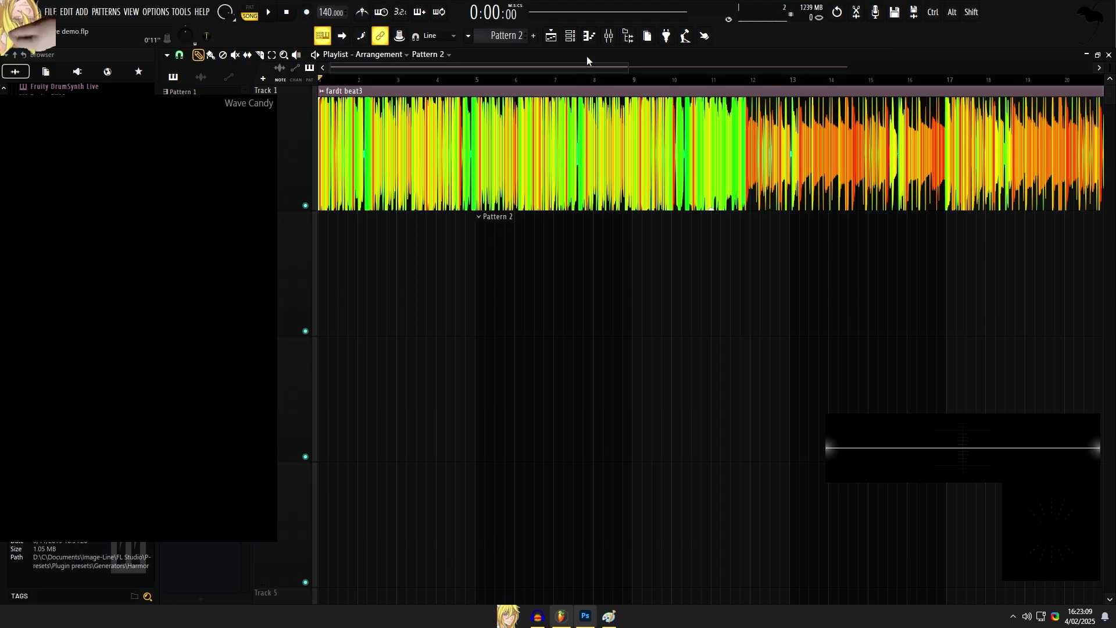
Step: Open the piano roll for Pattern 2 and draw a two-bar C4 note at the start
{"action": "left_click", "coordinate": [589, 36]}
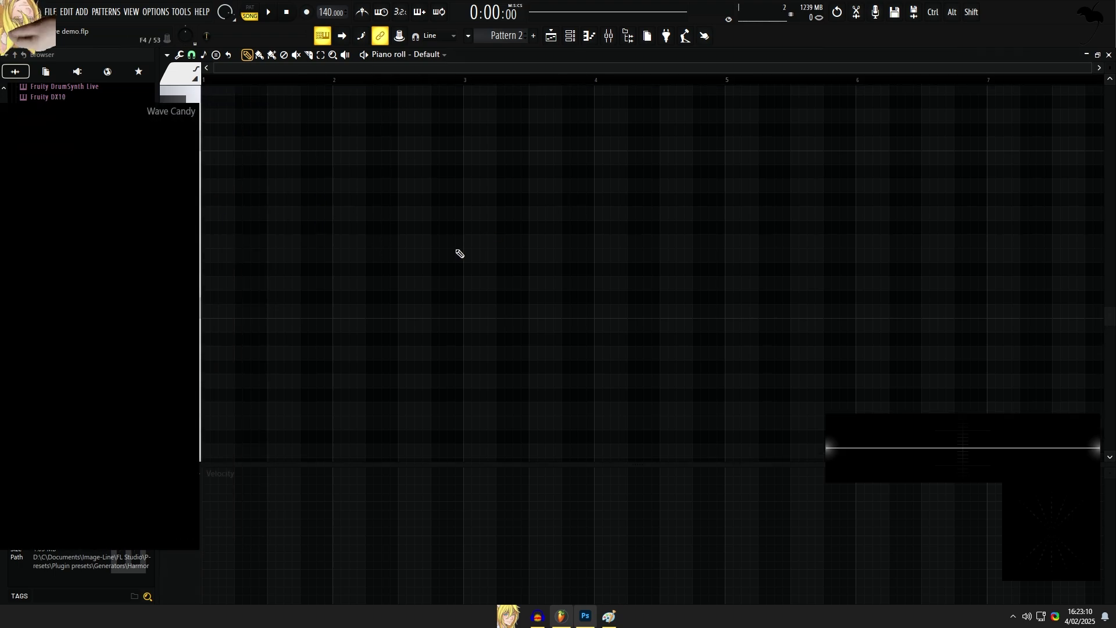
{"action": "left_click", "coordinate": [213, 312]}
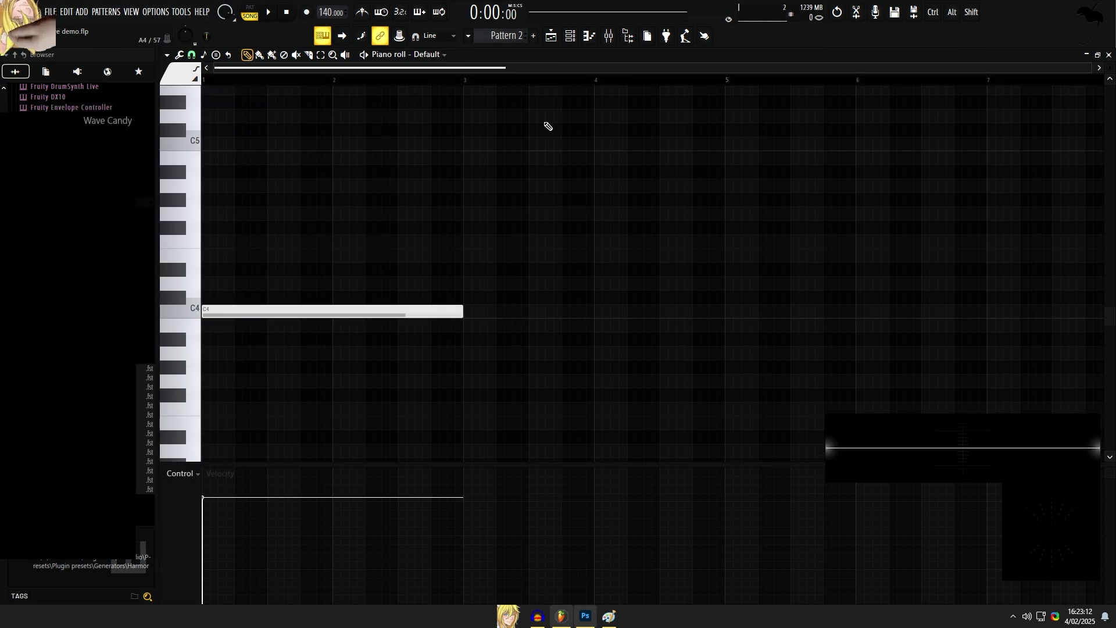
Step: In the playlist, set the time selection over the two-bar Pattern 2 clip starting at bar 5
{"action": "left_click", "coordinate": [551, 35]}
{"action": "scroll", "coordinate": [470, 243], "scroll_direction": "up", "scroll_amount": 3}
{"action": "left_click_drag", "start_coordinate": [492, 83], "coordinate": [631, 87]}
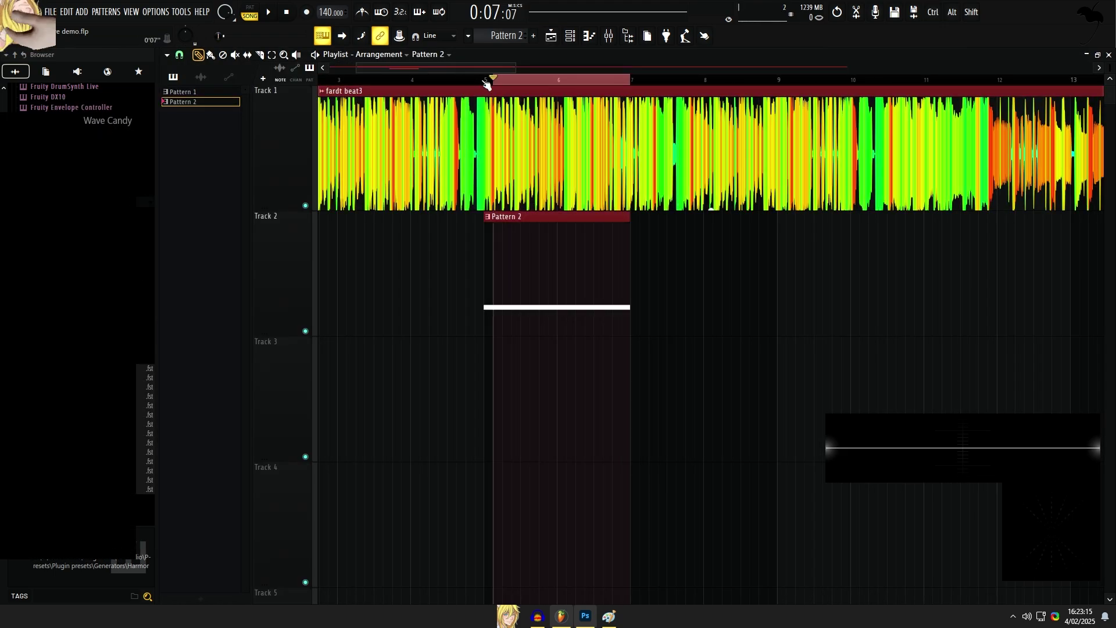
Step: Create an automation clip for Harmor's image time offset on Track 3 and ramp it from minimum to maximum over the selection
{"action": "left_click", "coordinate": [570, 36]}
{"action": "left_click", "coordinate": [347, 234]}
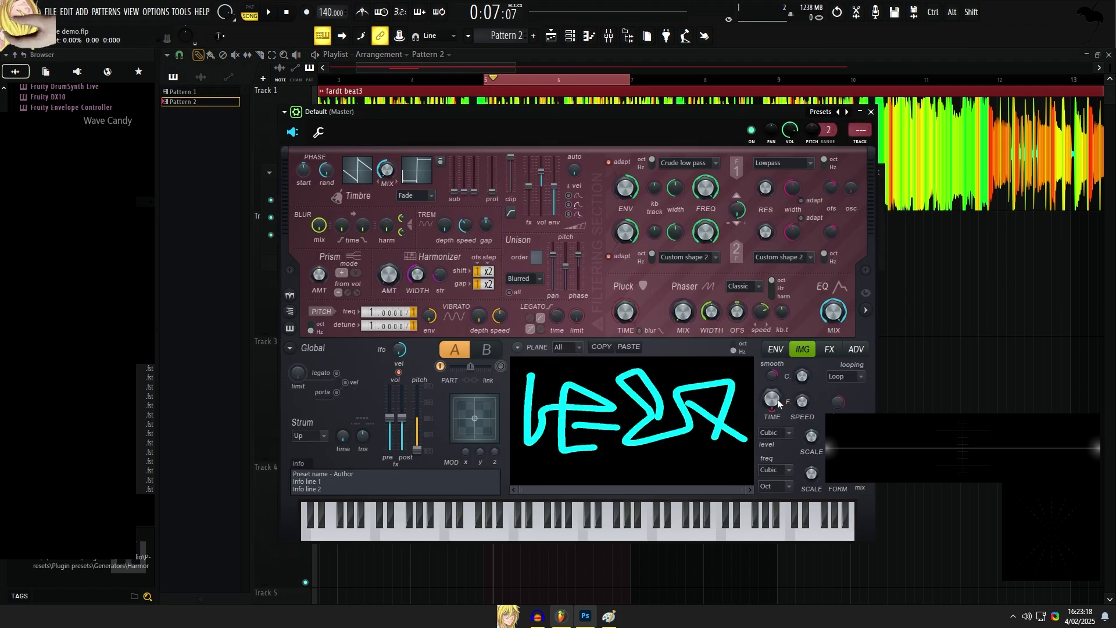
{"action": "right_click", "coordinate": [777, 402]}
{"action": "left_click", "coordinate": [808, 456]}
{"action": "left_click_drag", "start_coordinate": [631, 460], "coordinate": [632, 347]}
{"action": "scroll", "coordinate": [544, 326], "scroll_direction": "up", "scroll_amount": 2}
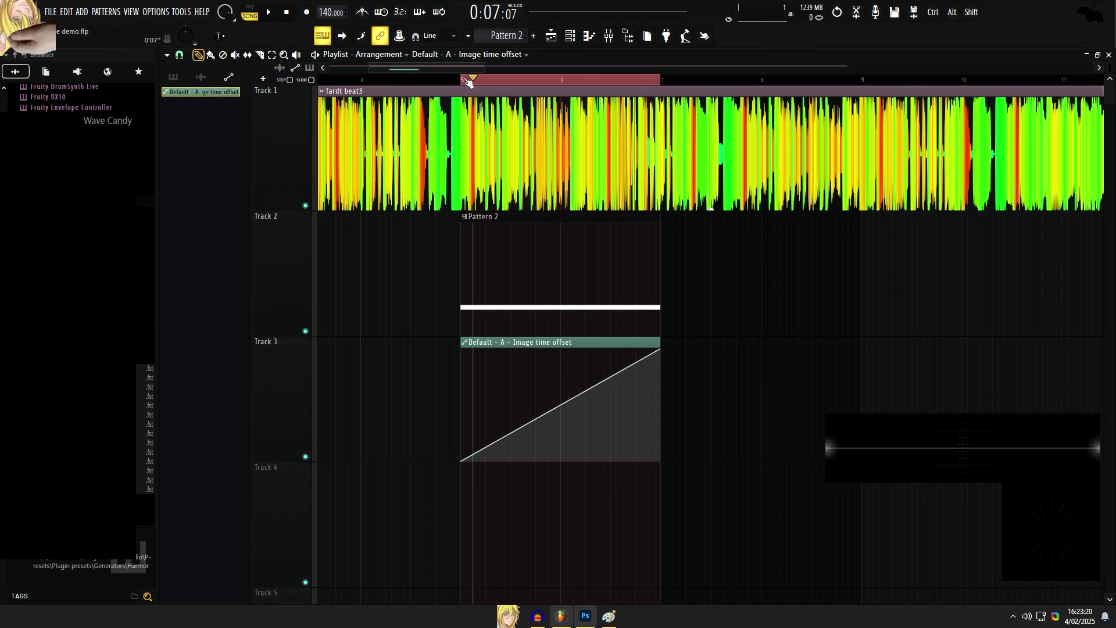
Step: Play the loop to view the image in the spectrogram, compare it with the Photoshop drawing, and return to FL Studio
{"action": "key", "text": "space"}
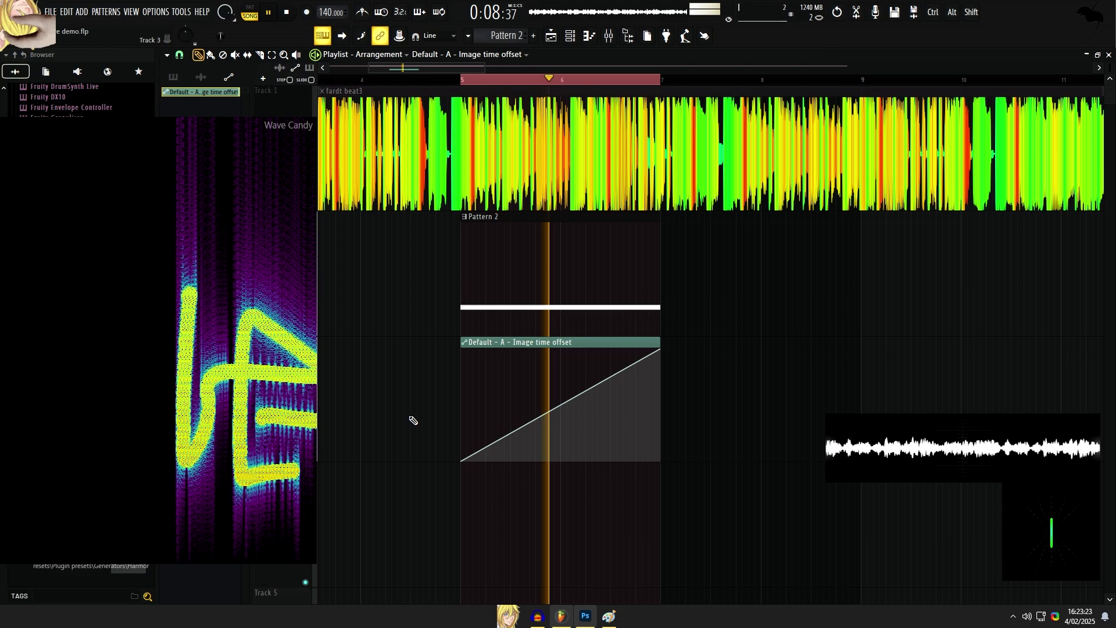
{"action": "key", "text": "space"}
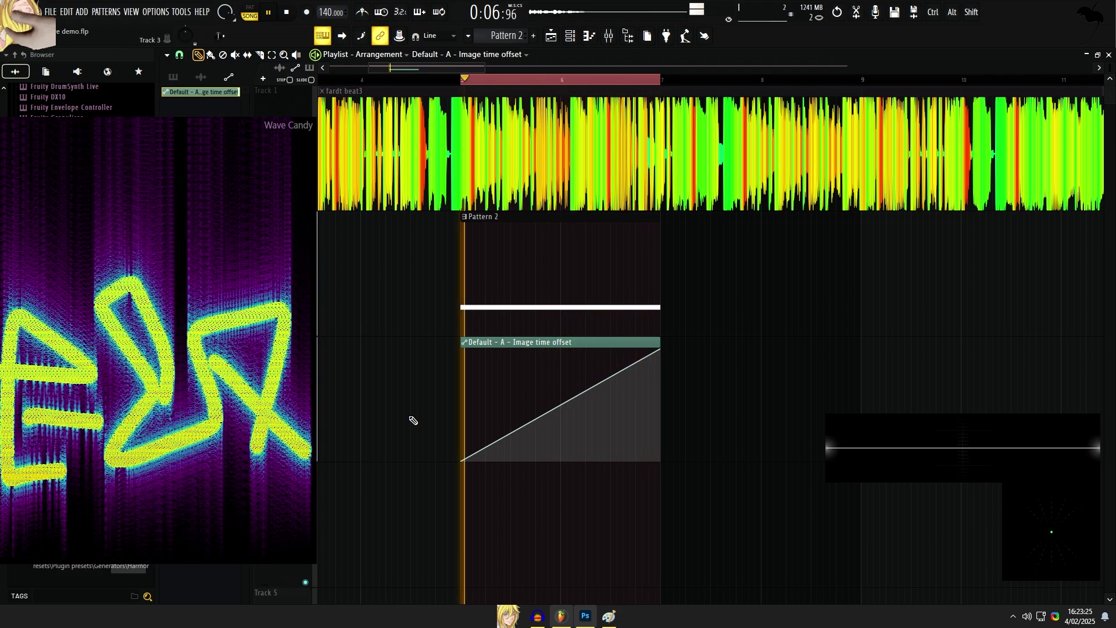
{"action": "key", "text": "alt+Tab"}
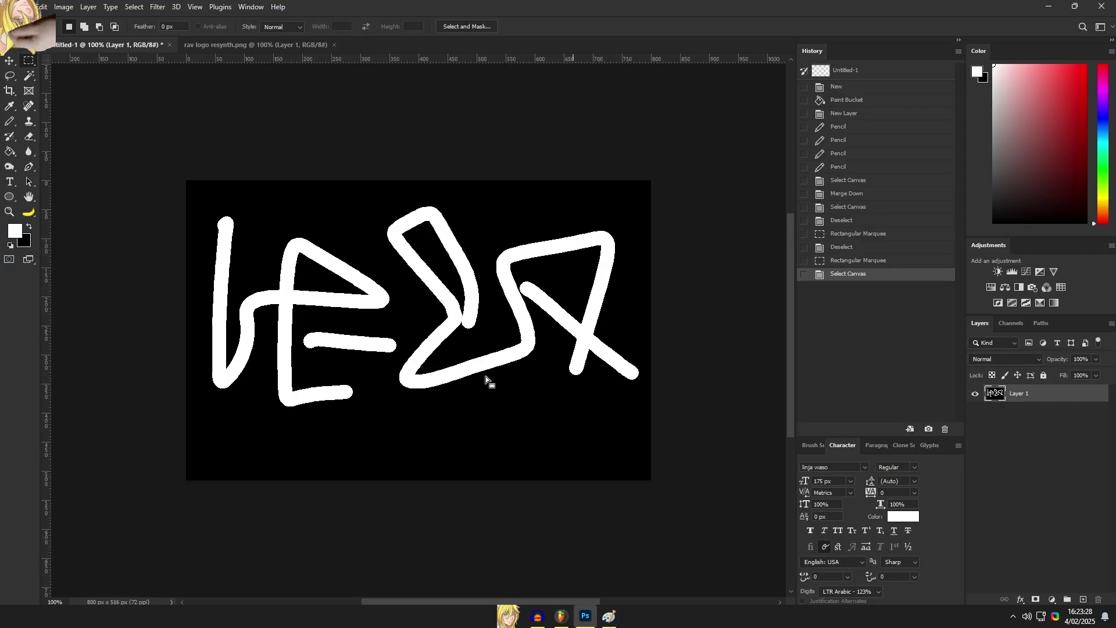
{"action": "key", "text": "z"}
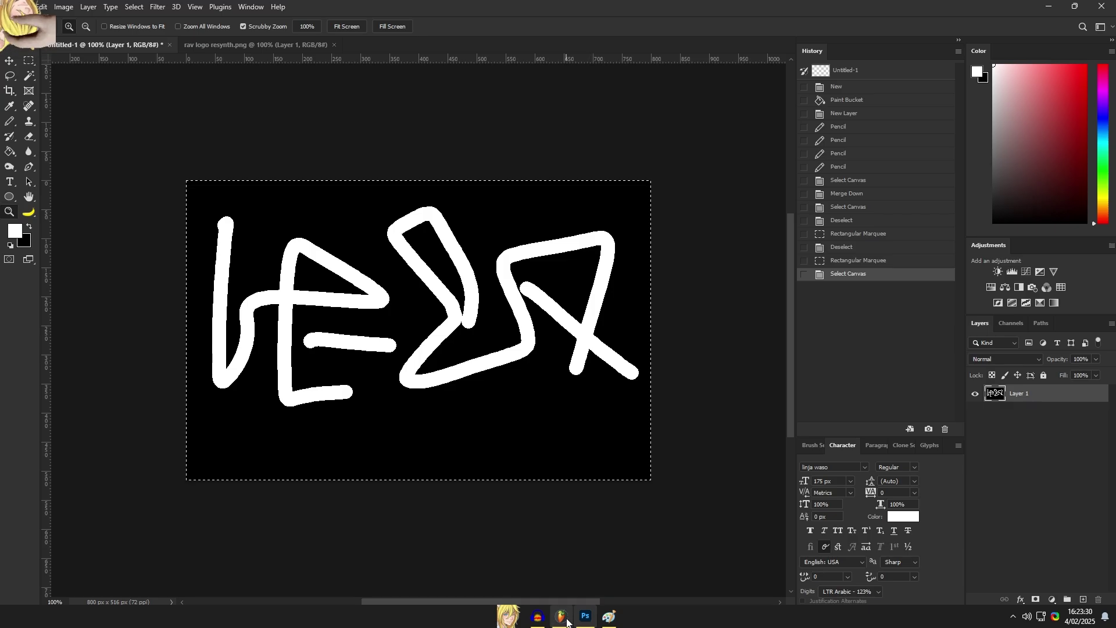
{"action": "left_click", "coordinate": [567, 621]}
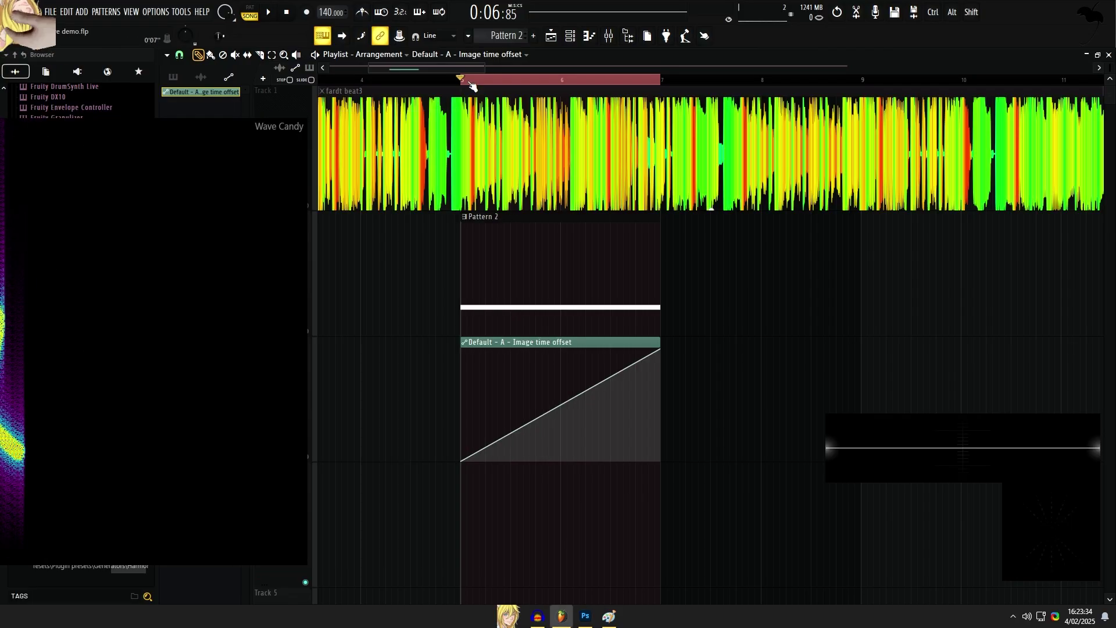
Step: Reopen Harmor and, while playing the loop, set ASAP Spectral Clipping's low energy threshold to -56.3 dB
{"action": "left_click", "coordinate": [576, 37]}
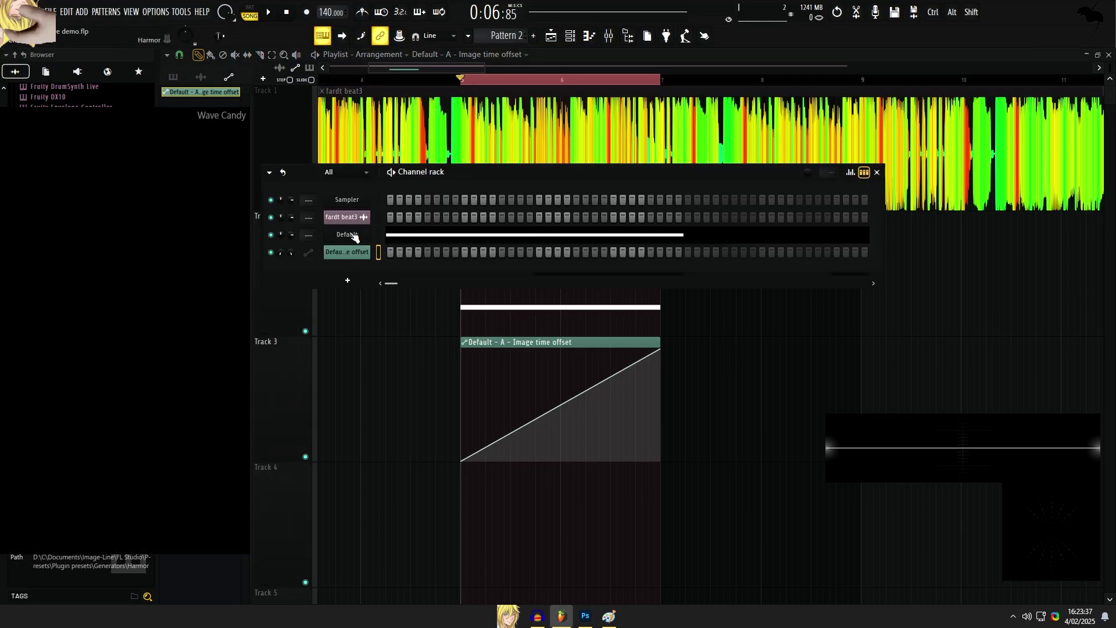
{"action": "left_click", "coordinate": [348, 235]}
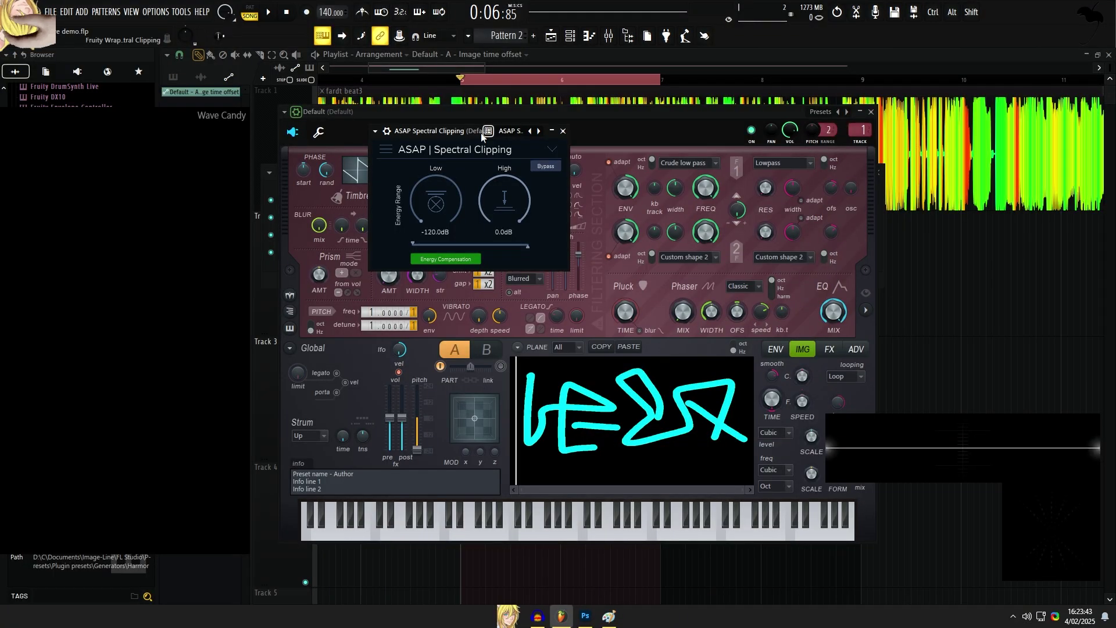
{"action": "key", "text": "space"}
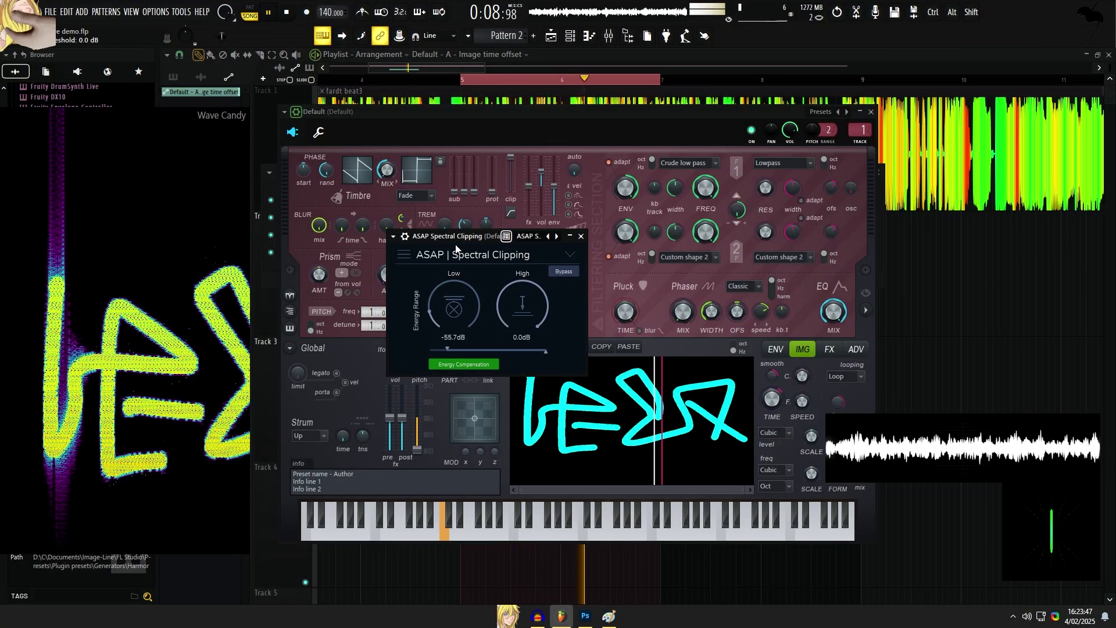
{"action": "key", "text": "space"}
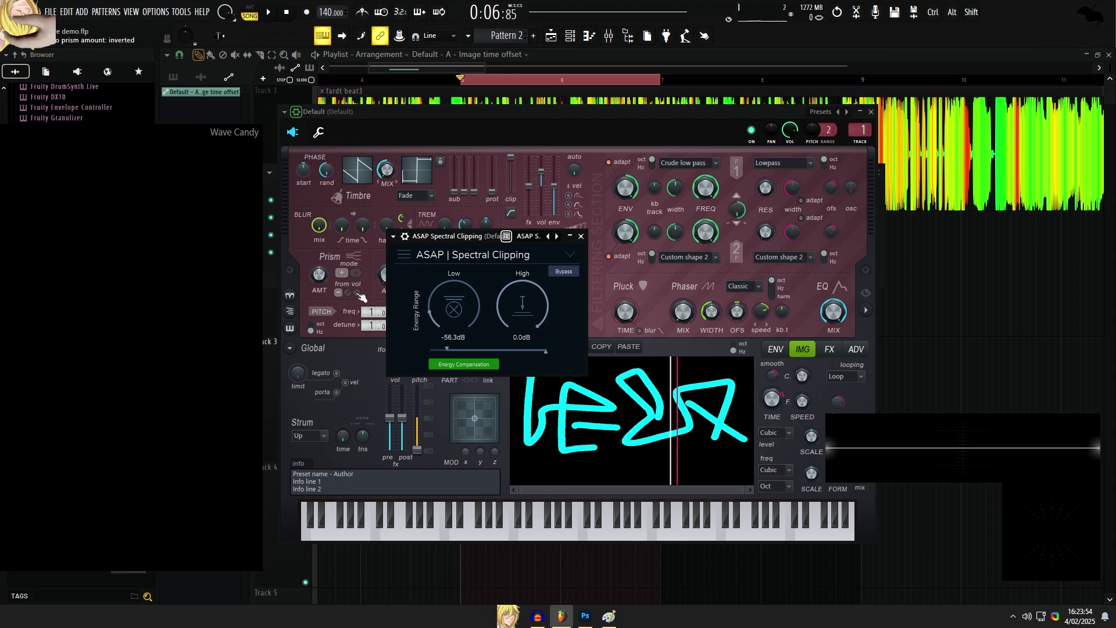
{"action": "left_click_drag", "start_coordinate": [437, 239], "coordinate": [445, 254]}
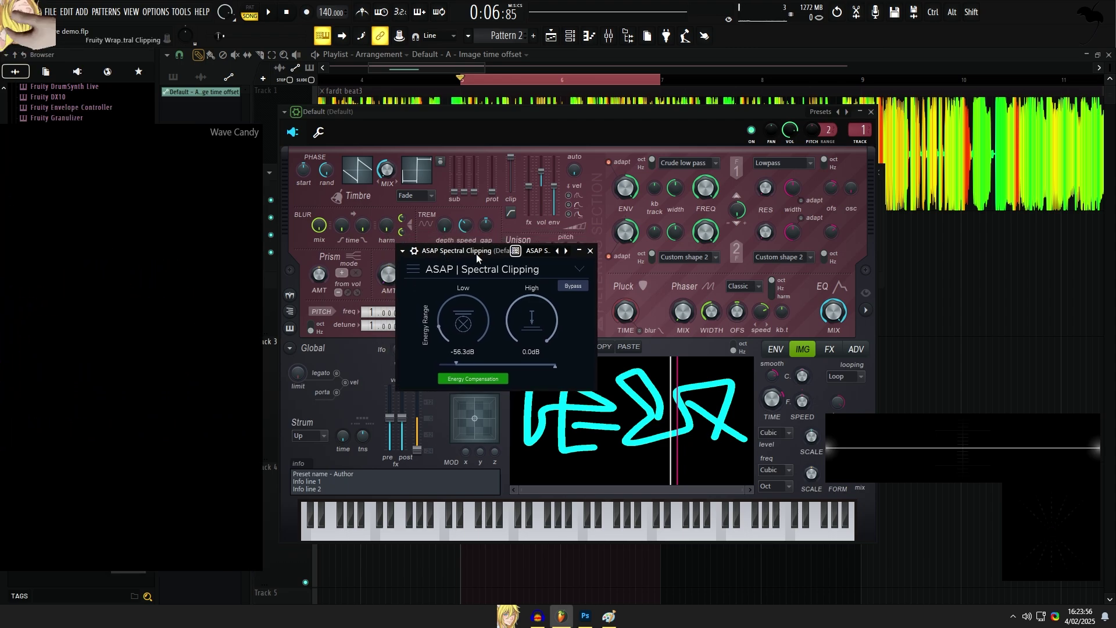
{"action": "left_click", "coordinate": [579, 269]}
{"action": "left_click", "coordinate": [577, 269]}
{"action": "key", "text": "space"}
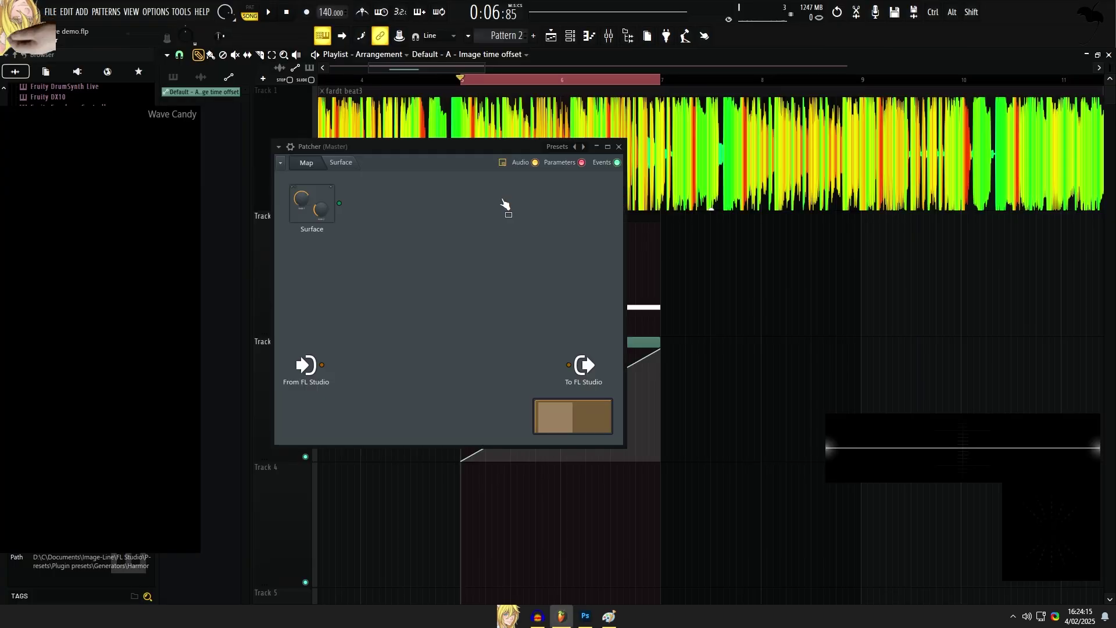
Step: In the master track's Patcher, add the Default mixer track as an additional output of the From FL Studio node
{"action": "left_click_drag", "start_coordinate": [405, 152], "coordinate": [488, 208]}
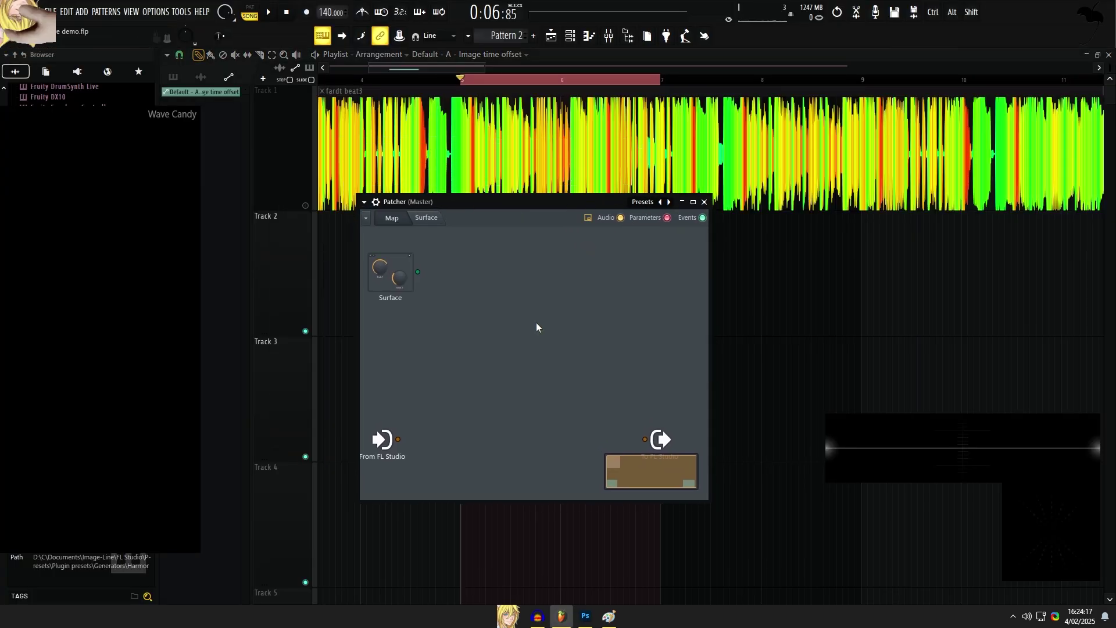
{"action": "right_click", "coordinate": [397, 439]}
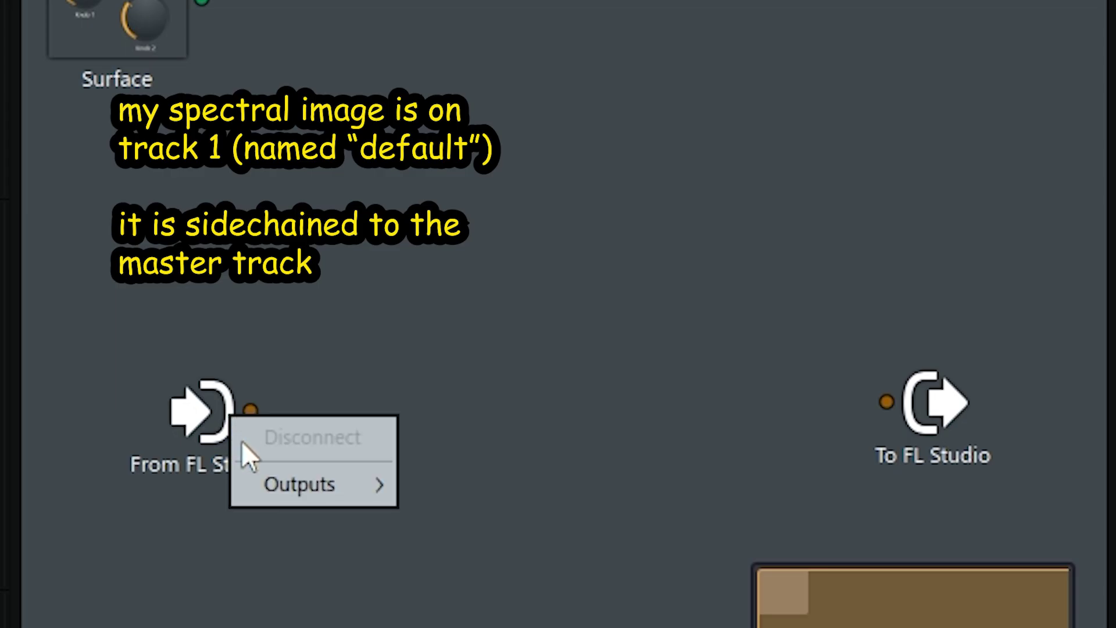
{"action": "mouse_move", "coordinate": [420, 468]}
{"action": "mouse_move", "coordinate": [477, 469]}
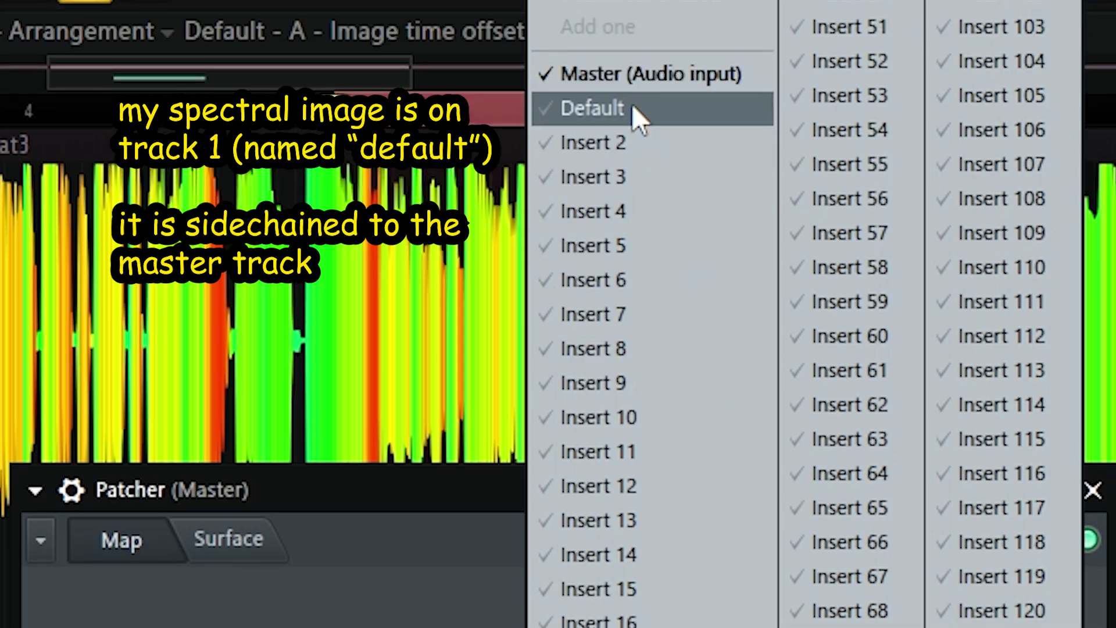
{"action": "left_click", "coordinate": [634, 44]}
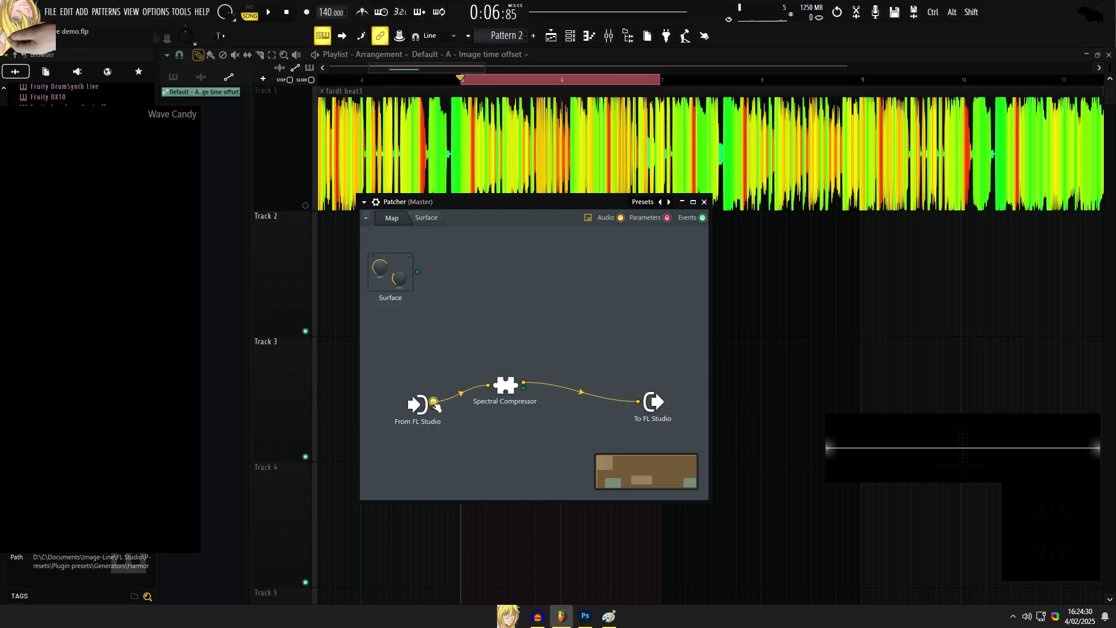
Step: Enable Spectral Compressor's second audio input in Patcher and check the Default mixer track's send to the master
{"action": "right_click", "coordinate": [502, 390]}
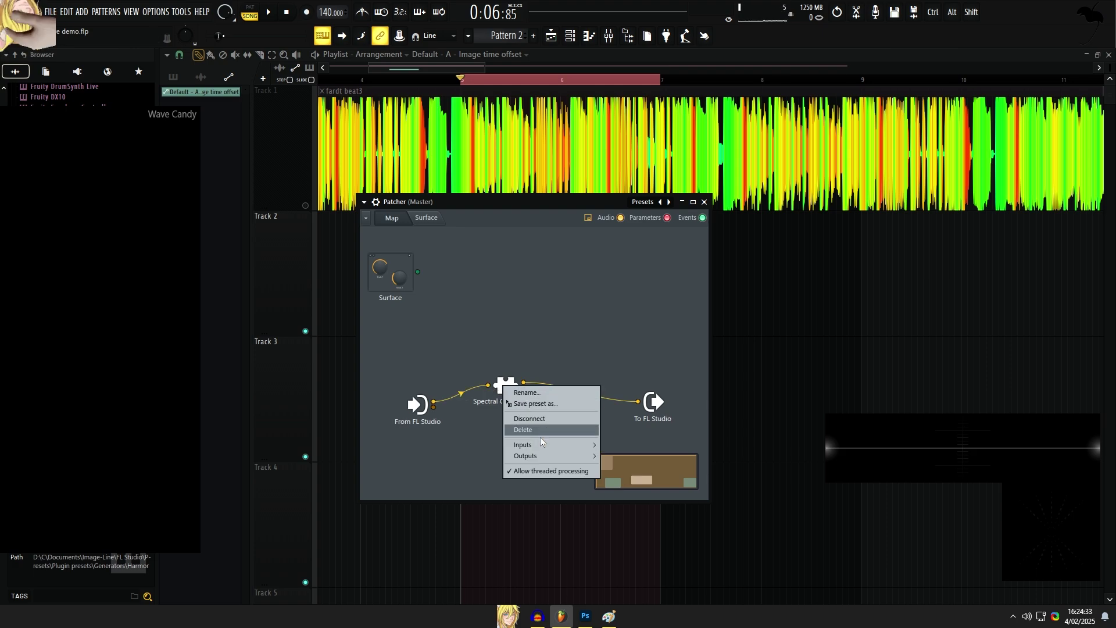
{"action": "mouse_move", "coordinate": [540, 445]}
{"action": "mouse_move", "coordinate": [621, 445]}
{"action": "left_click", "coordinate": [692, 457]}
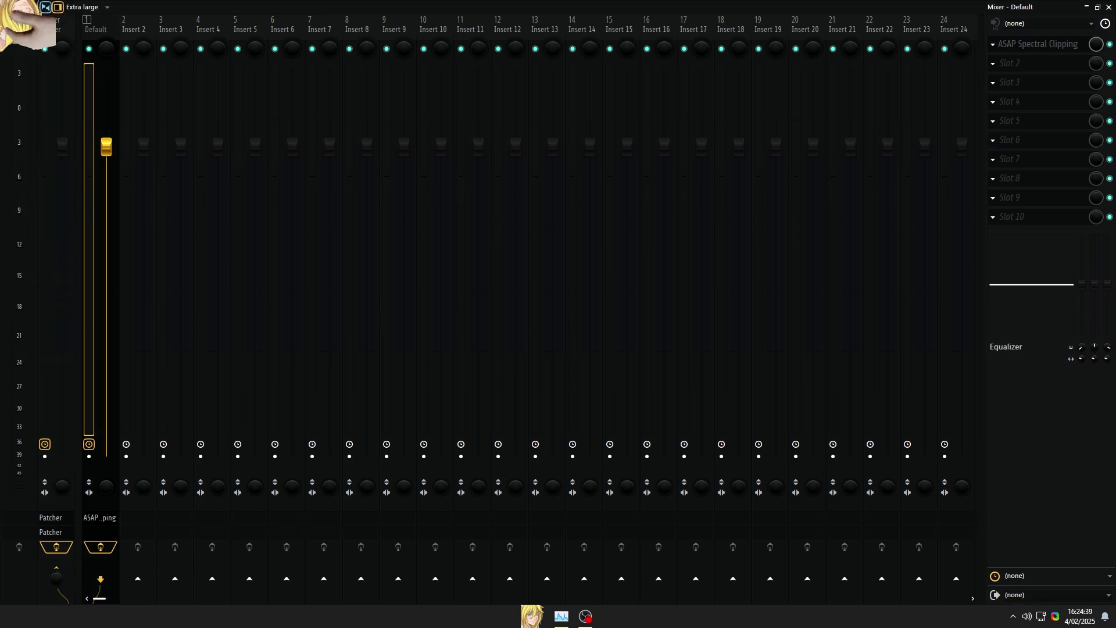
{"action": "right_click", "coordinate": [58, 575]}
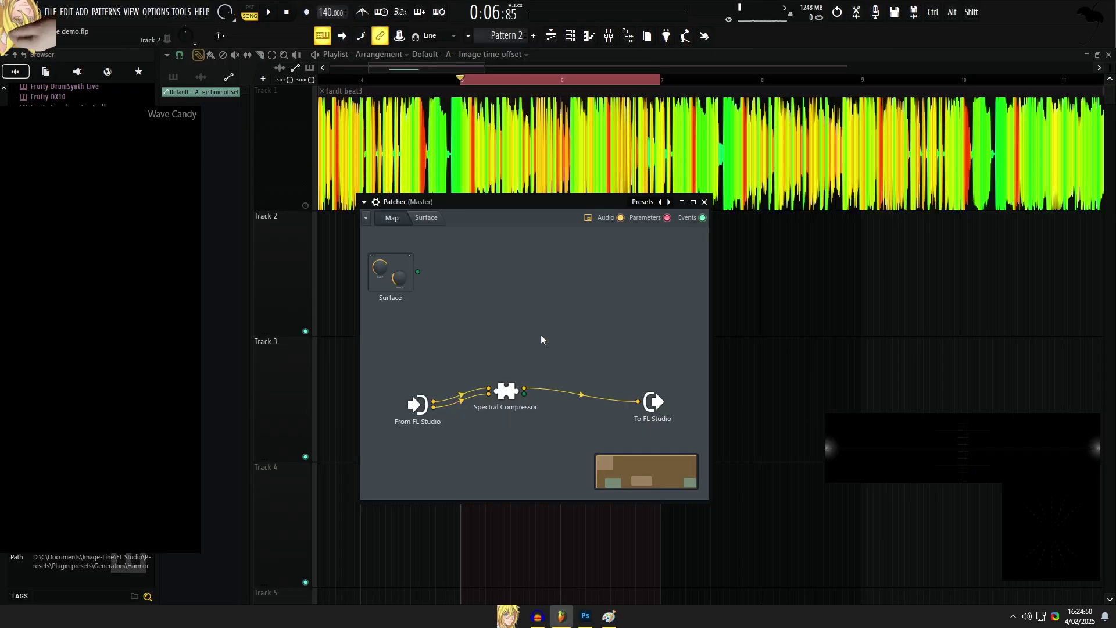
Step: Open Spectral Compressor and set the upwards Hi-Freq Rolloff to 0%, both knees to 0.0 dB, and the release to 0.0 ms
{"action": "double_click", "coordinate": [511, 399]}
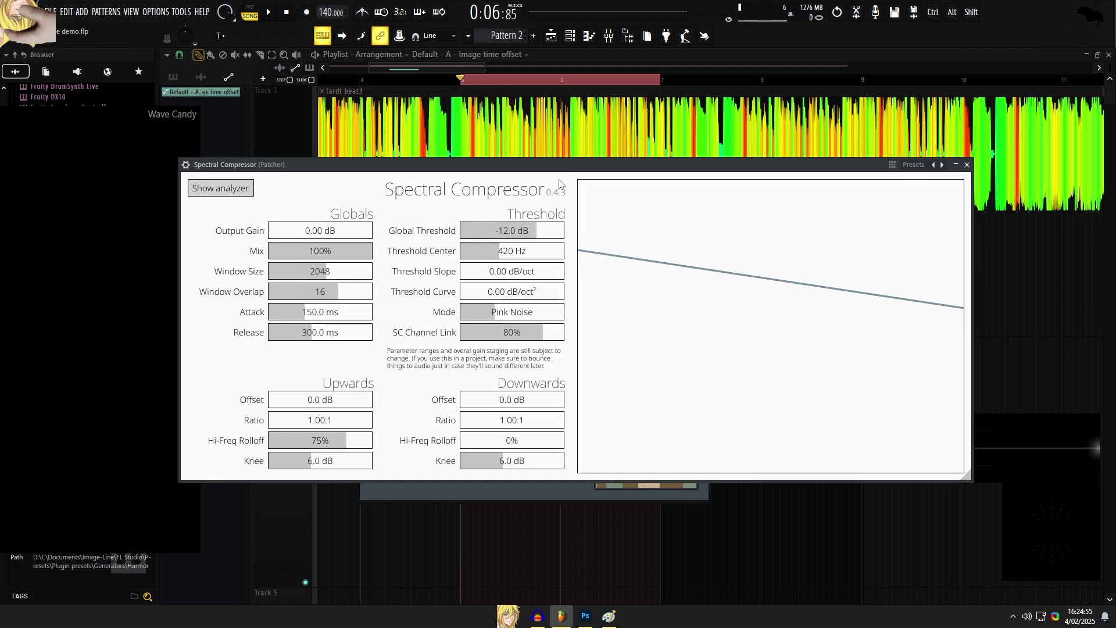
{"action": "left_click_drag", "start_coordinate": [359, 440], "coordinate": [134, 453]}
{"action": "left_click_drag", "start_coordinate": [304, 462], "coordinate": [114, 443]}
{"action": "left_click_drag", "start_coordinate": [489, 460], "coordinate": [196, 451]}
{"action": "left_click_drag", "start_coordinate": [330, 334], "coordinate": [144, 335]}
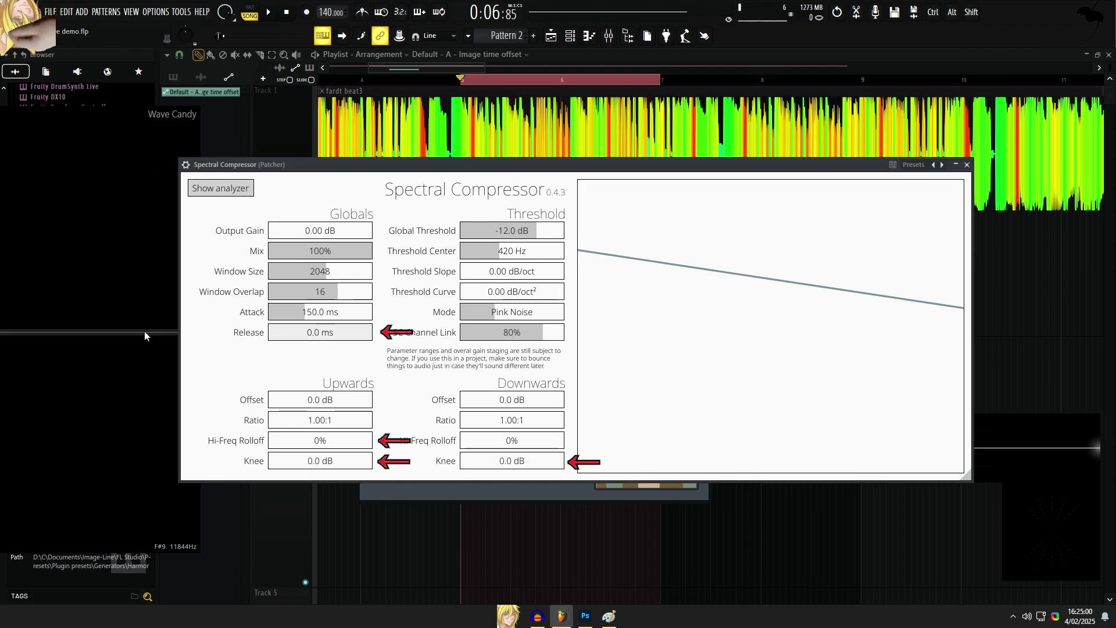
Step: Set Spectral Compressor's attack to 0.0 ms, window size to 1024, window overlap to 4, and mode to Sidechain Compression
{"action": "left_click_drag", "start_coordinate": [317, 313], "coordinate": [175, 314]}
{"action": "left_click_drag", "start_coordinate": [323, 275], "coordinate": [233, 291]}
{"action": "left_click_drag", "start_coordinate": [500, 312], "coordinate": [539, 316]}
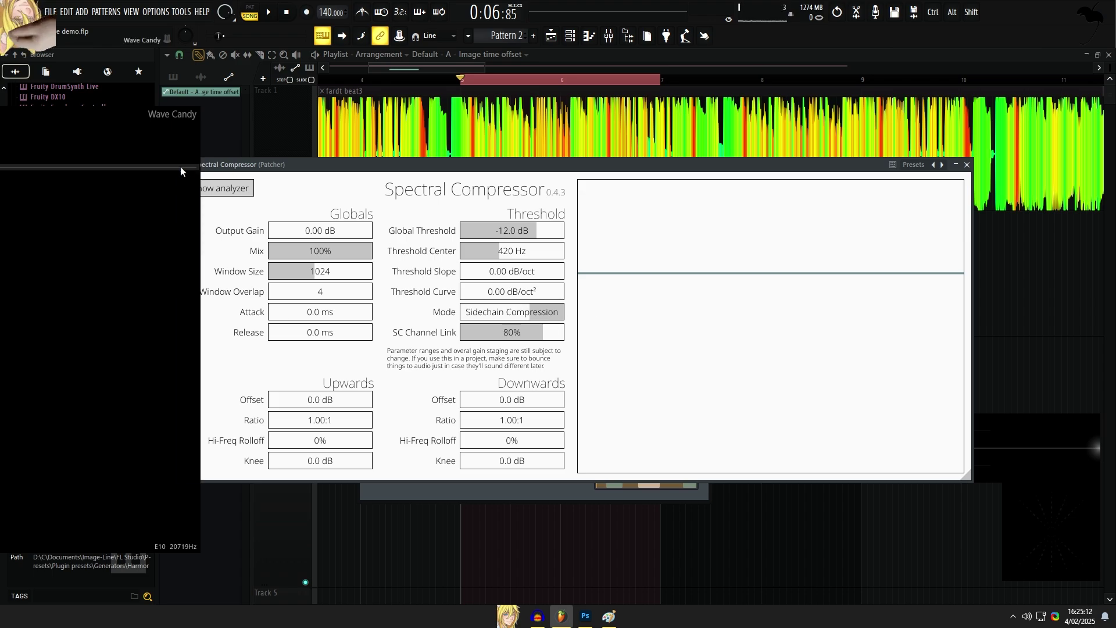
Step: In Spectral Compressor's plugin processing connections, assign the Sidechain Input to input 1
{"action": "left_click", "coordinate": [185, 164]}
{"action": "left_click", "coordinate": [233, 183]}
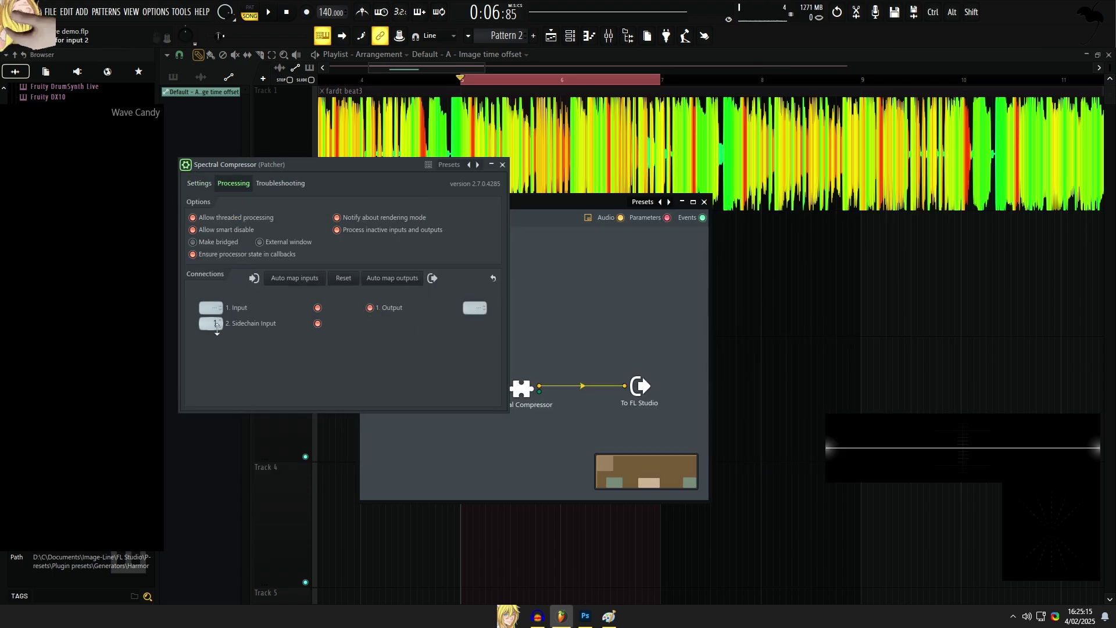
{"action": "left_click_drag", "start_coordinate": [344, 166], "coordinate": [659, 138]}
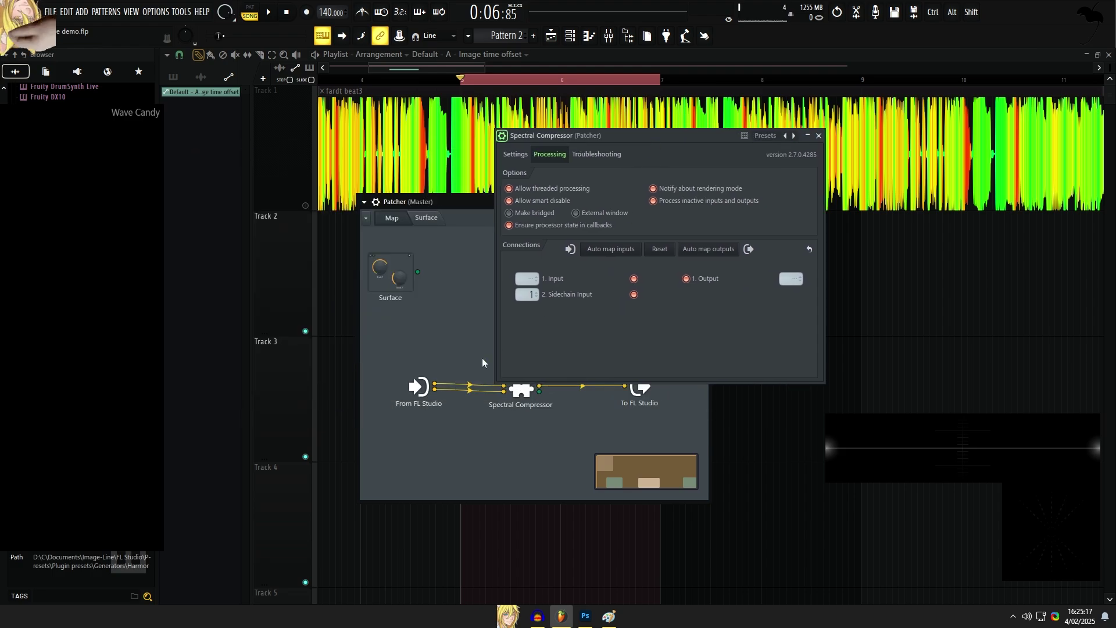
{"action": "left_click", "coordinate": [527, 294]}
{"action": "left_click", "coordinate": [552, 315]}
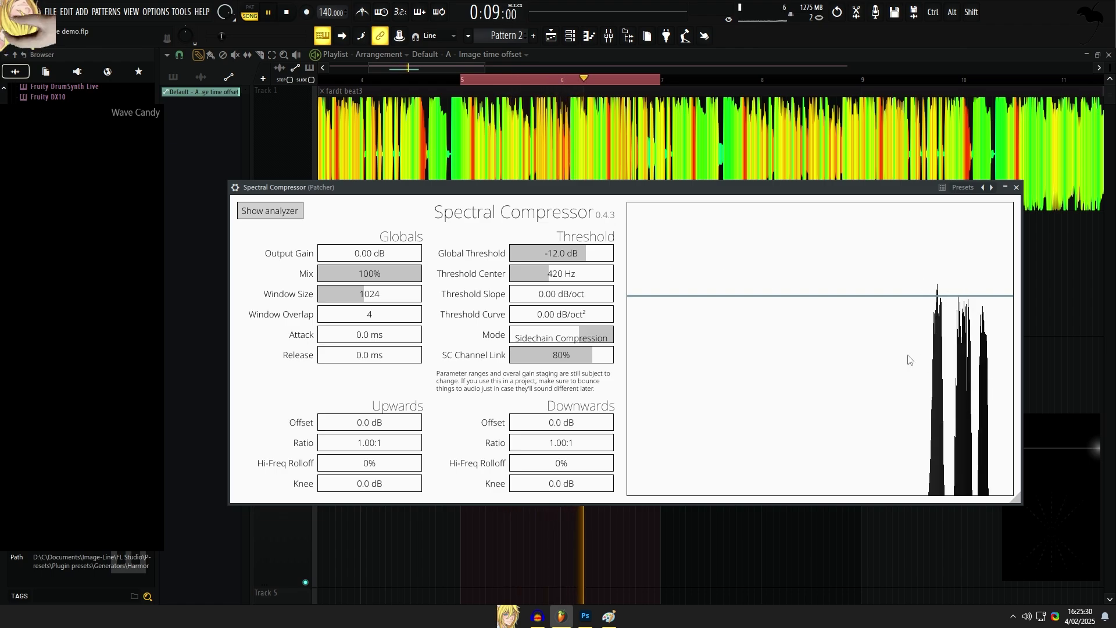
Step: During playback, set the downwards ratio to 500:1, downwards offset to -23.0 dB and global threshold to -27.9 dB, then close the plugin windows
{"action": "left_click_drag", "start_coordinate": [562, 424], "coordinate": [617, 447]}
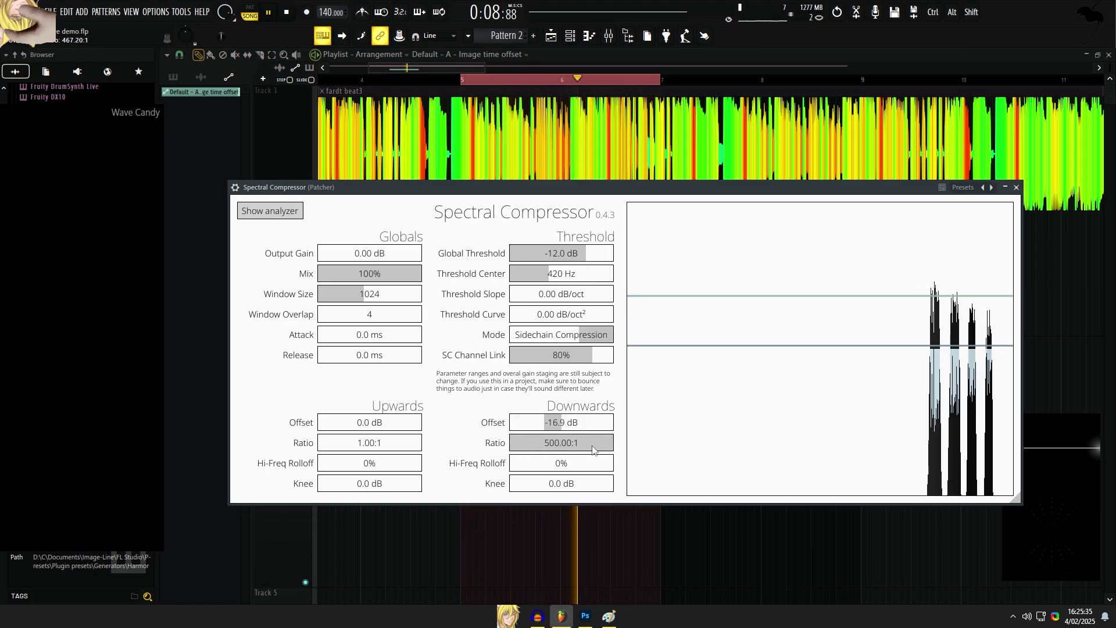
{"action": "left_click_drag", "start_coordinate": [543, 422], "coordinate": [538, 422]}
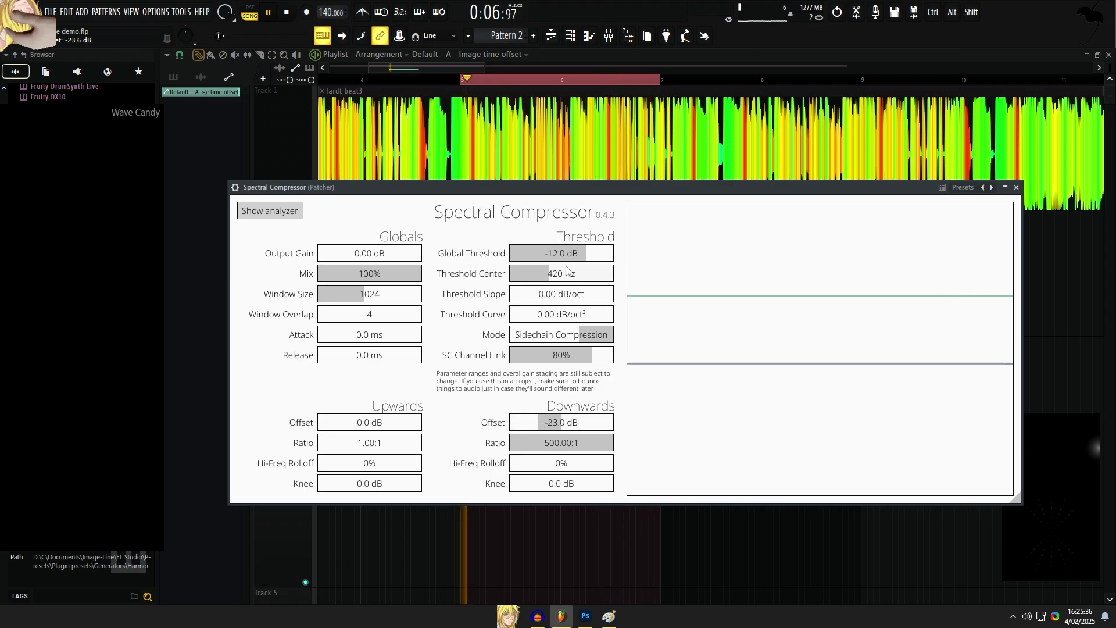
{"action": "left_click_drag", "start_coordinate": [567, 255], "coordinate": [570, 254]}
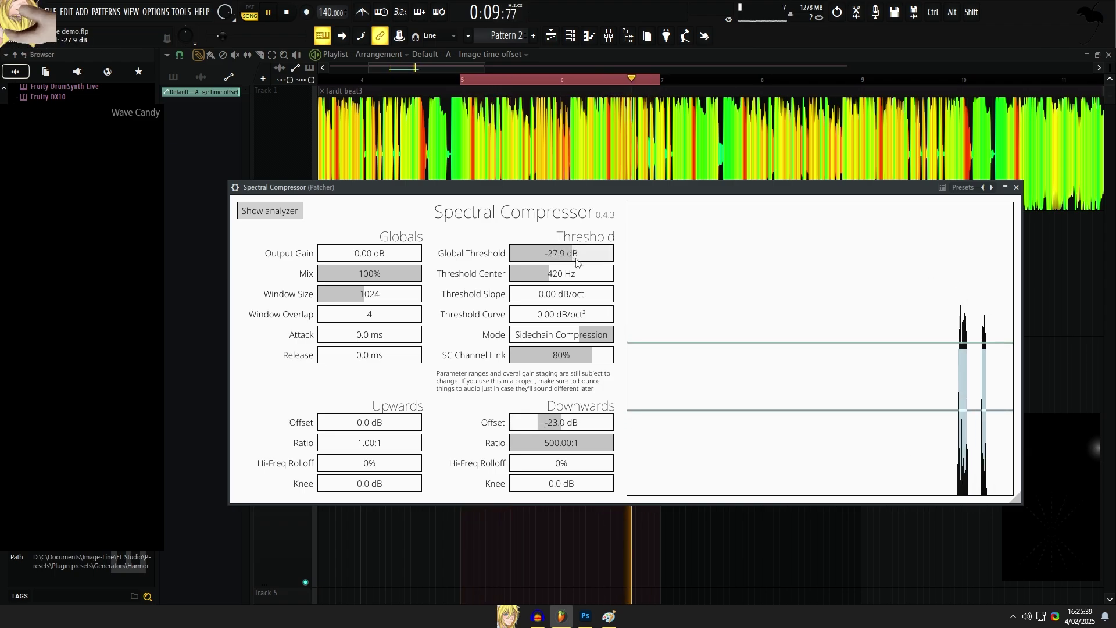
{"action": "left_click", "coordinate": [1016, 187]}
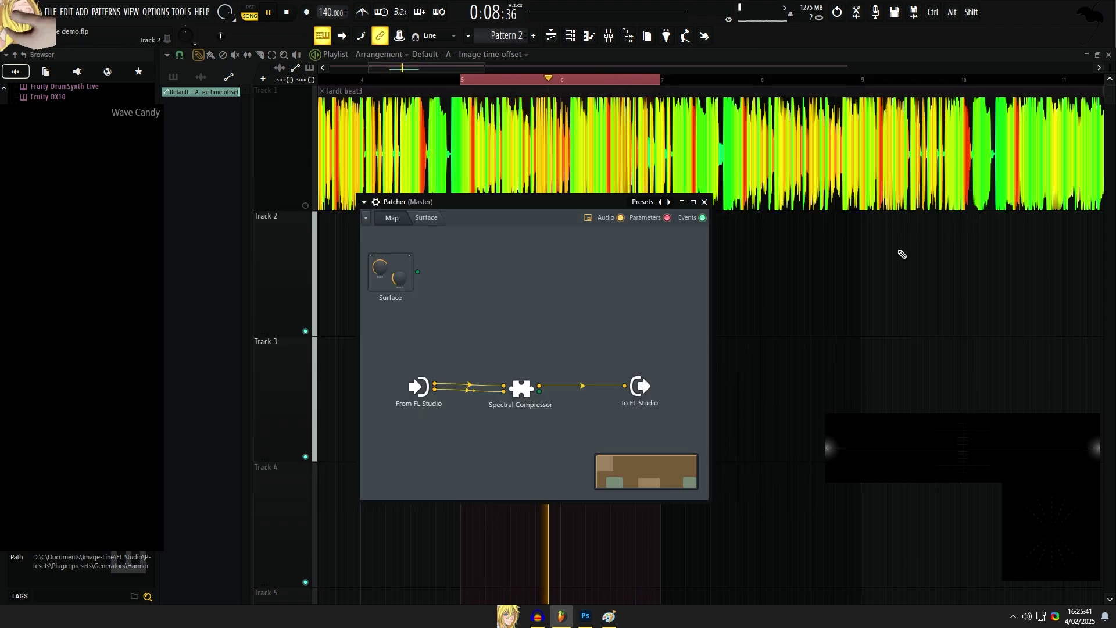
{"action": "left_click", "coordinate": [707, 200]}
{"action": "key", "text": "space"}
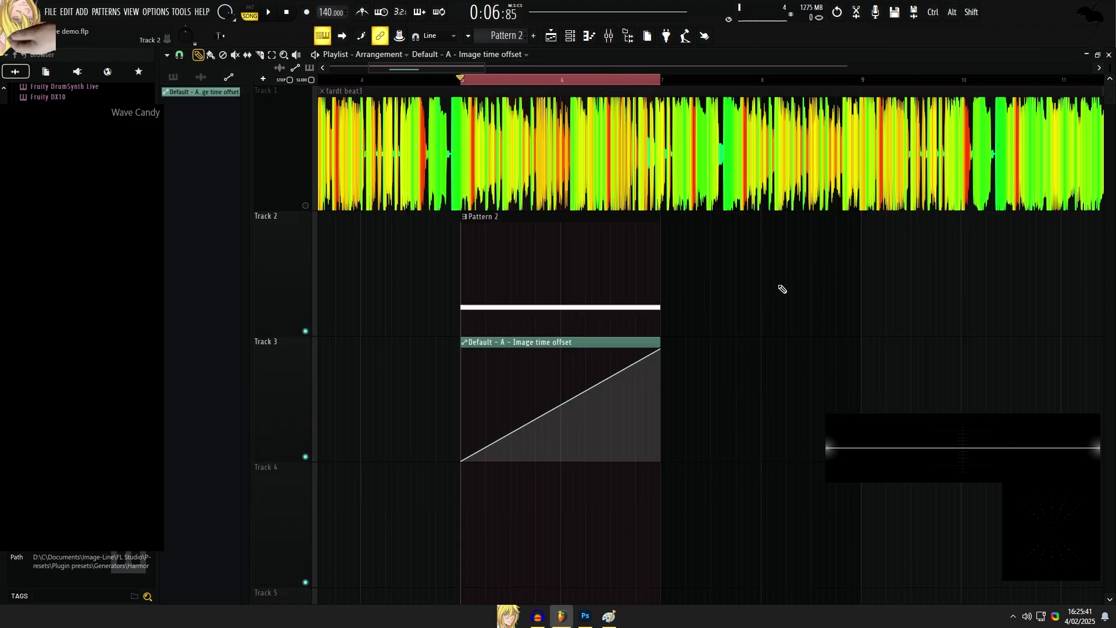
Step: Re-enable Track 1 and play the loop with the song to view the result in the spectrogram
{"action": "right_click", "coordinate": [389, 203]}
{"action": "key", "text": "space"}
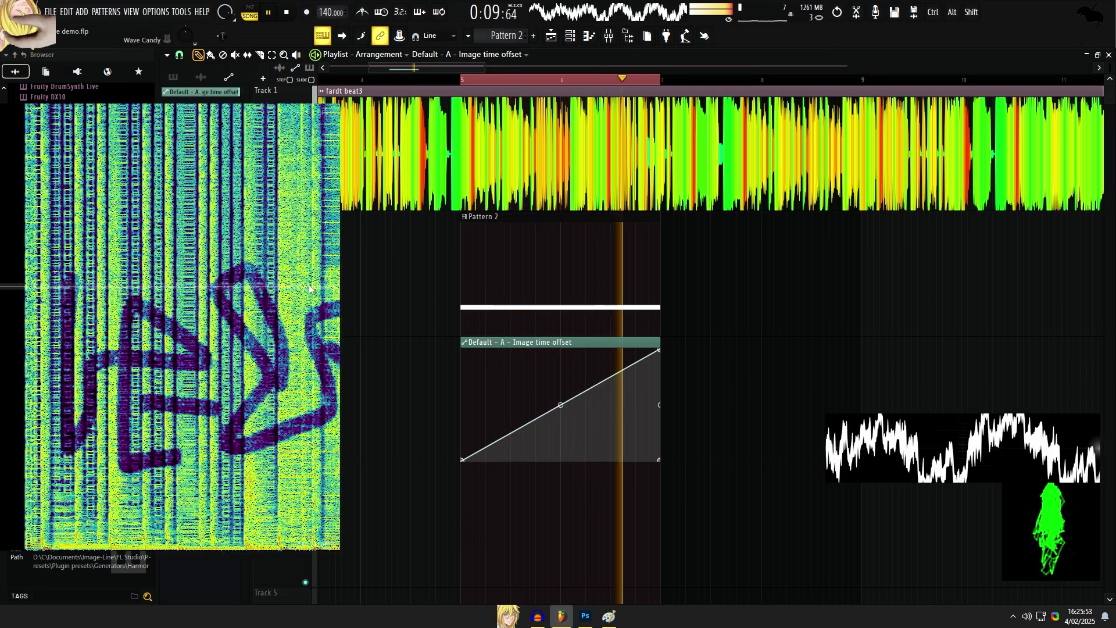
{"action": "key", "text": "space"}
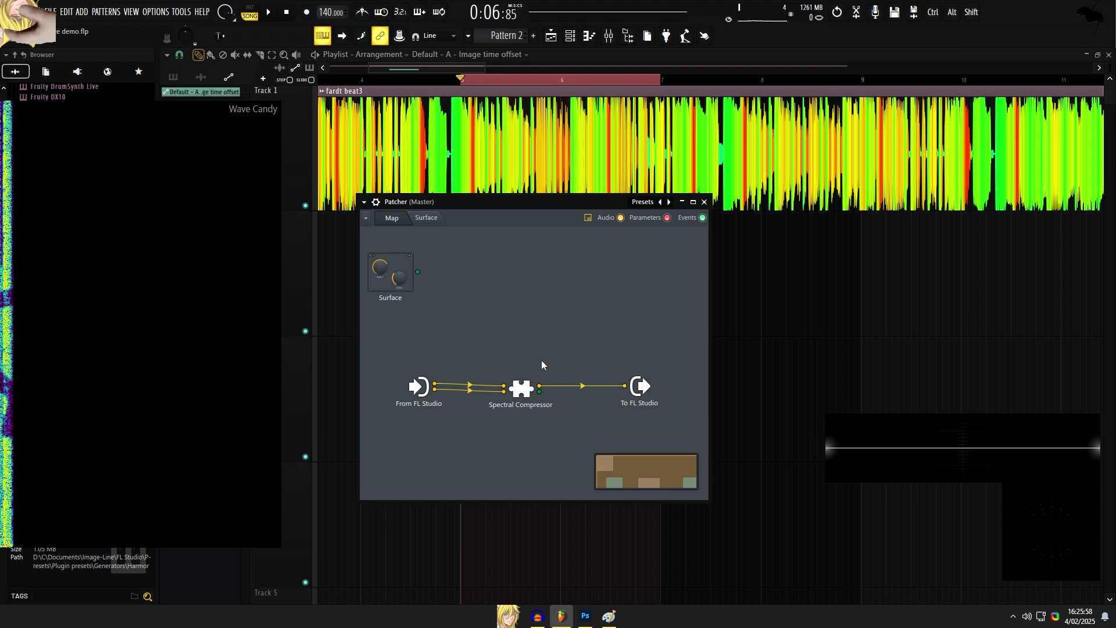
Step: Clone Spectral Compressor in series in the Patcher map, add a second audio input fed from FL Studio, and play the loop
{"action": "left_click_drag", "start_coordinate": [524, 382], "coordinate": [521, 356]}
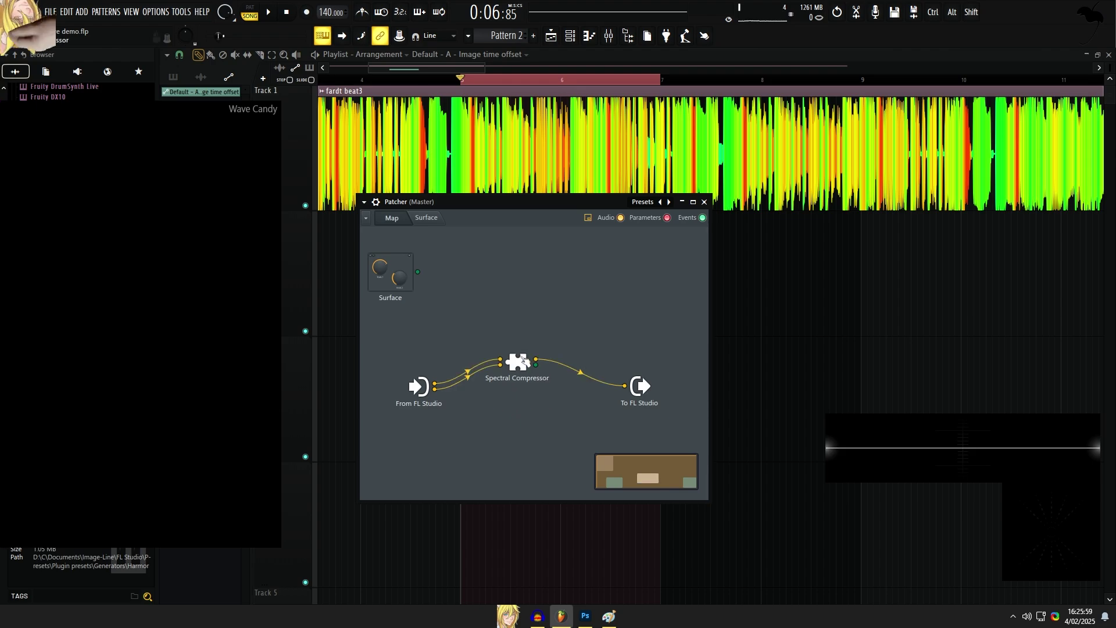
{"action": "right_click", "coordinate": [520, 357]}
{"action": "left_click", "coordinate": [552, 389]}
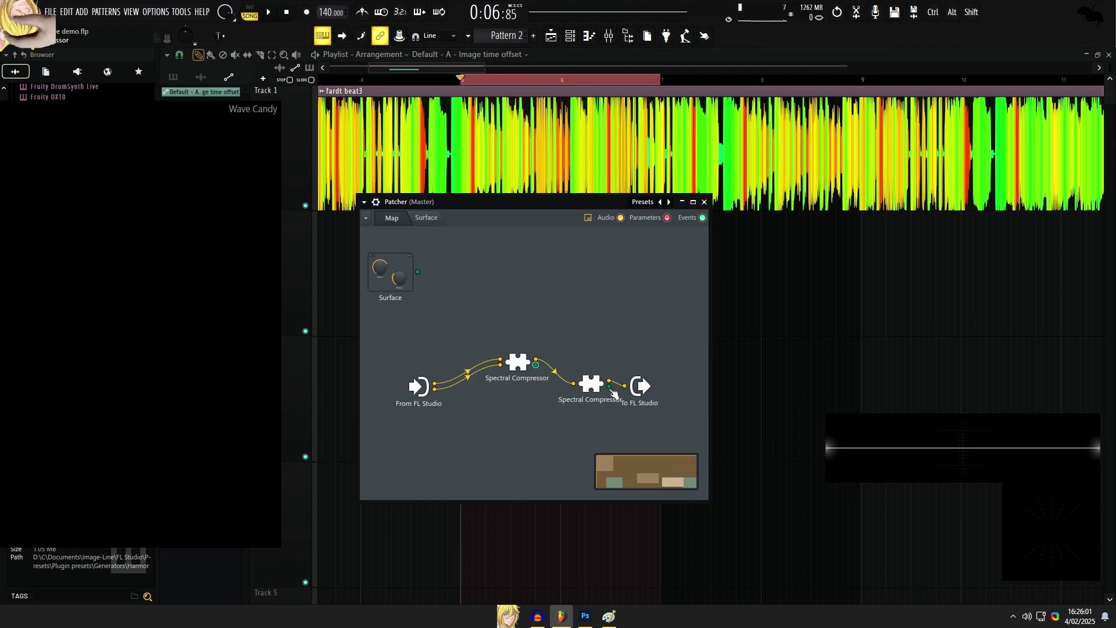
{"action": "right_click", "coordinate": [594, 382]}
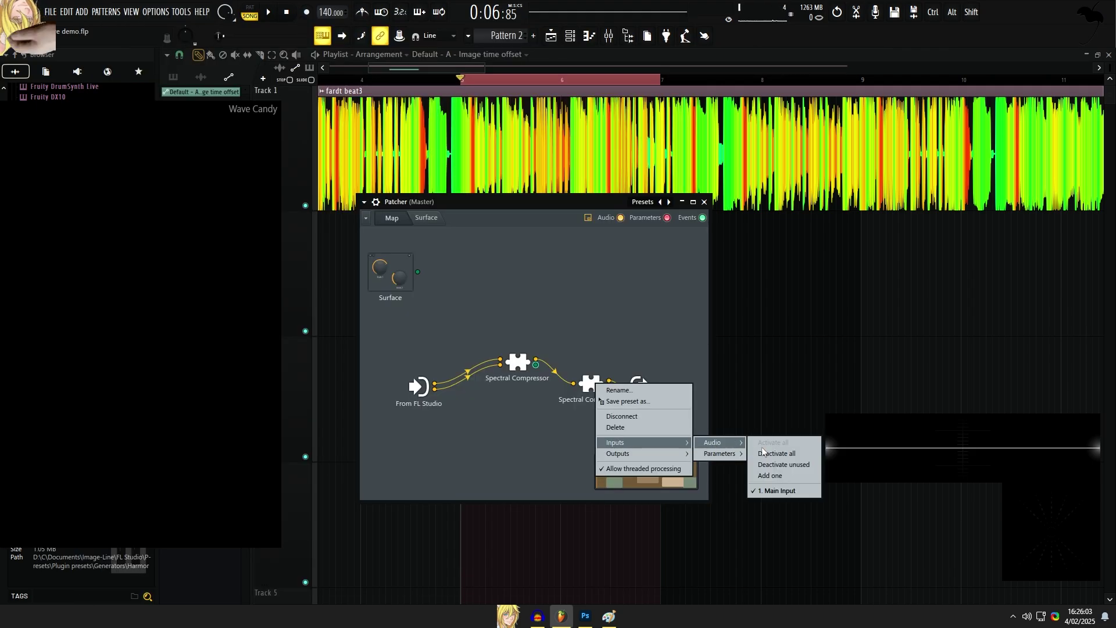
{"action": "left_click", "coordinate": [718, 465]}
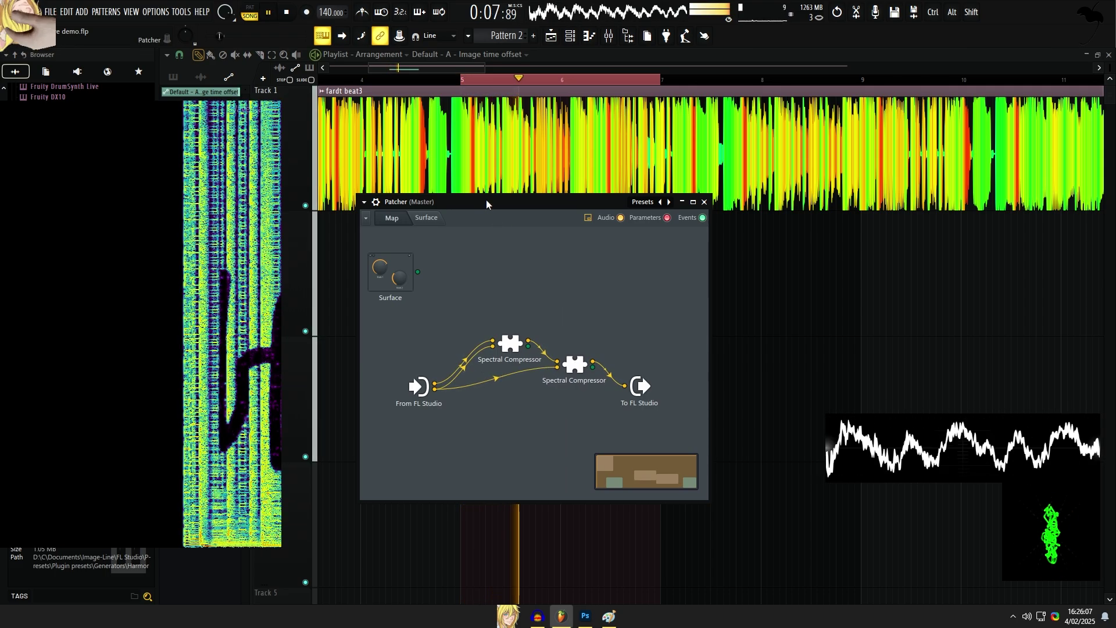
{"action": "key", "text": "space"}
Step: Set the first Spectral Compressor's downwards offset to -24.7 dB, global threshold to -33.9 dB and window size to 2048, then close it
{"action": "double_click", "coordinate": [510, 343]}
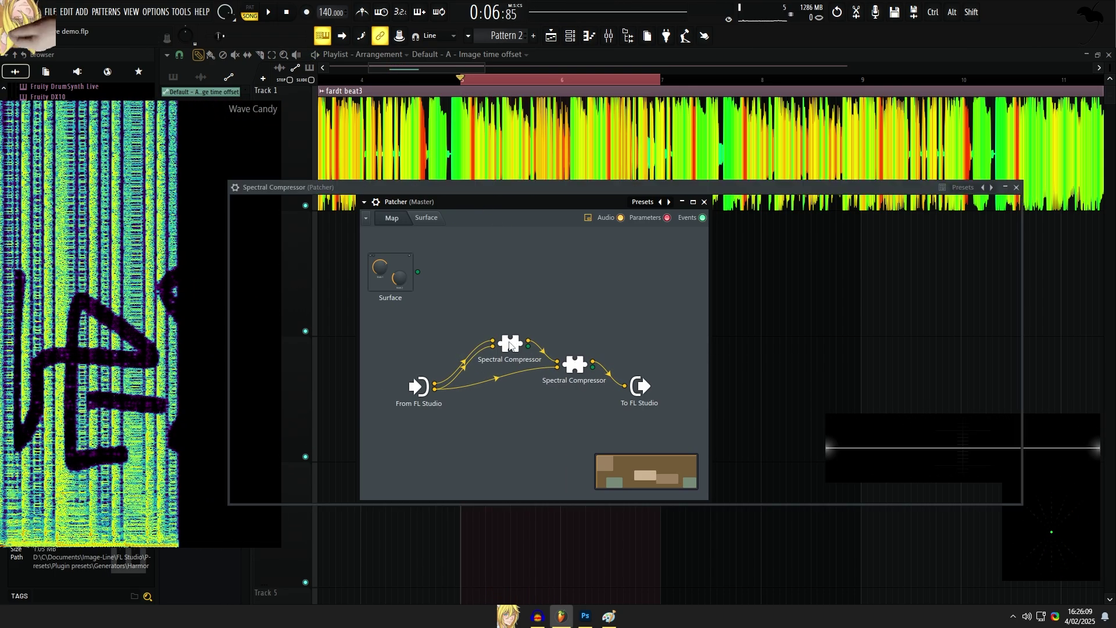
{"action": "left_click_drag", "start_coordinate": [537, 425], "coordinate": [536, 424]}
{"action": "left_click_drag", "start_coordinate": [571, 254], "coordinate": [566, 254]}
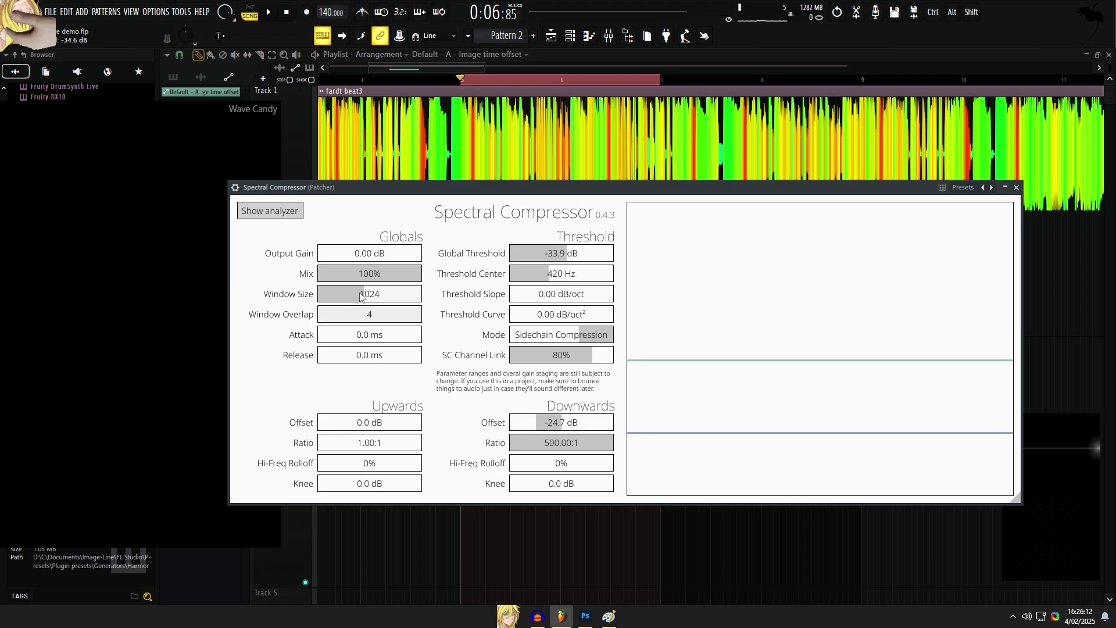
{"action": "left_click", "coordinate": [1016, 188]}
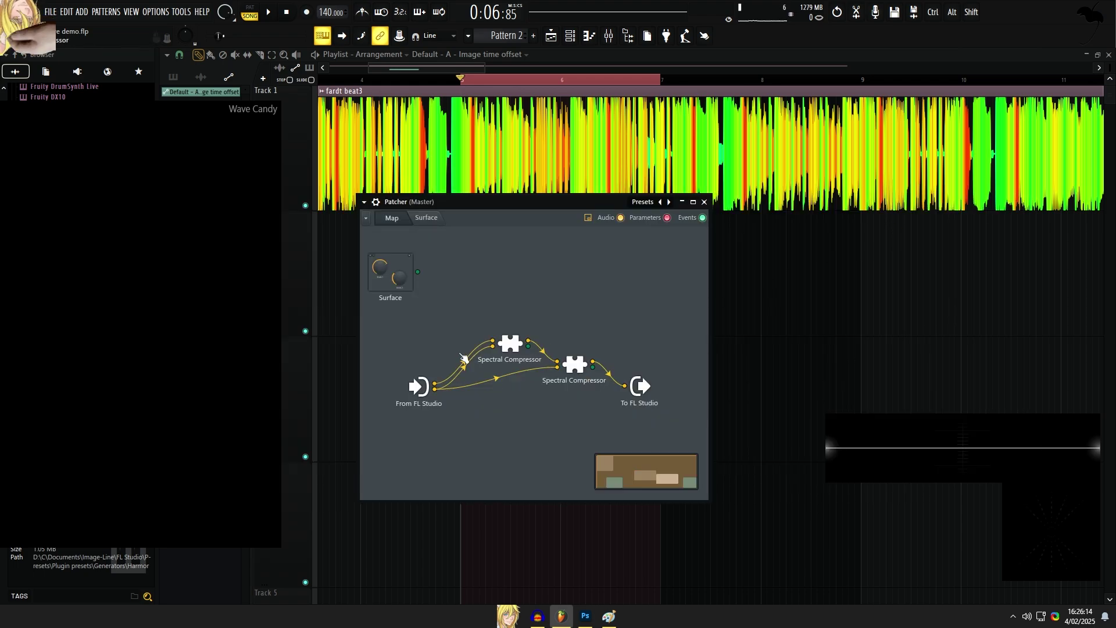
Step: Play the loop with both compressors active and reposition the Wave Candy spectrogram to examine the image
{"action": "double_click", "coordinate": [574, 365]}
{"action": "key", "text": "space"}
{"action": "left_click_drag", "start_coordinate": [147, 321], "coordinate": [266, 311]}
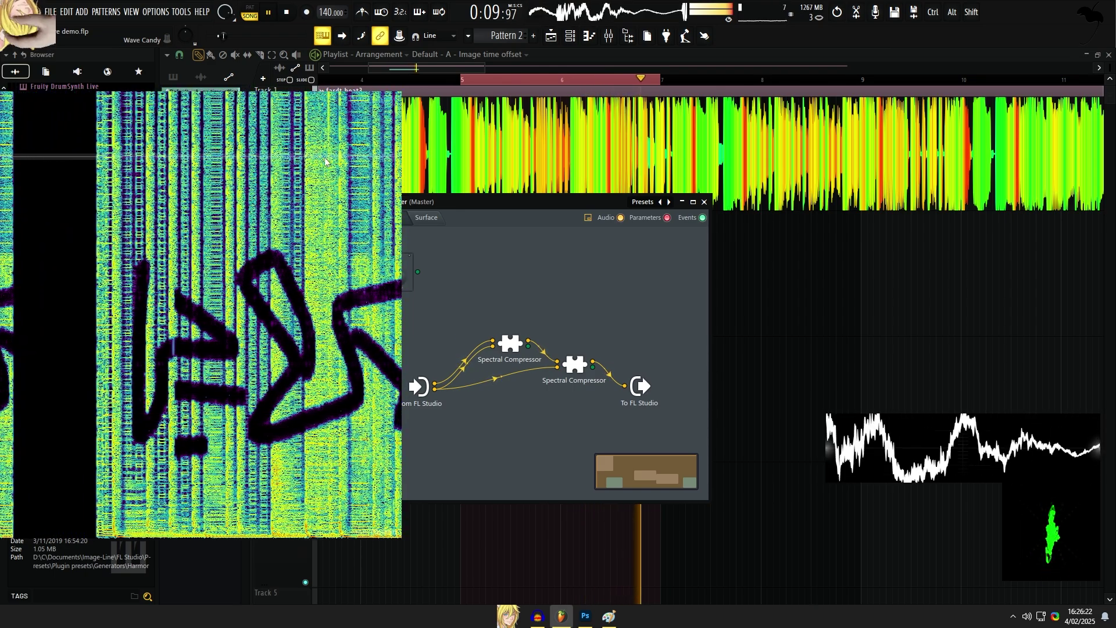
{"action": "key", "text": "space"}
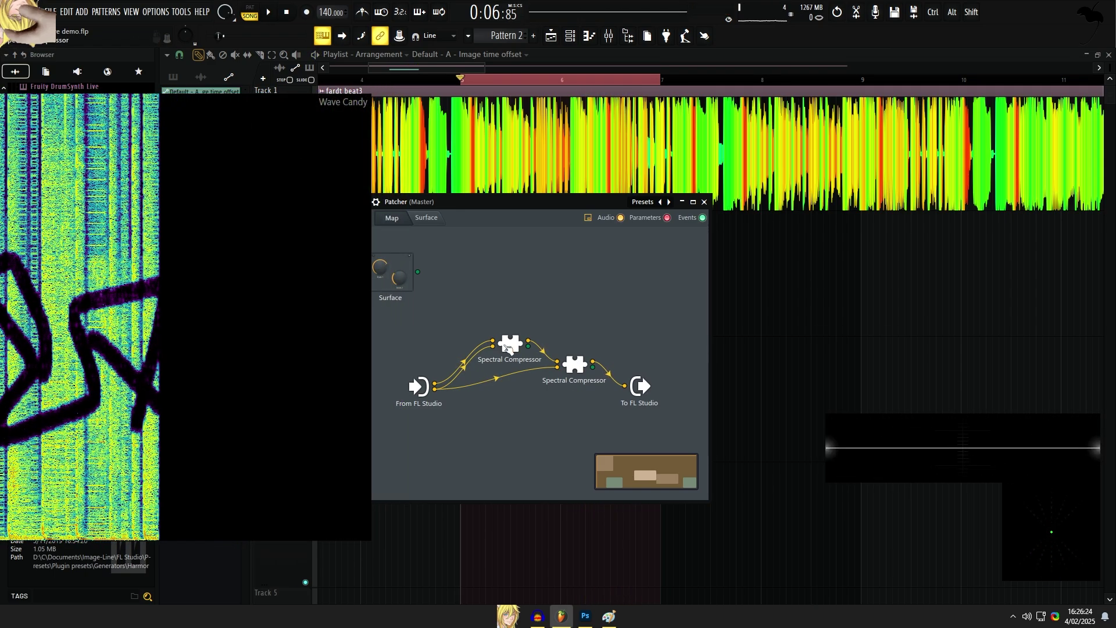
Step: Delete the second Spectral Compressor and retune the remaining one to a global threshold of -39.3 dB and downwards offset of -29.8 dB
{"action": "right_click", "coordinate": [578, 366]}
{"action": "left_click", "coordinate": [605, 450]}
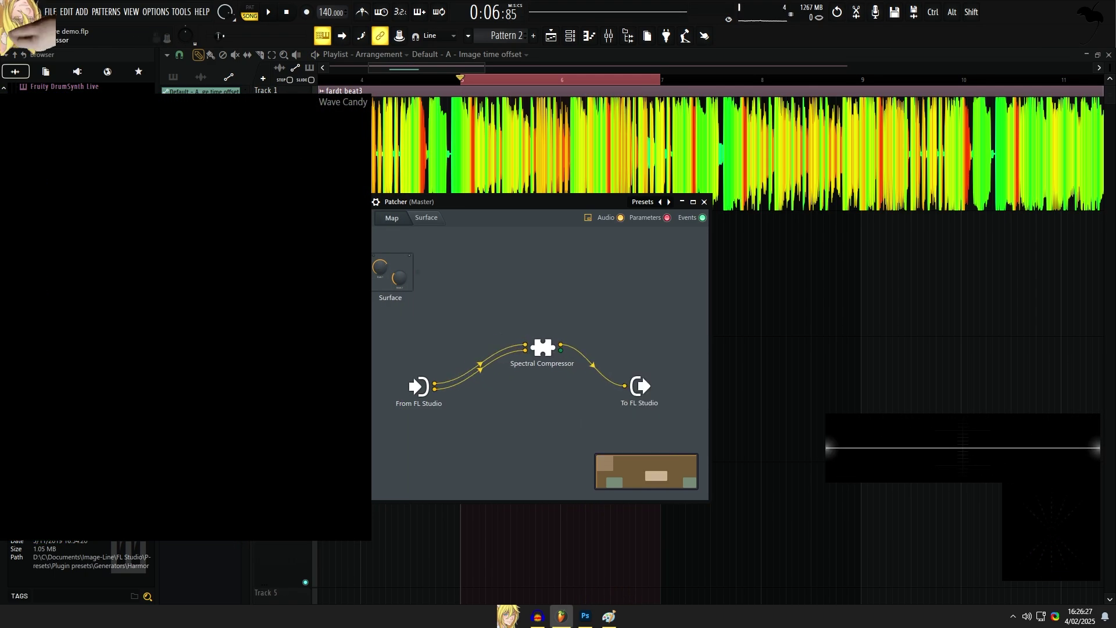
{"action": "double_click", "coordinate": [550, 359]}
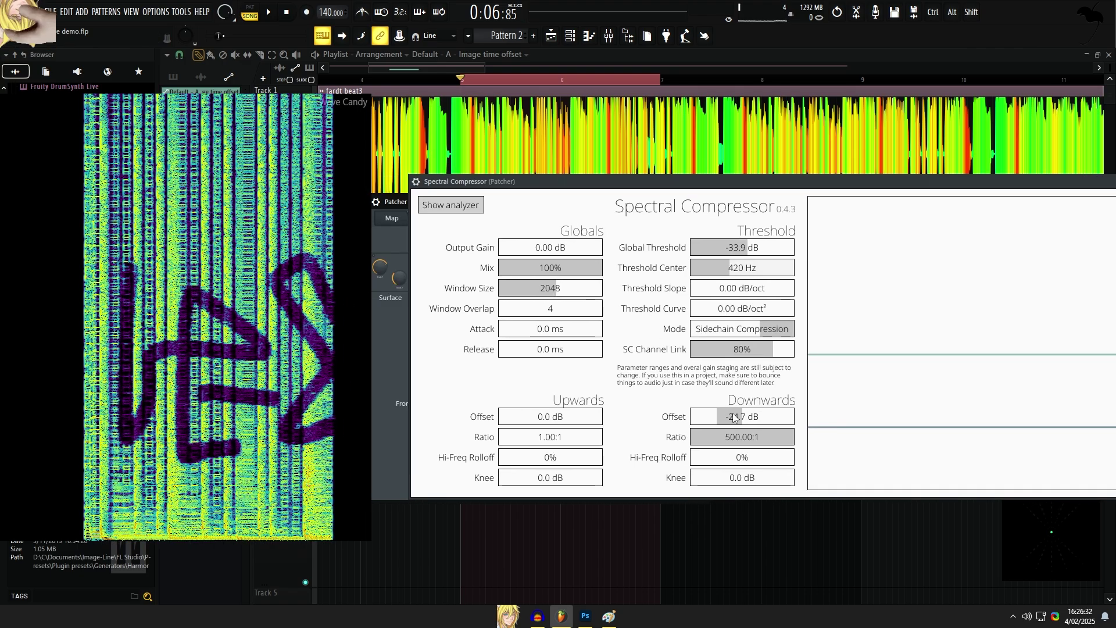
{"action": "left_click_drag", "start_coordinate": [693, 416], "coordinate": [693, 420]}
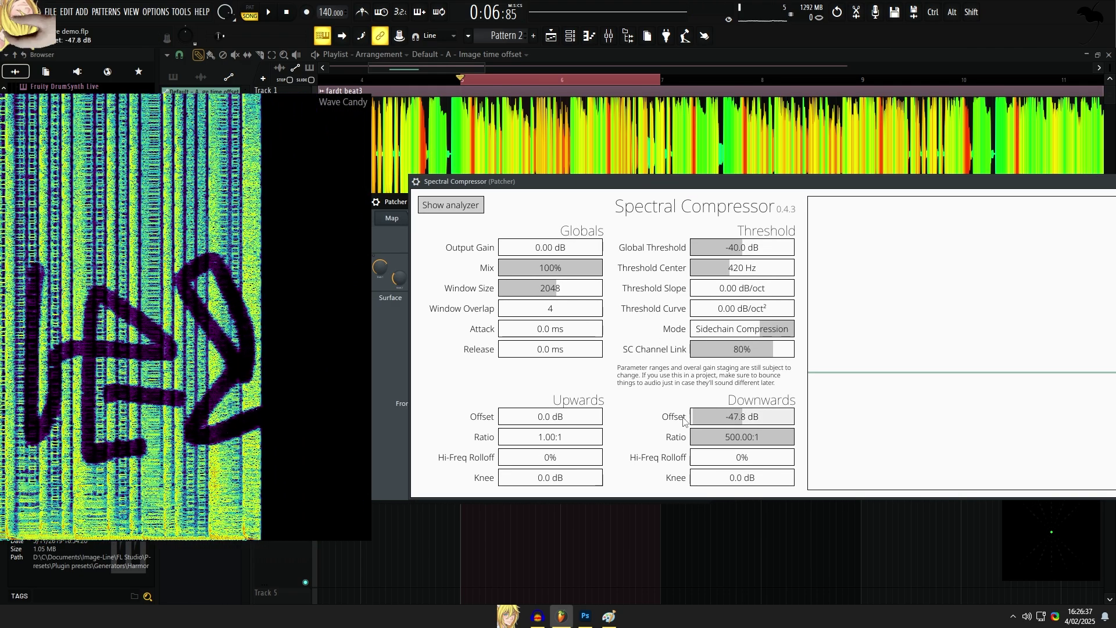
{"action": "key", "text": "space"}
{"action": "key", "text": "space"}
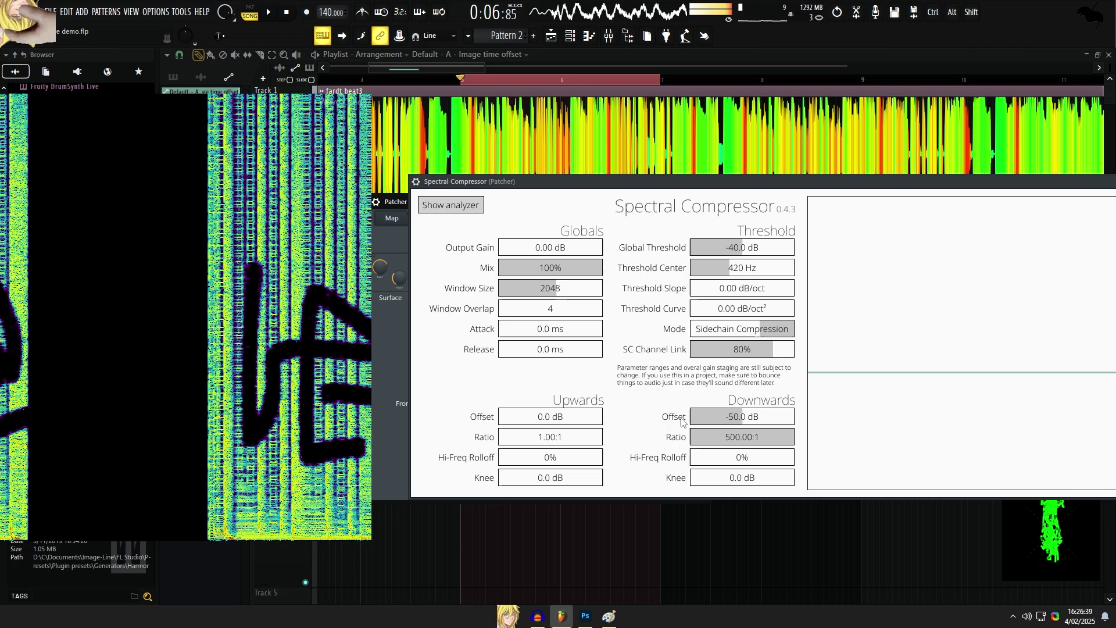
{"action": "left_click_drag", "start_coordinate": [699, 419], "coordinate": [711, 409]}
{"action": "left_click_drag", "start_coordinate": [742, 244], "coordinate": [739, 243]}
{"action": "left_click_drag", "start_coordinate": [740, 243], "coordinate": [743, 243]}
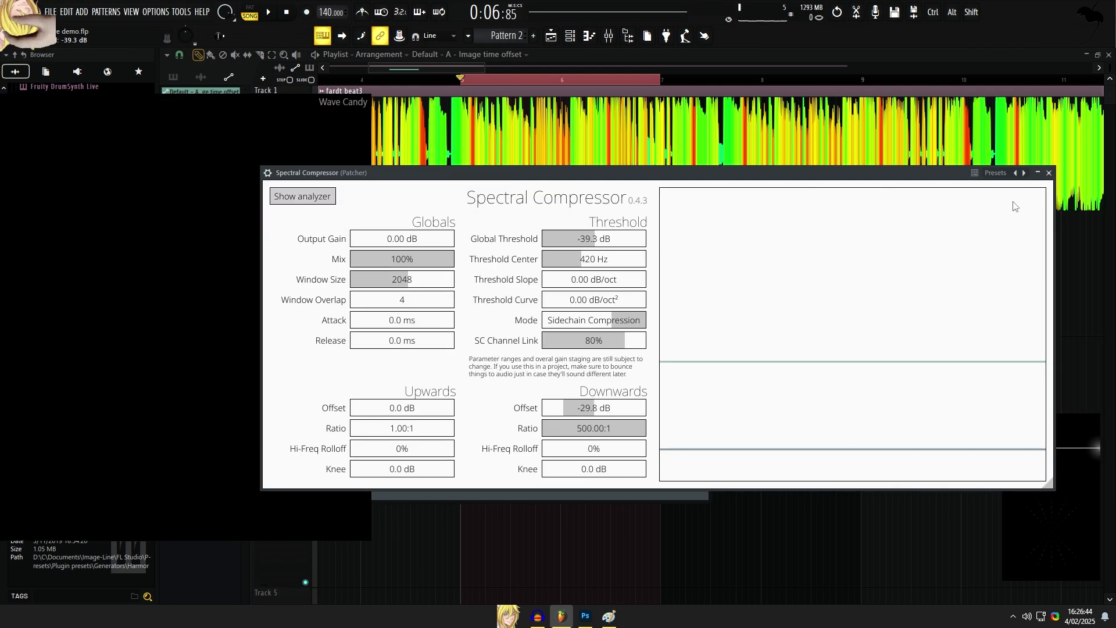
{"action": "left_click", "coordinate": [1049, 173]}
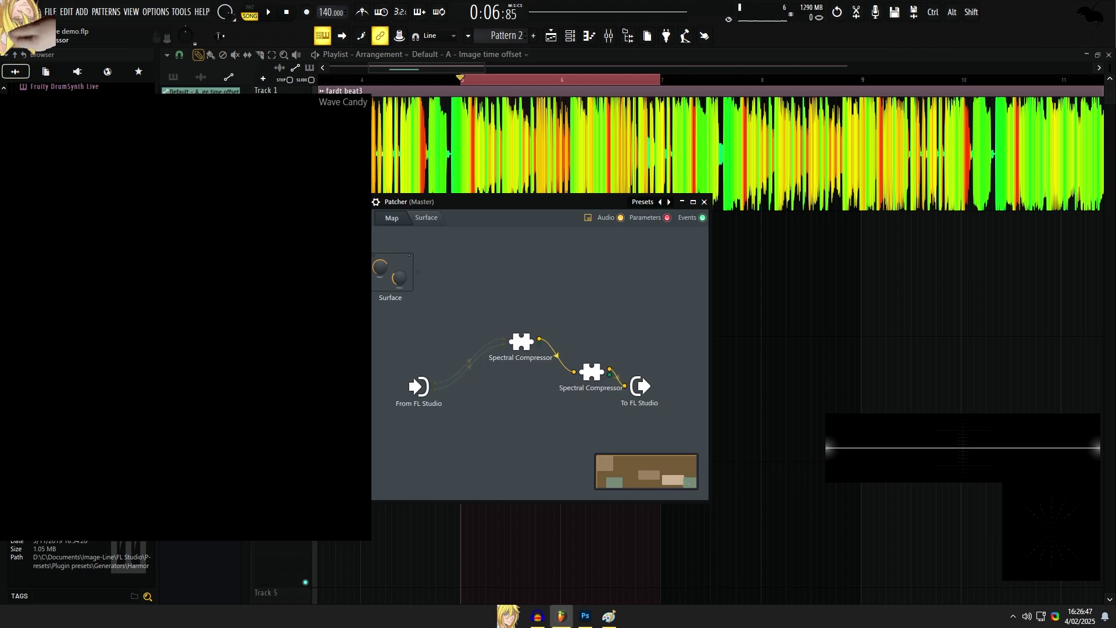
Step: Clone the retuned Spectral Compressor in series, feed the clone's sidechain input from FL Studio, and play the loop to check the spectrogram
{"action": "left_click_drag", "start_coordinate": [591, 369], "coordinate": [590, 359]}
{"action": "right_click", "coordinate": [590, 359]}
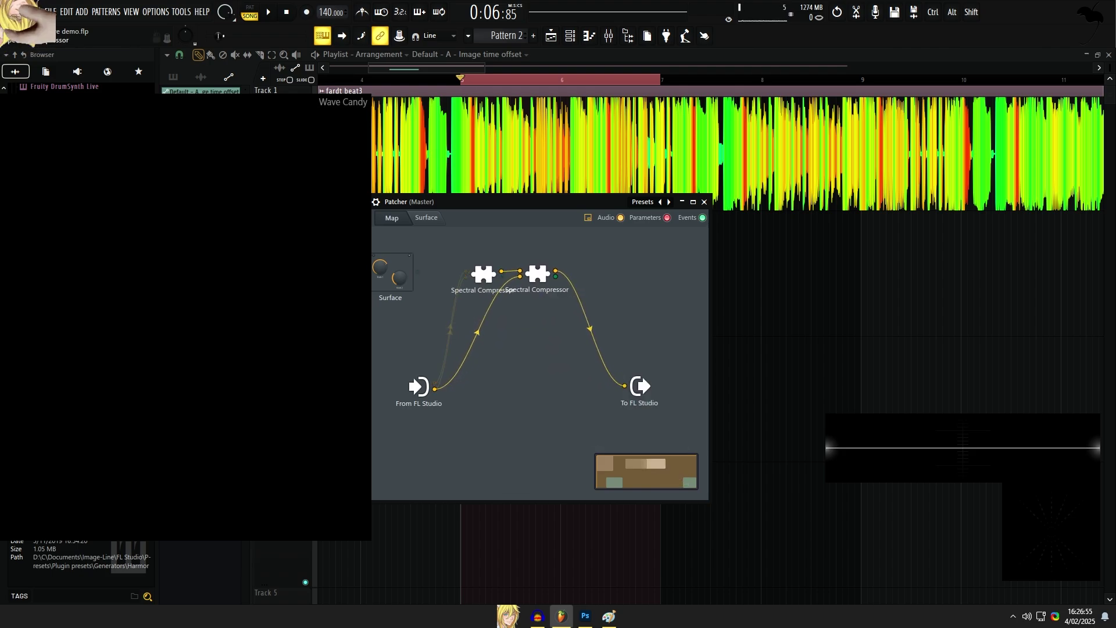
{"action": "key", "text": "space"}
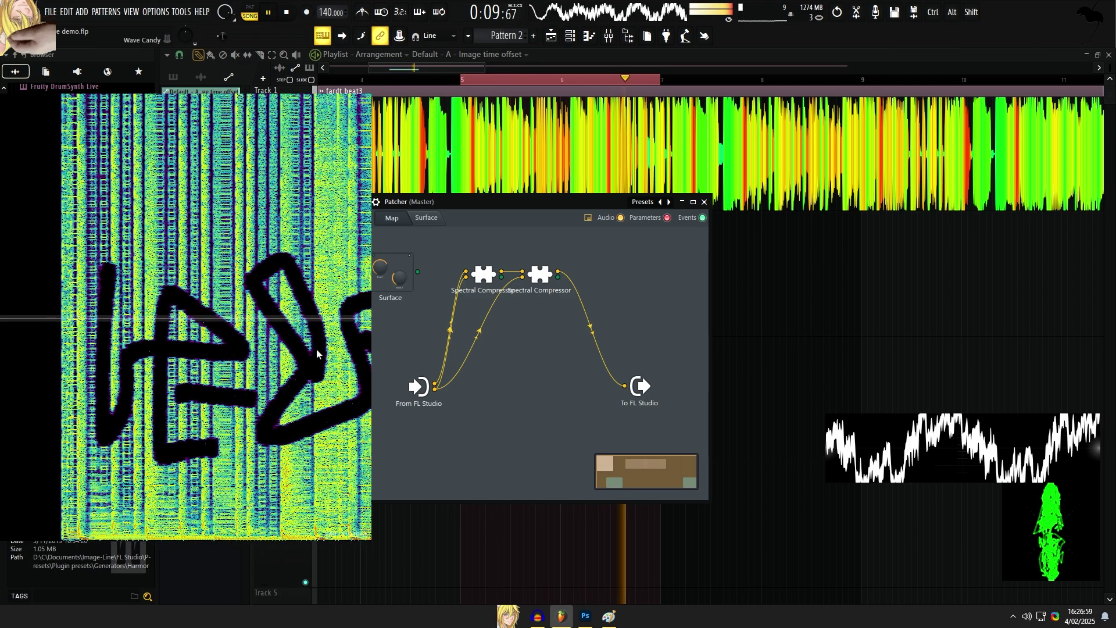
{"action": "key", "text": "space"}
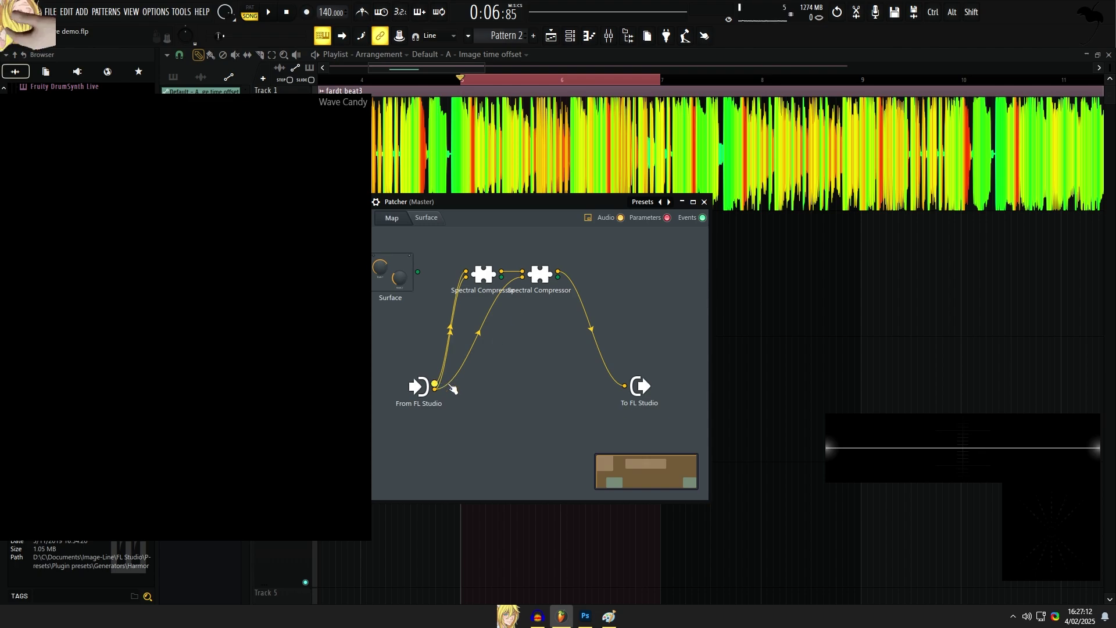
Step: Route the FL Studio input through two Fruity Stereo Shapers to the output, feed the compressor chain into the second shaper, and play the loop
{"action": "double_click", "coordinate": [537, 389]}
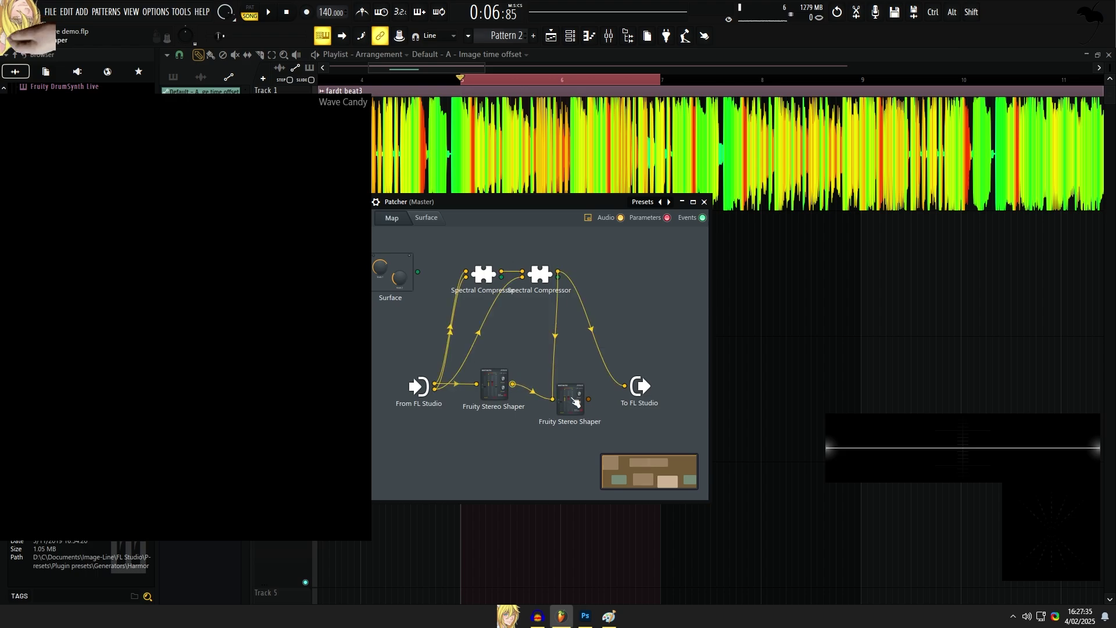
{"action": "key", "text": "space"}
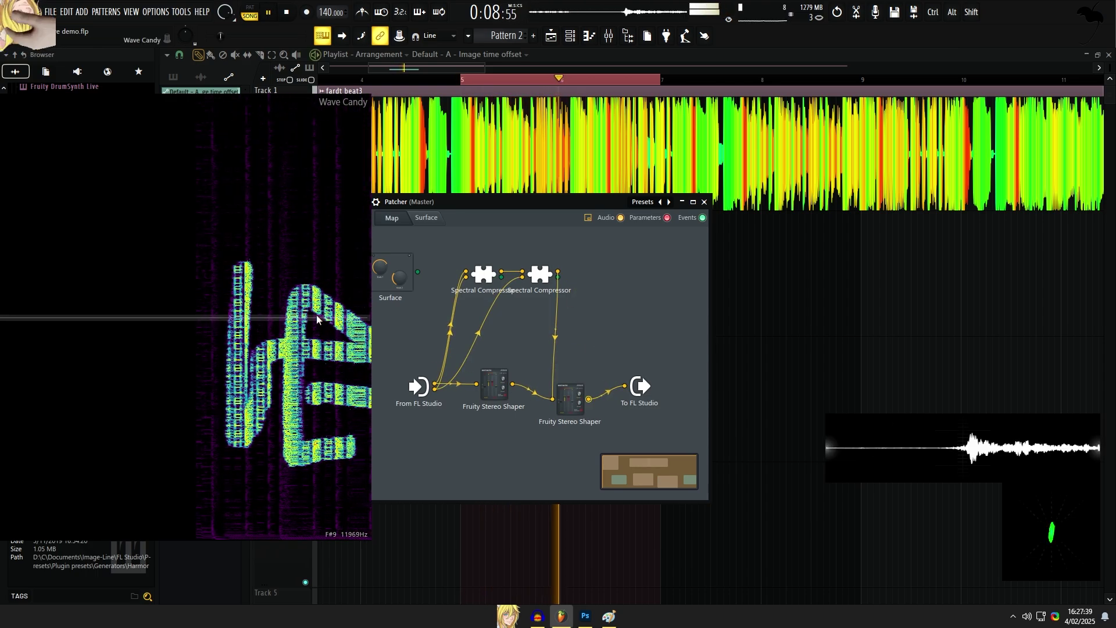
{"action": "key", "text": "space"}
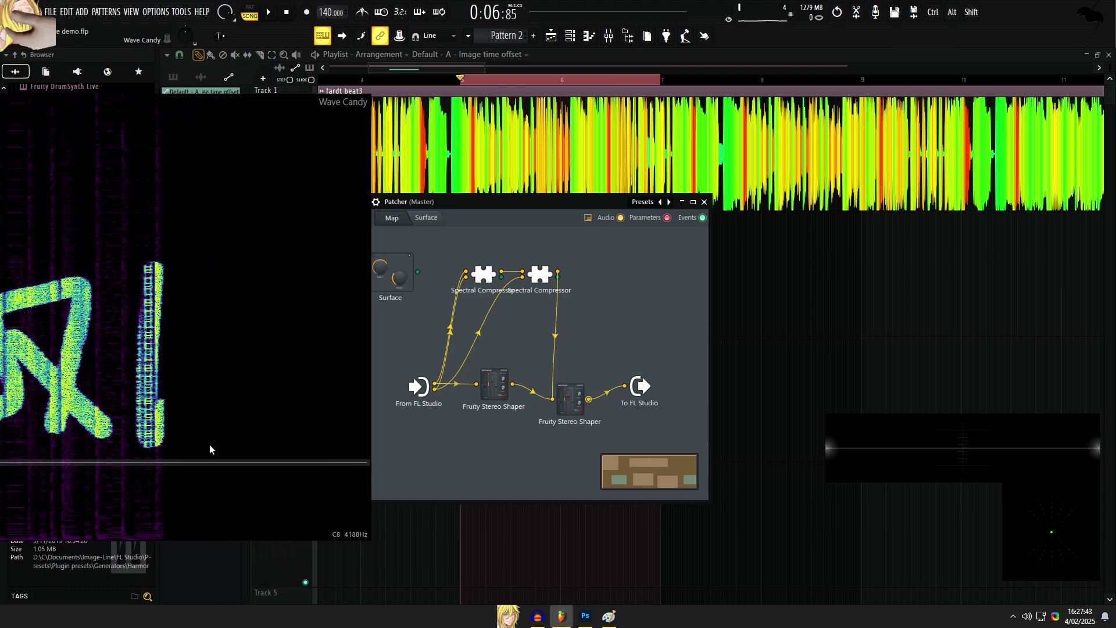
Step: Set the first Spectral Compressor's global threshold to -26.8 dB and downwards offset to -28.3 dB while checking playback, then close it
{"action": "left_click", "coordinate": [492, 286]}
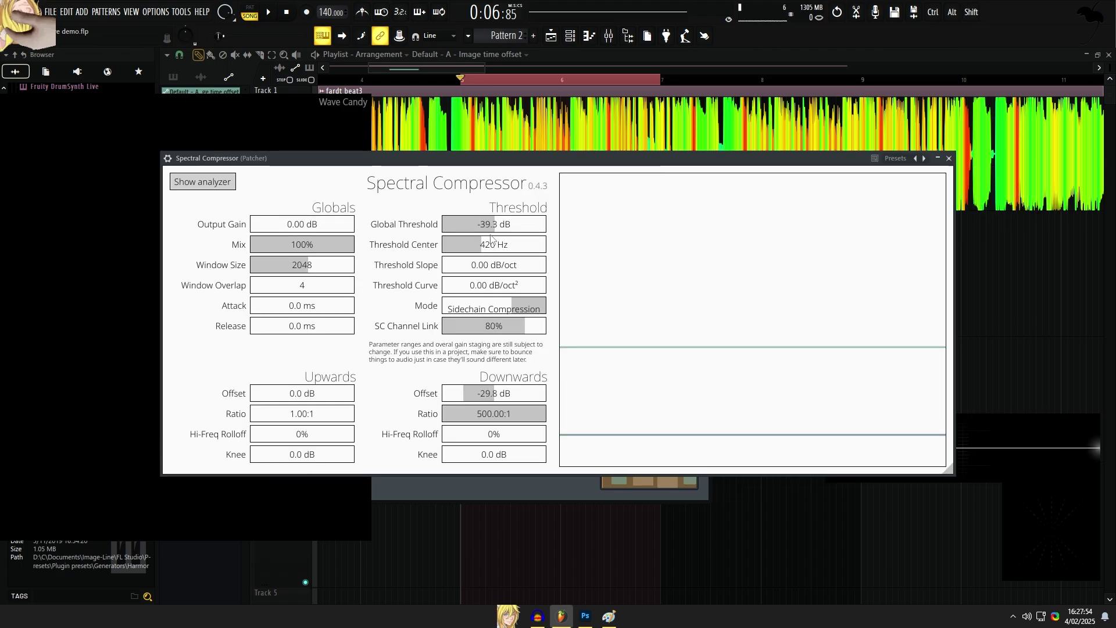
{"action": "left_click_drag", "start_coordinate": [499, 226], "coordinate": [535, 226]}
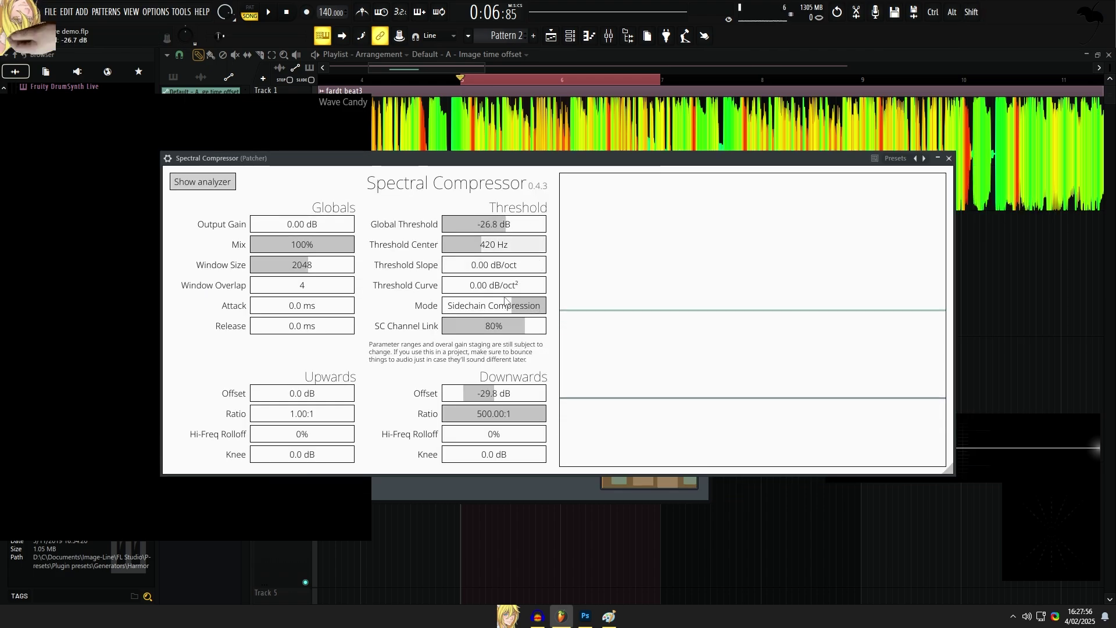
{"action": "key", "text": "space"}
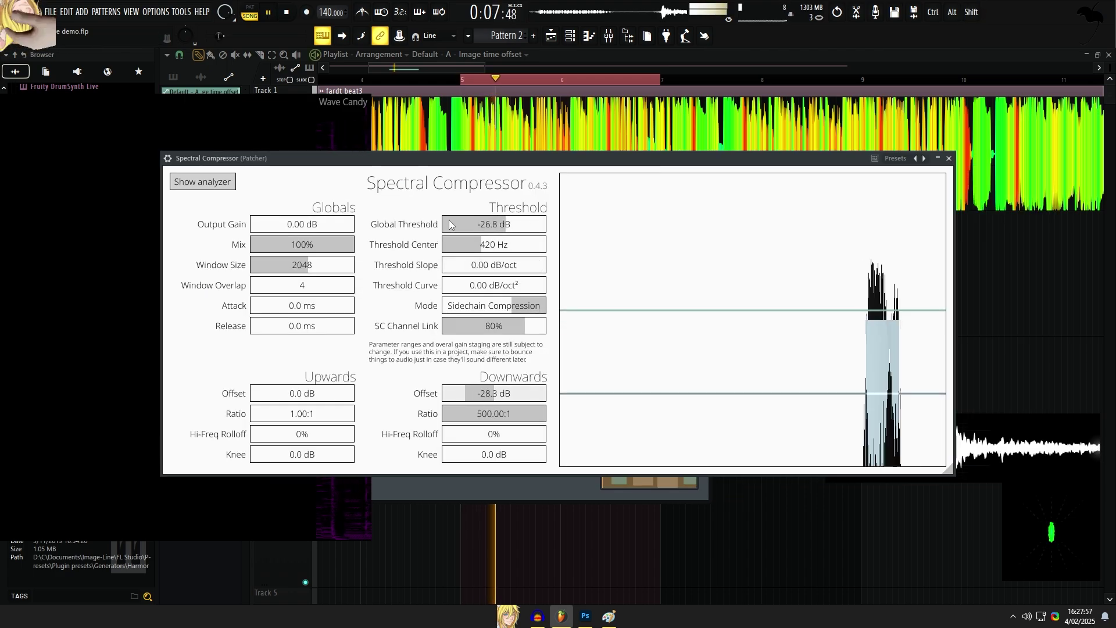
{"action": "left_click_drag", "start_coordinate": [423, 160], "coordinate": [463, 200]}
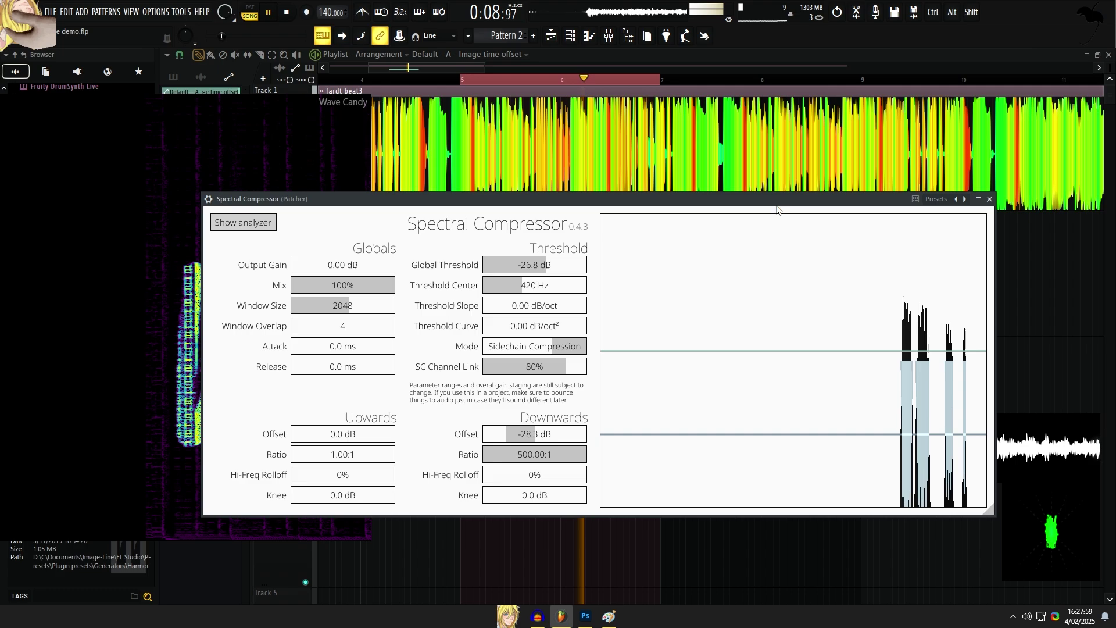
{"action": "left_click", "coordinate": [989, 199]}
Step: Stop playback and delete the second Fruity Stereo Shaper, just before the output node
{"action": "left_click_drag", "start_coordinate": [577, 396], "coordinate": [558, 383]}
{"action": "key", "text": "space"}
{"action": "right_click", "coordinate": [560, 383]}
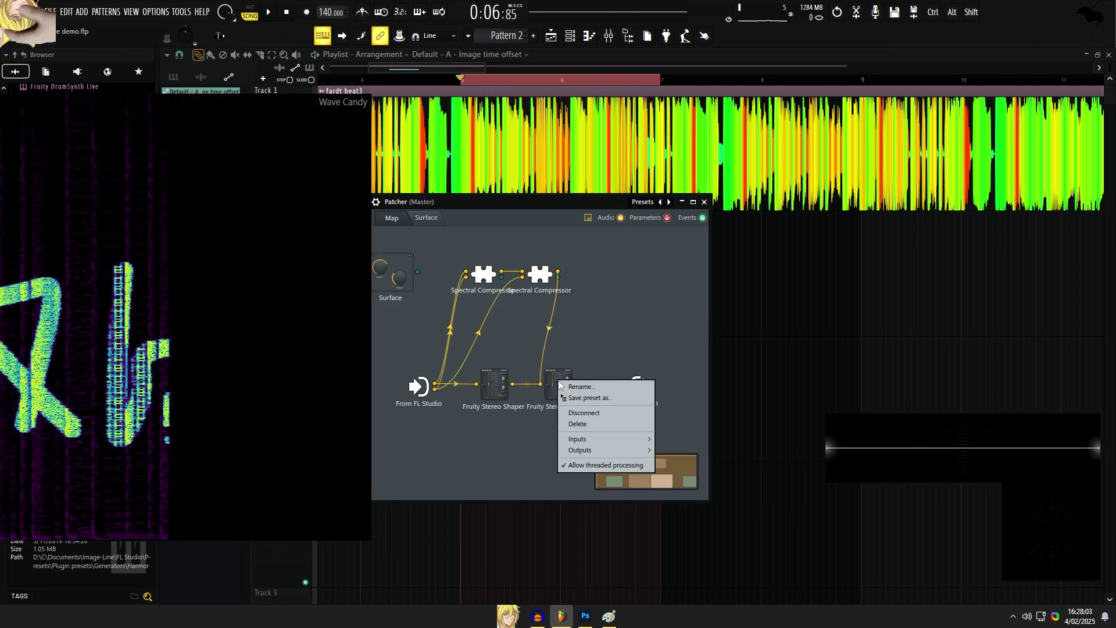
{"action": "left_click", "coordinate": [577, 424]}
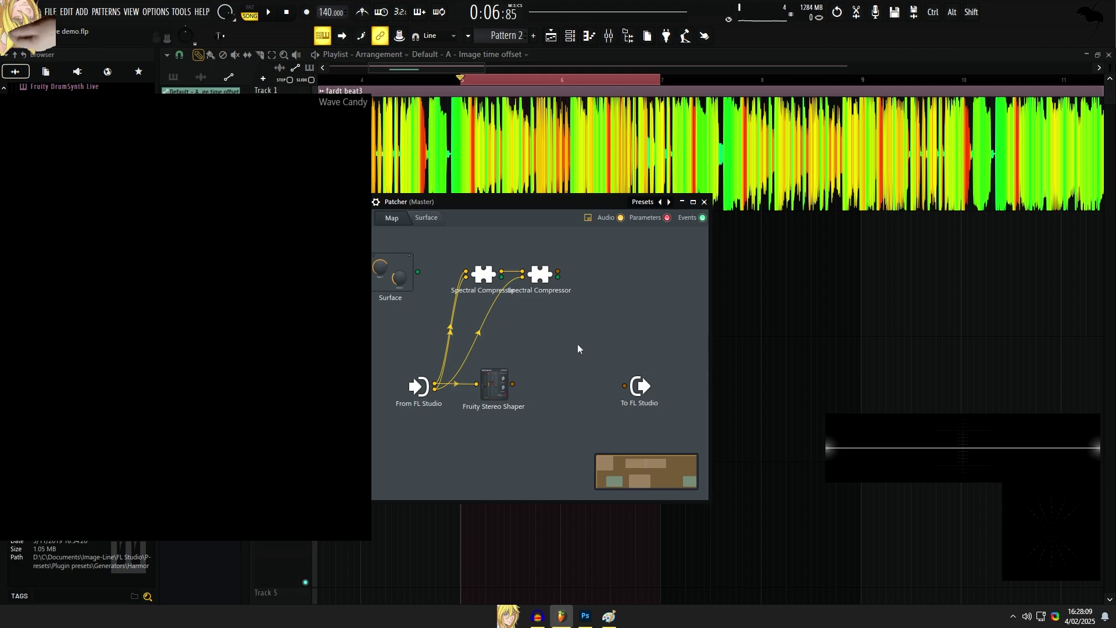
Step: Add a new Fruity Stereo Shaper before the output, set both left-output faders to 1.00, and invert both right-output faders while testing playback
{"action": "double_click", "coordinate": [577, 384]}
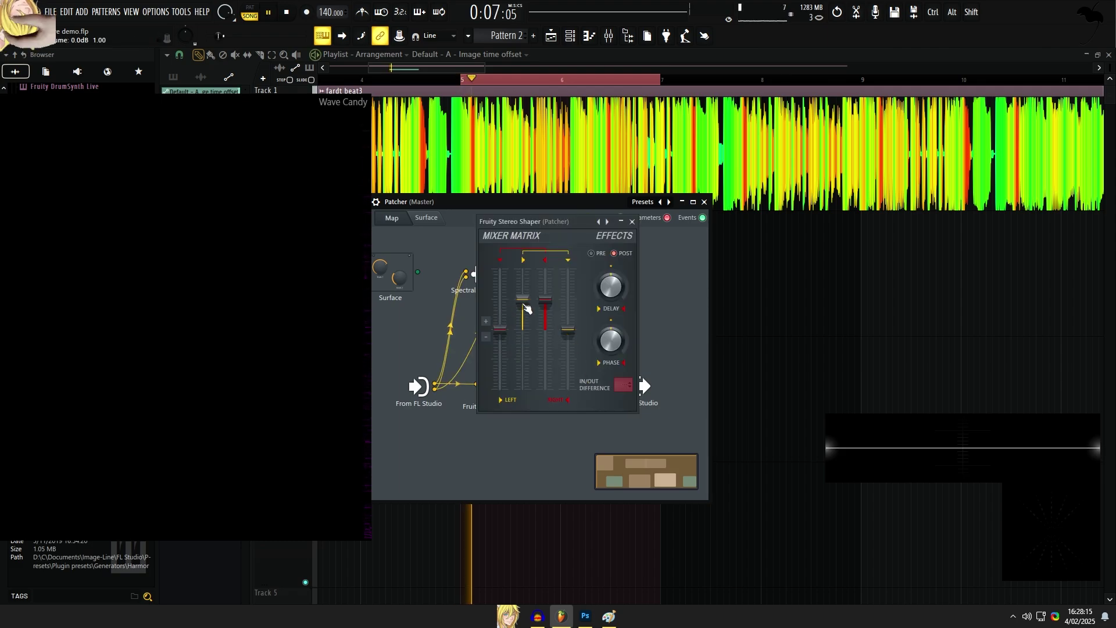
{"action": "left_click_drag", "start_coordinate": [499, 329], "coordinate": [500, 300]}
{"action": "left_click_drag", "start_coordinate": [568, 330], "coordinate": [546, 361]}
{"action": "key", "text": "space"}
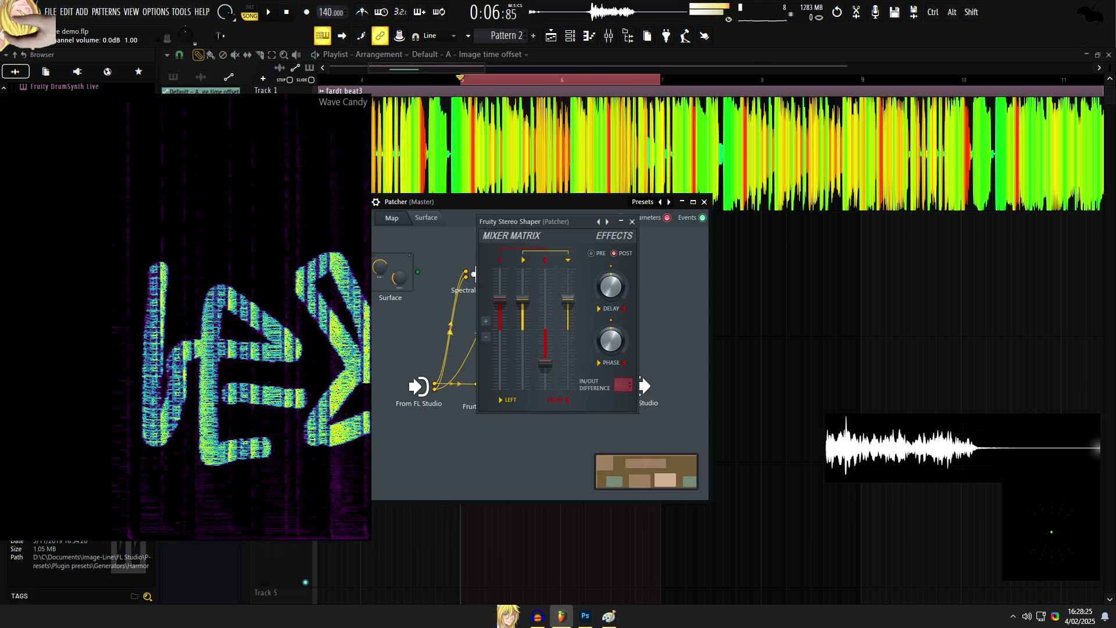
{"action": "left_click_drag", "start_coordinate": [568, 300], "coordinate": [568, 361]}
{"action": "left_click_drag", "start_coordinate": [533, 226], "coordinate": [542, 256]}
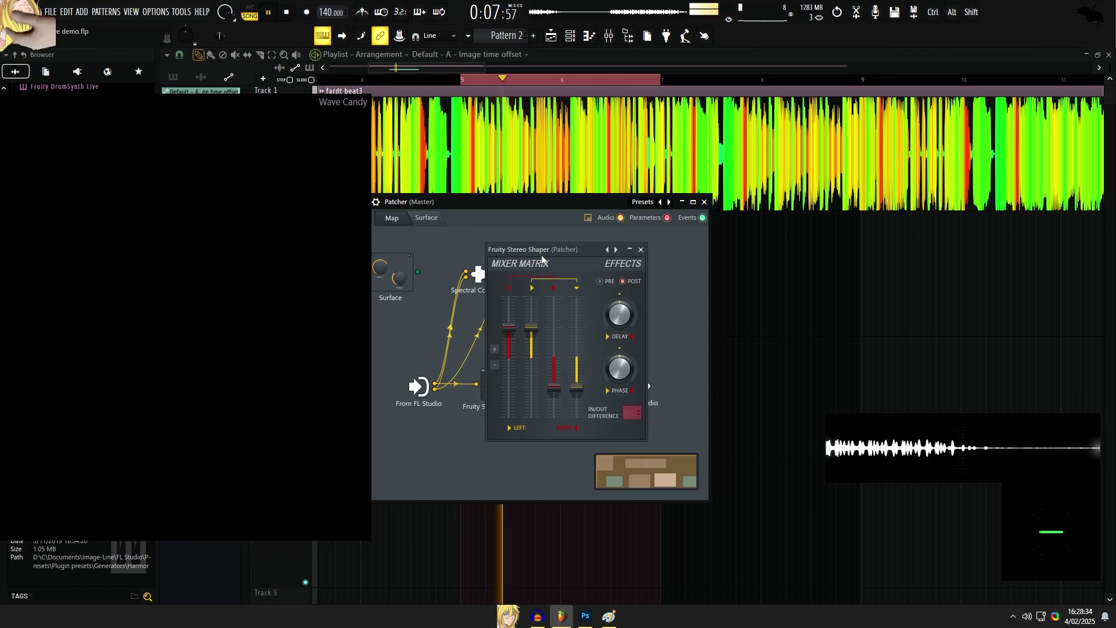
{"action": "key", "text": "space"}
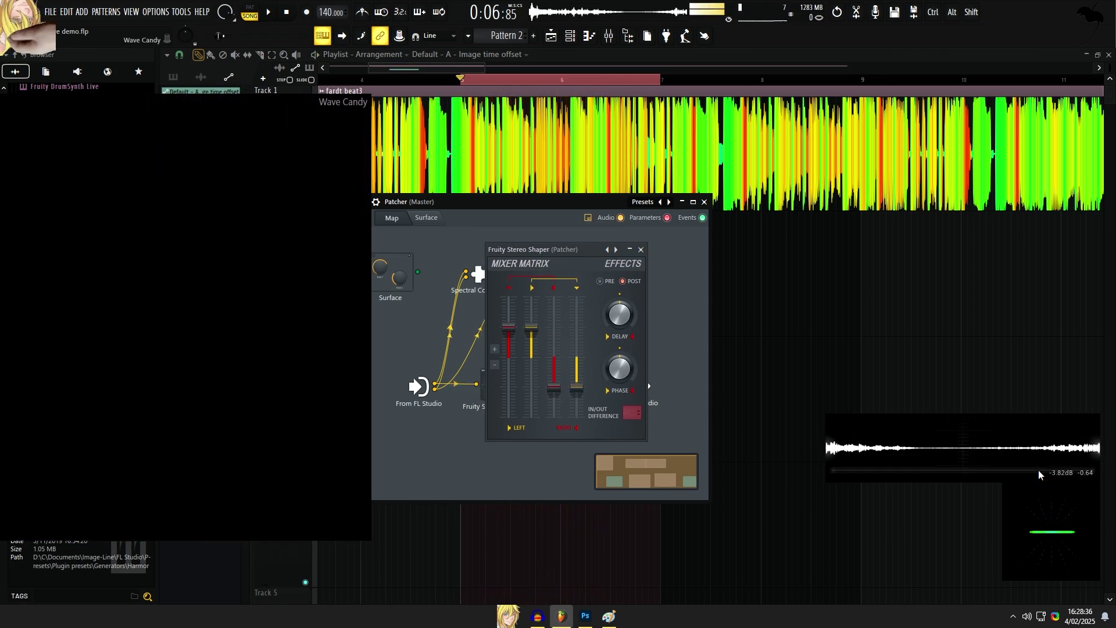
Step: Play the loop with the Stereo Shaper's delay temporarily shifted, reset the delay, replay to check the spectrogram, and close the shaper
{"action": "key", "text": "space"}
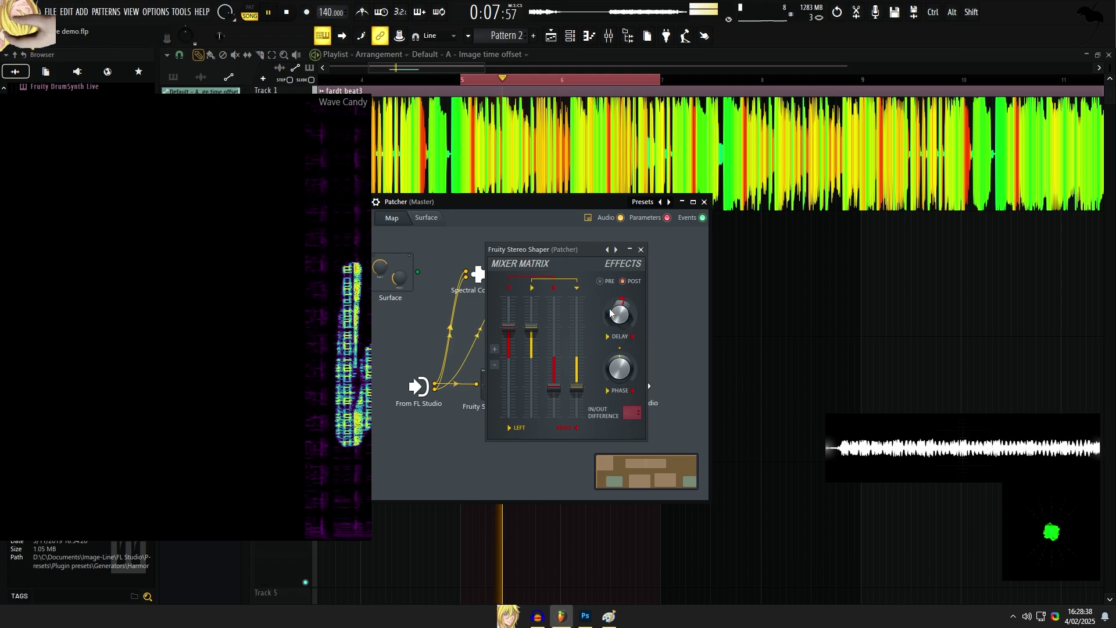
{"action": "key", "text": "space"}
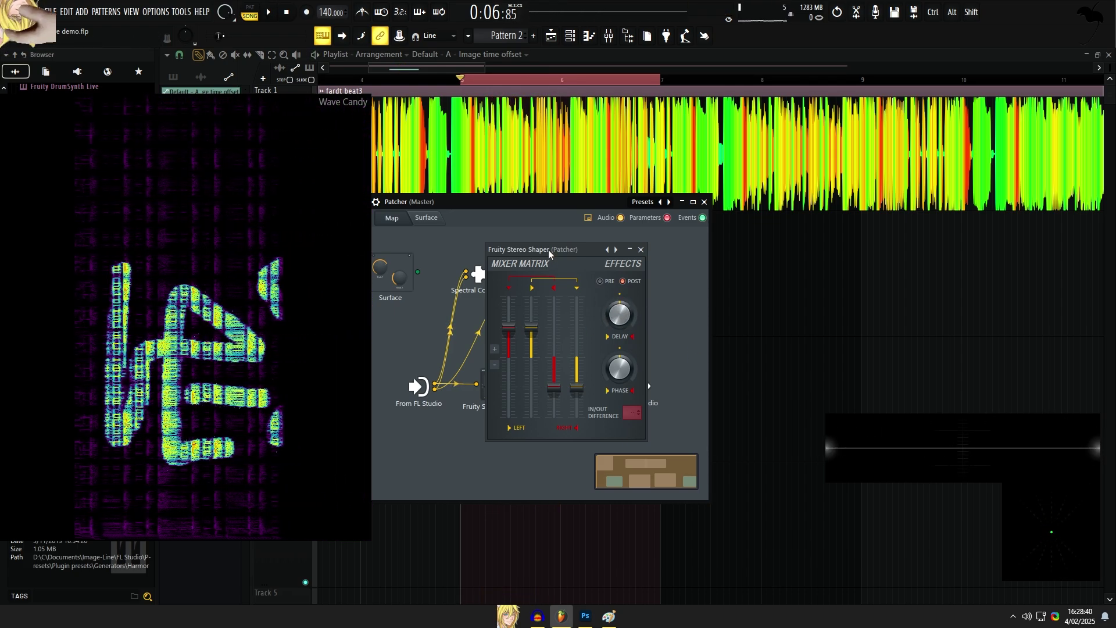
{"action": "left_click_drag", "start_coordinate": [548, 249], "coordinate": [755, 253]}
{"action": "key", "text": "space"}
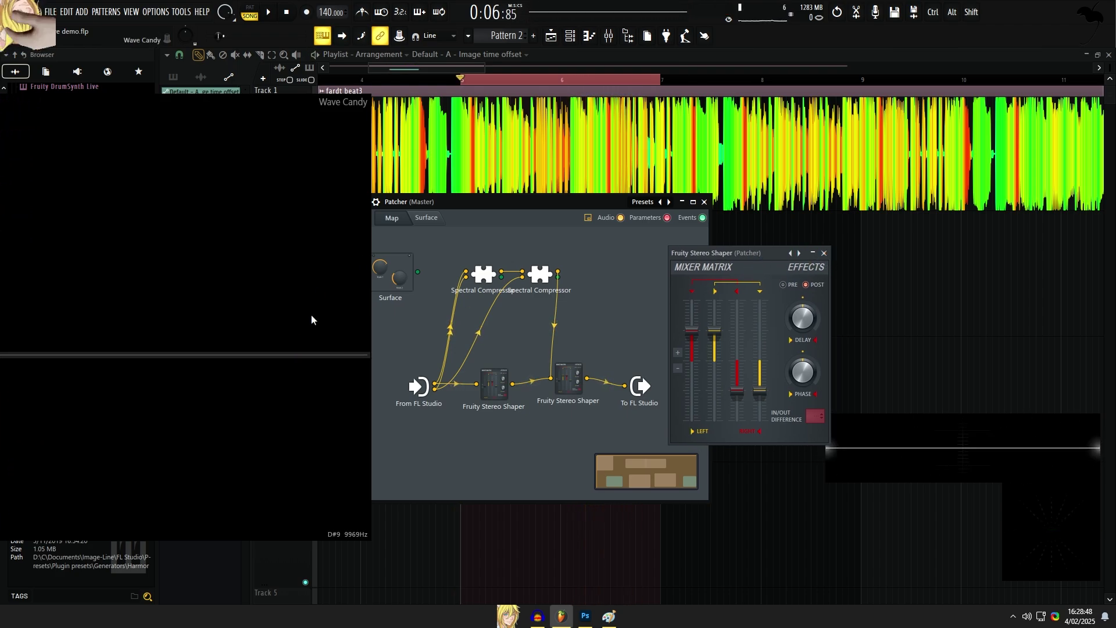
{"action": "left_click", "coordinate": [825, 252]}
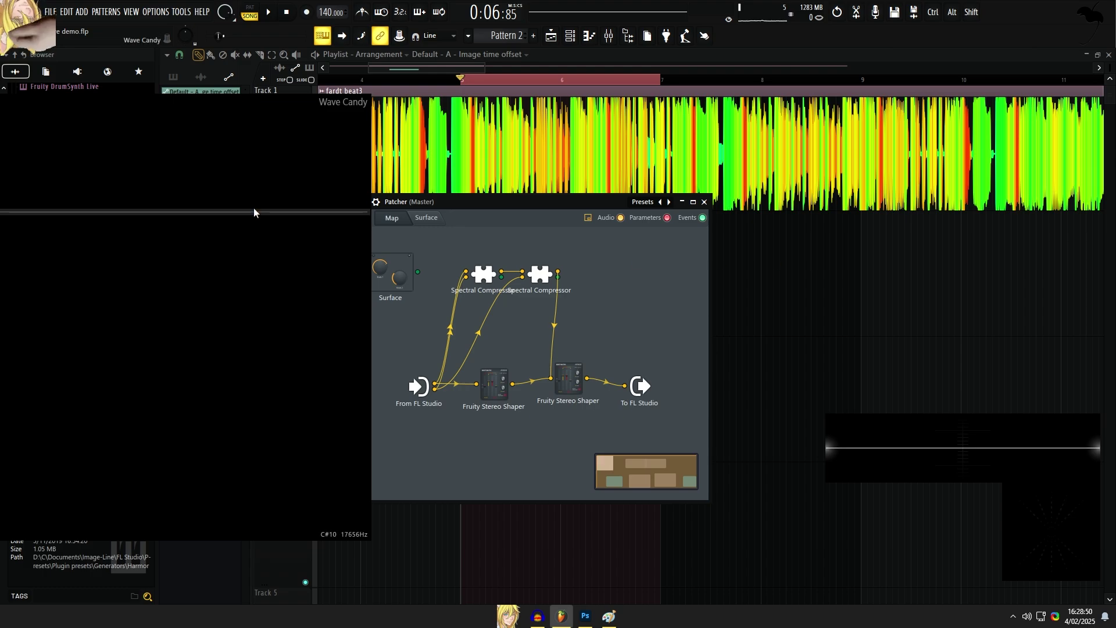
Step: Move the Wave Candy spectrogram clear of Patcher, record the playing loop in Edison on the master, and stop playback
{"action": "left_click_drag", "start_coordinate": [224, 252], "coordinate": [154, 258]}
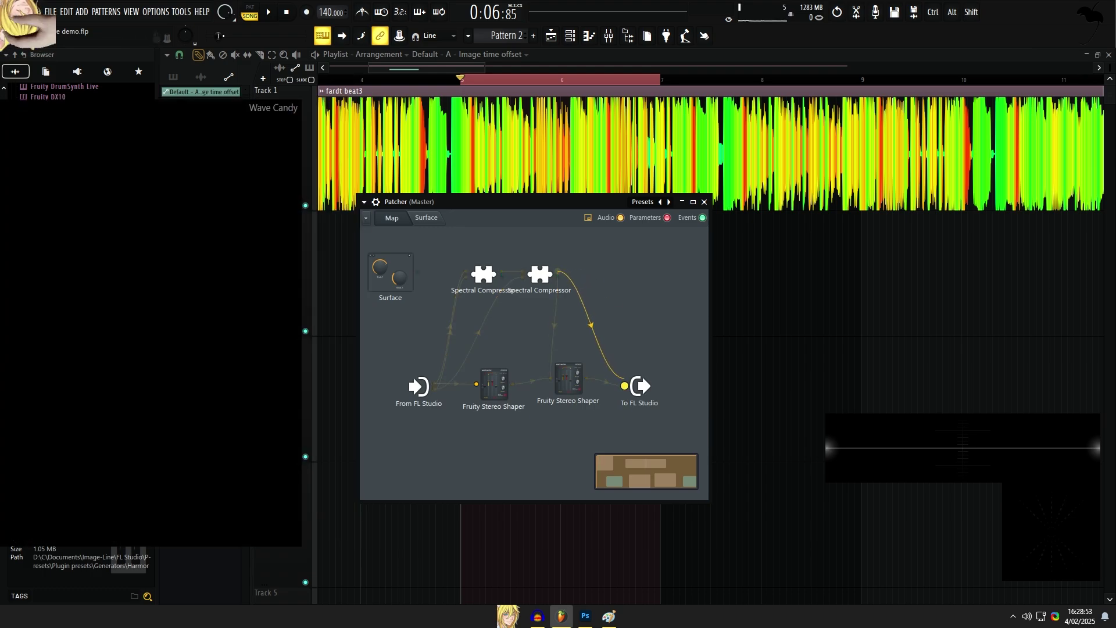
{"action": "key", "text": "space"}
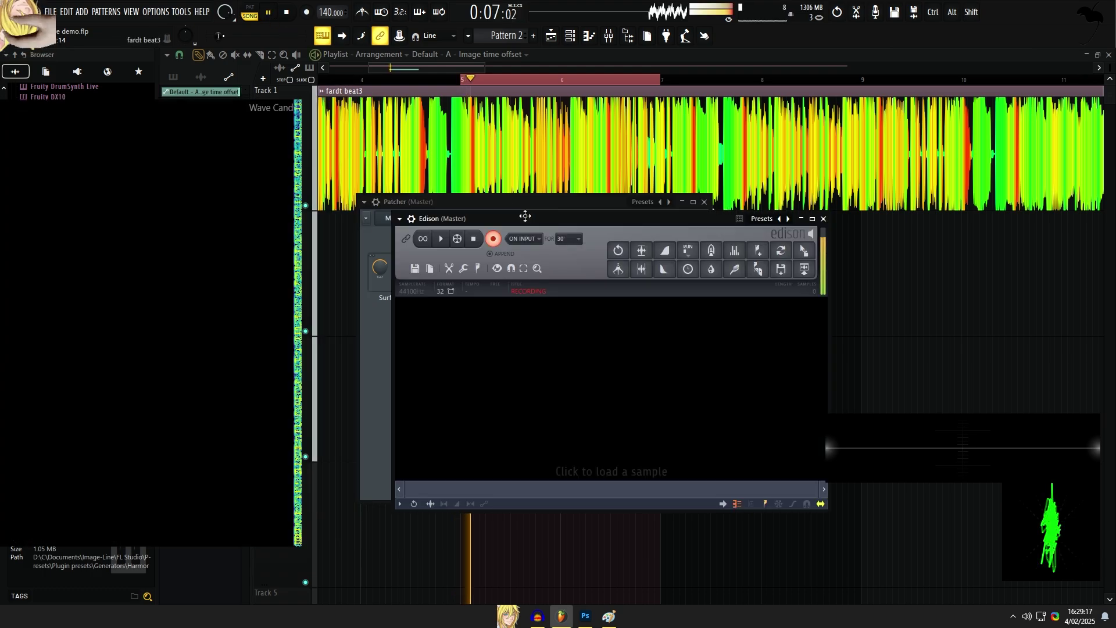
{"action": "left_click_drag", "start_coordinate": [536, 223], "coordinate": [475, 260]}
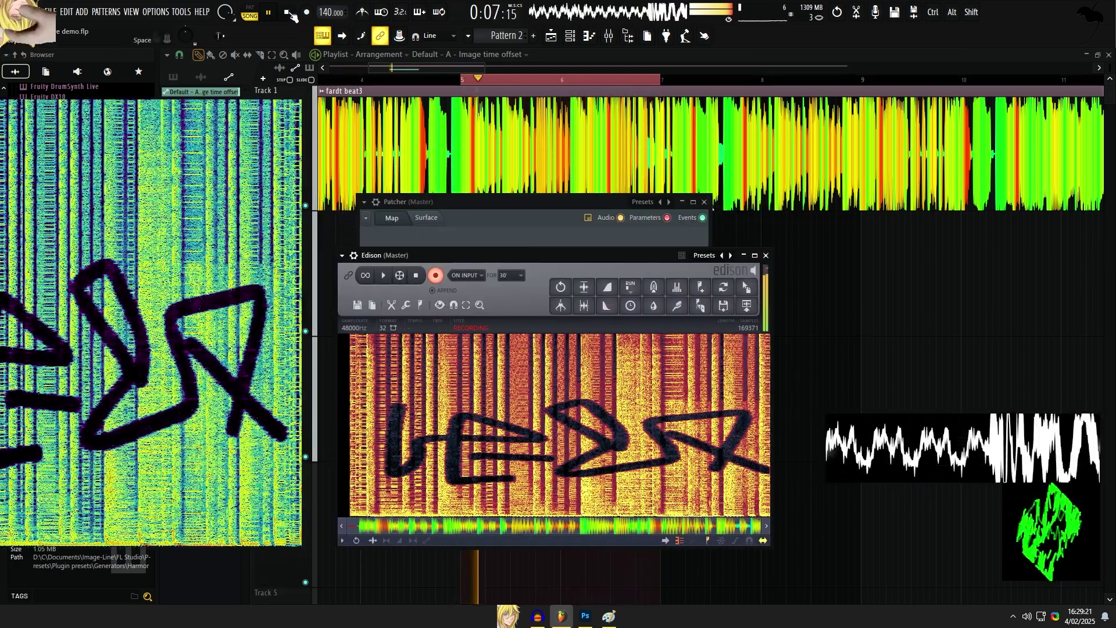
{"action": "left_click", "coordinate": [289, 11]}
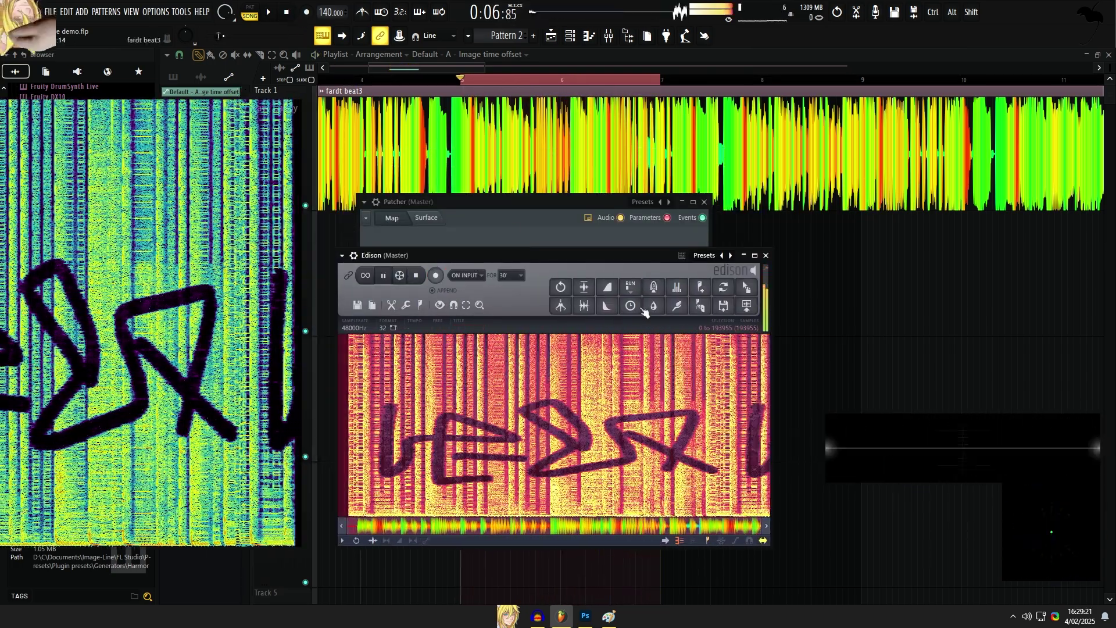
Step: Bring the Edison recording into Audacity, fit it in view, and enlarge the track and its first channel's spectrogram
{"action": "left_click_drag", "start_coordinate": [746, 287], "coordinate": [425, 381]}
{"action": "key", "text": "alt+Tab"}
{"action": "key", "text": "ctrl+a"}
{"action": "key", "text": "ctrl+f"}
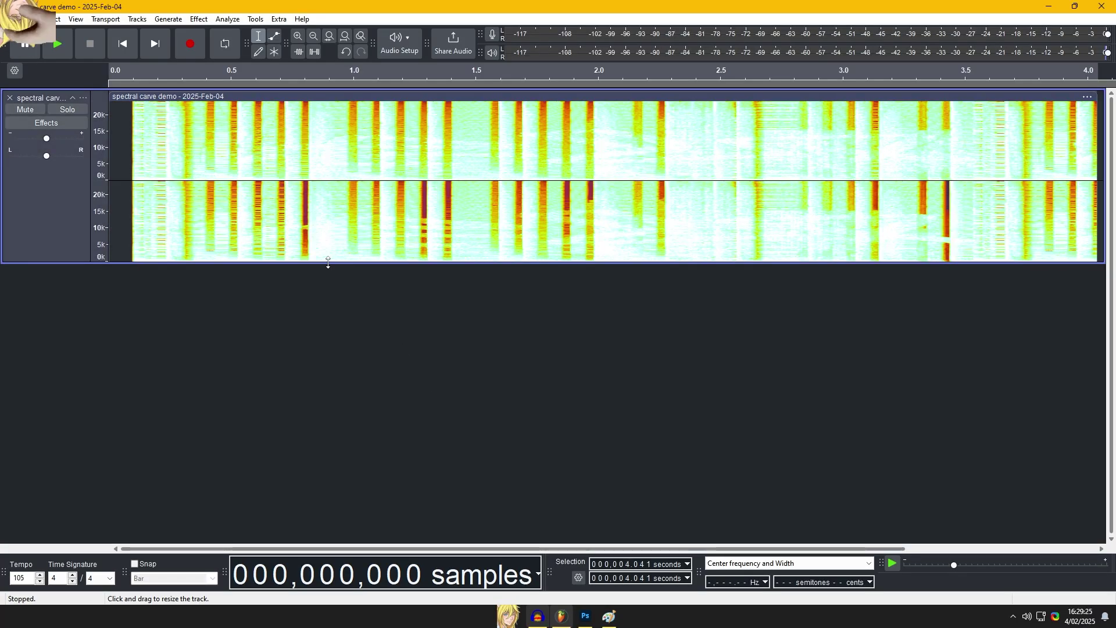
{"action": "left_click_drag", "start_coordinate": [326, 262], "coordinate": [382, 506]}
{"action": "left_click", "coordinate": [383, 515]}
{"action": "scroll", "coordinate": [469, 407], "scroll_direction": "down", "scroll_amount": 5}
{"action": "left_click_drag", "start_coordinate": [300, 302], "coordinate": [337, 472]}
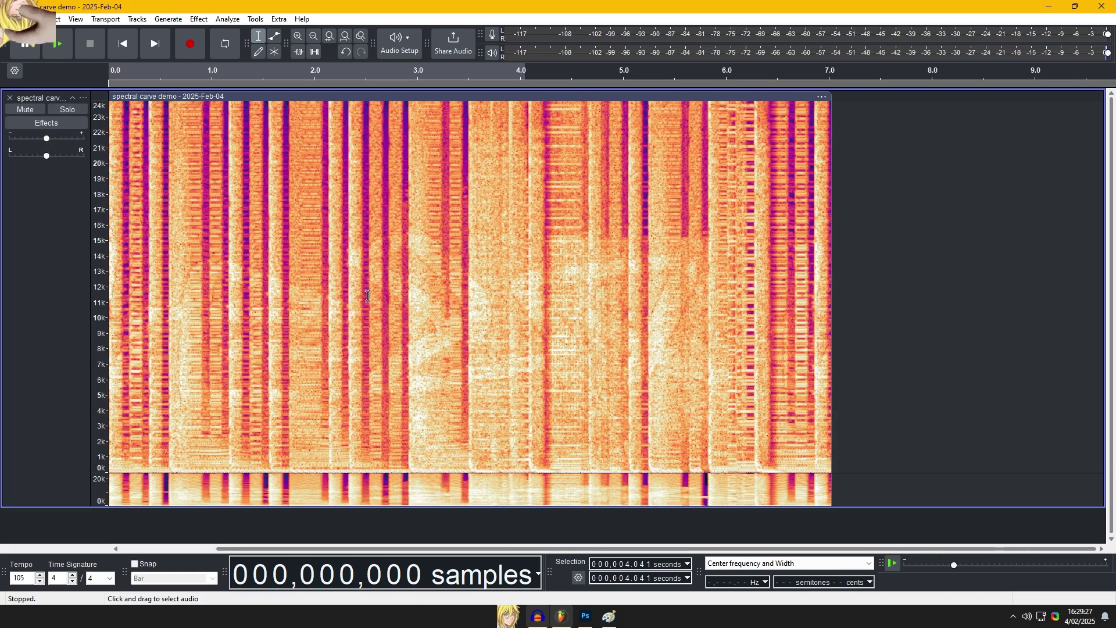
Step: Undo the last Audacity edit, switch back to FL Studio, and open the second Fruity Stereo Shaper in Patcher
{"action": "key", "text": "ctrl+z"}
{"action": "left_click", "coordinate": [561, 616]}
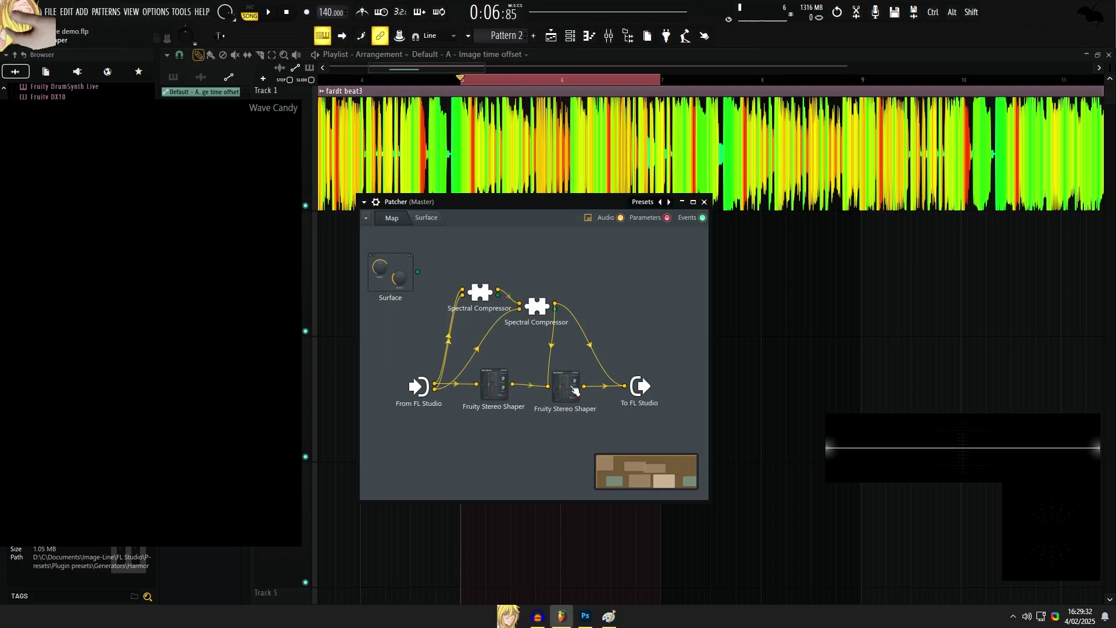
{"action": "double_click", "coordinate": [575, 390]}
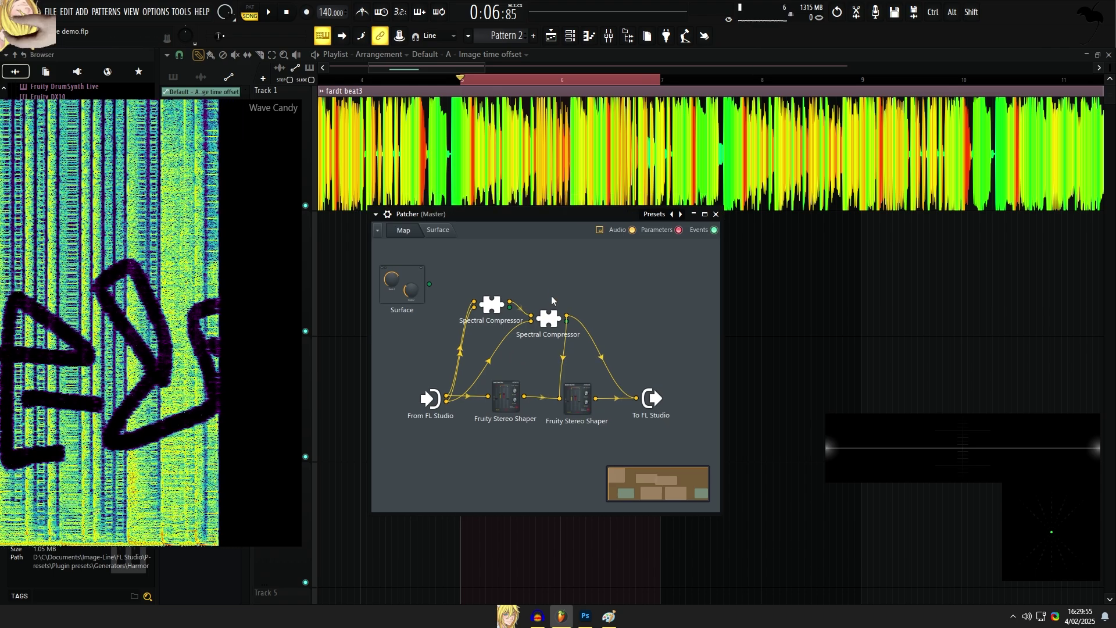
Step: Rearrange the Spectral Compressor nodes in Patcher and choose the "spectral stereo carver 2" preset
{"action": "left_click_drag", "start_coordinate": [549, 316], "coordinate": [499, 306]}
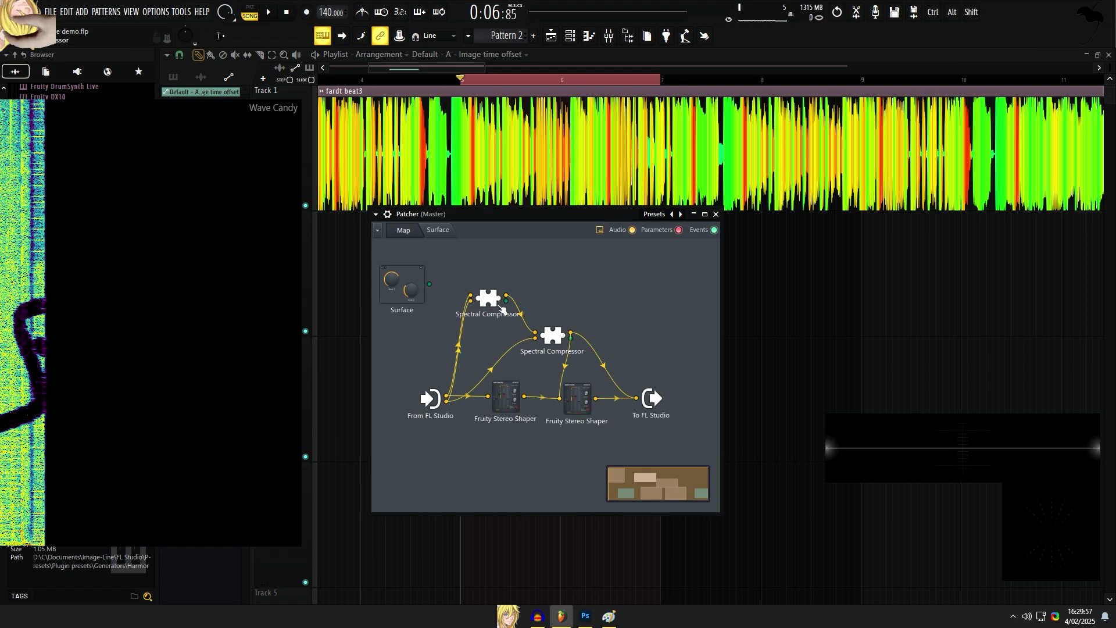
{"action": "left_click", "coordinate": [650, 213]}
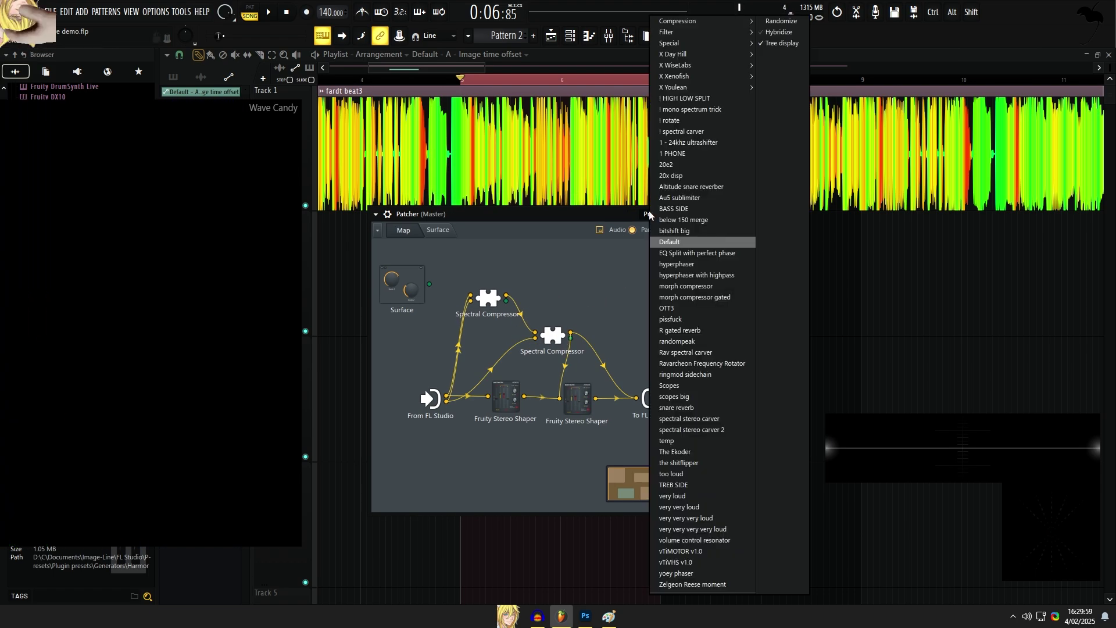
{"action": "left_click", "coordinate": [699, 431]}
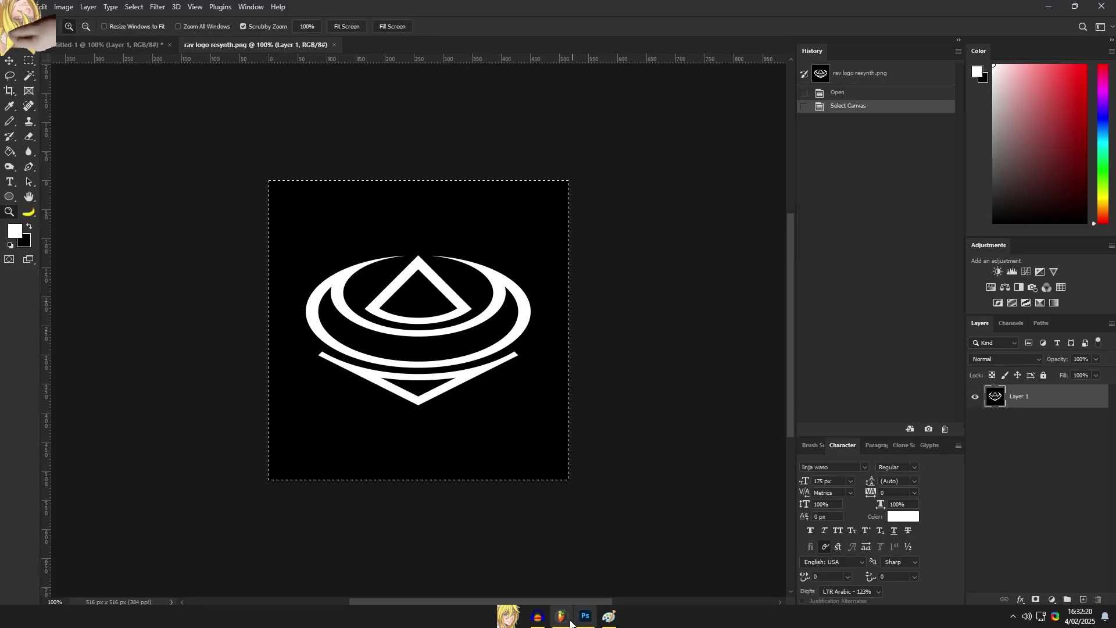
Step: Switch from Photoshop to FL Studio, paste the copied logo as Harmor's image, play the loop, and reposition the Wave Candy spectrogram
{"action": "left_click", "coordinate": [567, 620]}
{"action": "key", "text": "ctrl+v"}
{"action": "key", "text": "space"}
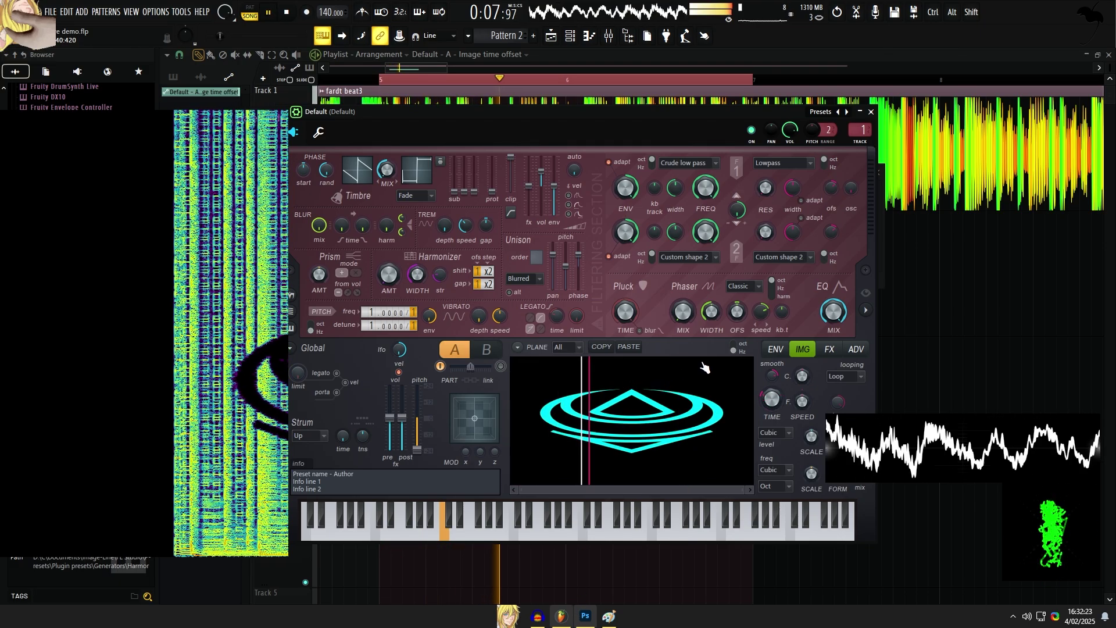
{"action": "key", "text": "space"}
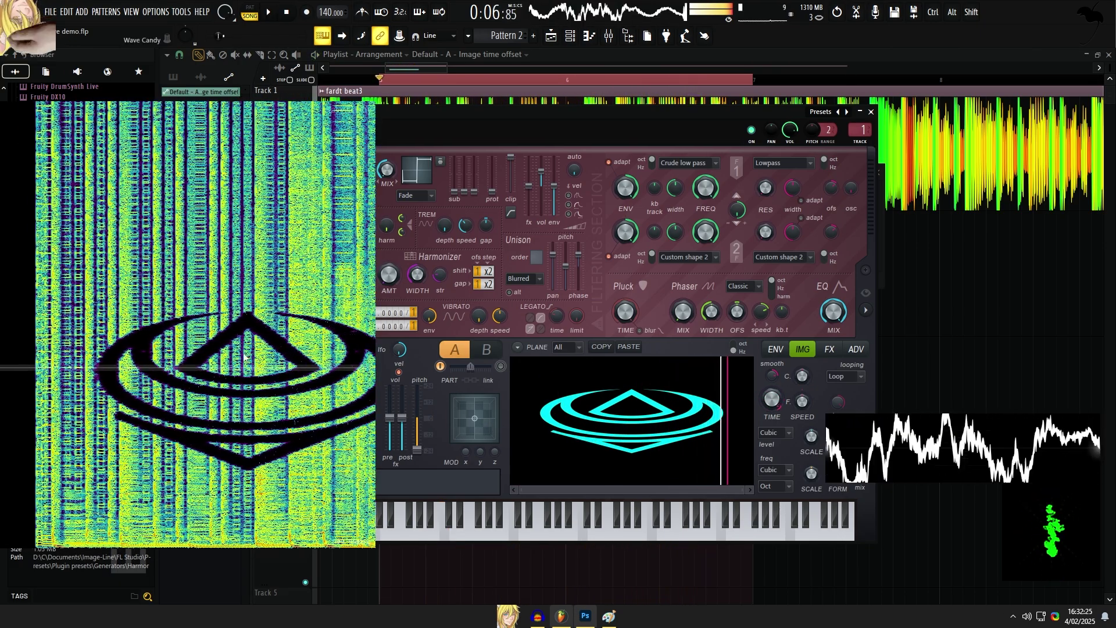
{"action": "left_click_drag", "start_coordinate": [244, 354], "coordinate": [607, 372]}
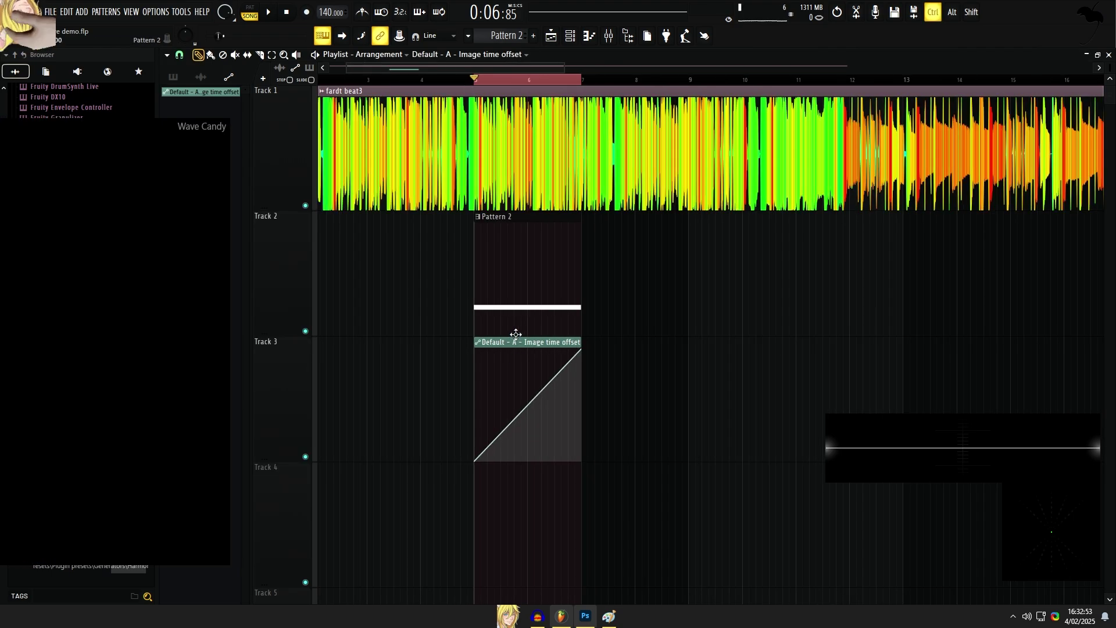
Step: Bring the new logo recording into Audacity and play part of the stereo track
{"action": "left_click_drag", "start_coordinate": [576, 298], "coordinate": [436, 357]}
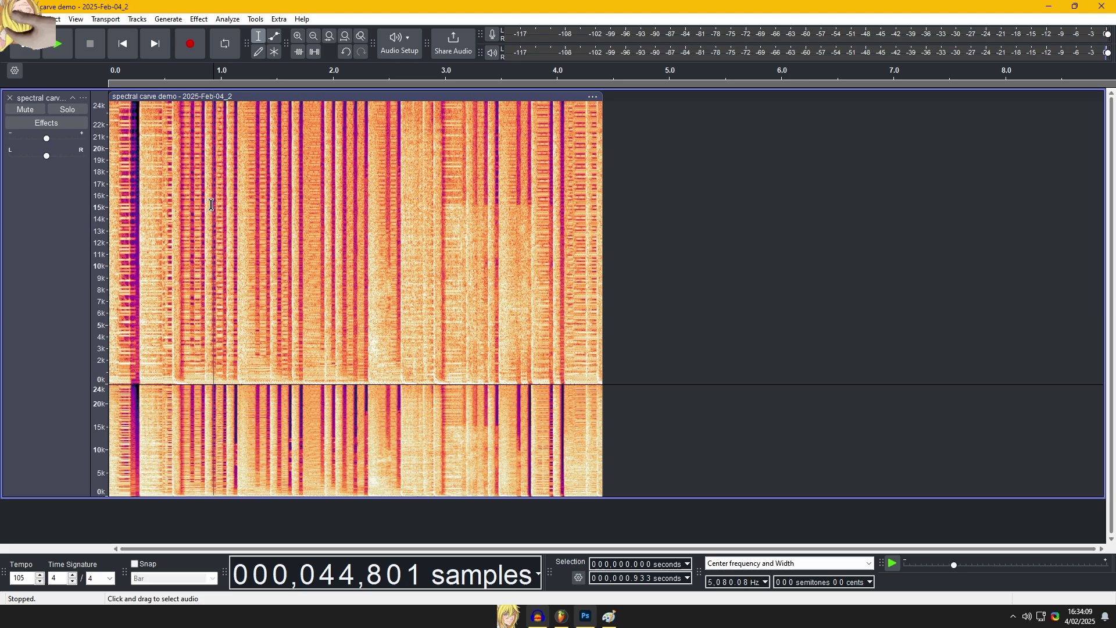
{"action": "key", "text": "space"}
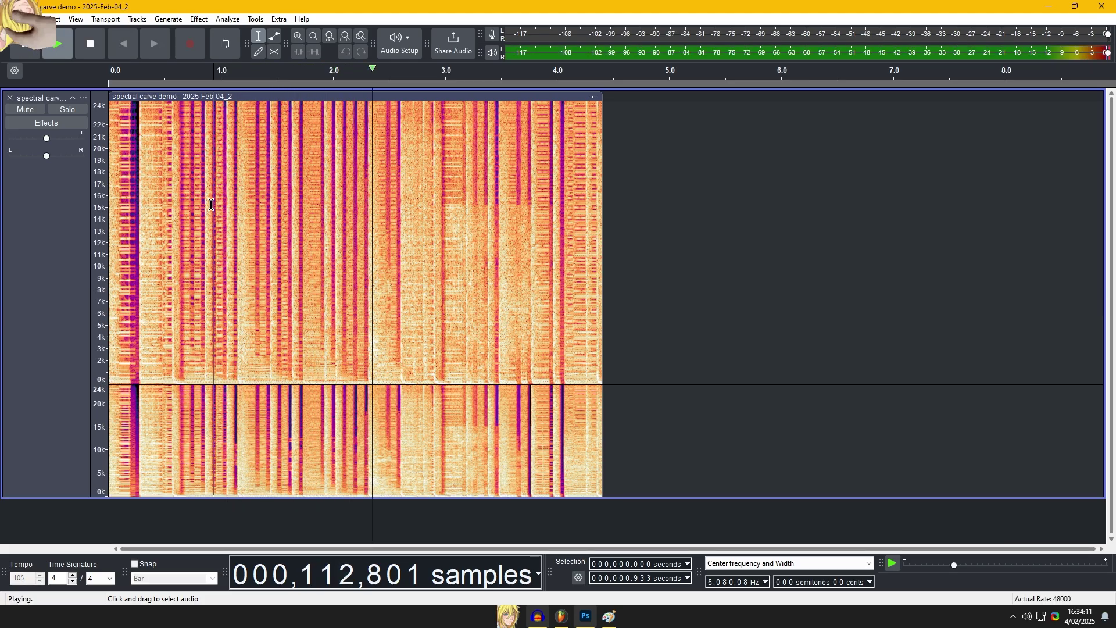
{"action": "key", "text": "space"}
Step: Balance the heights of the two channels and mix the stereo track down to mono
{"action": "left_click_drag", "start_coordinate": [203, 386], "coordinate": [186, 297]}
{"action": "left_click", "coordinate": [136, 19]}
{"action": "mouse_move", "coordinate": [146, 54]}
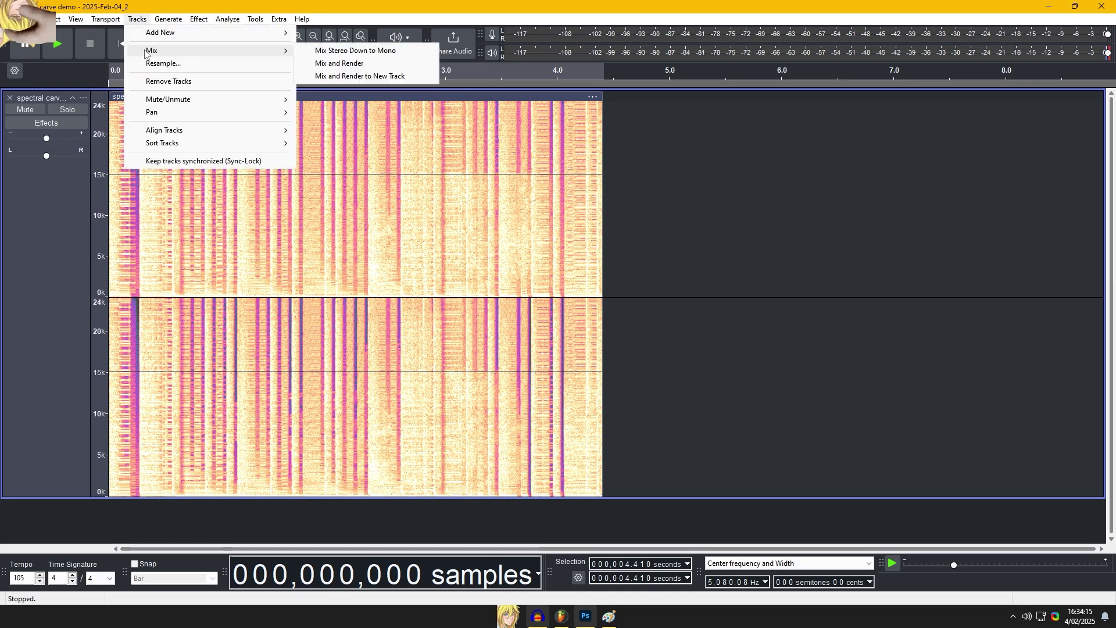
{"action": "left_click", "coordinate": [361, 64]}
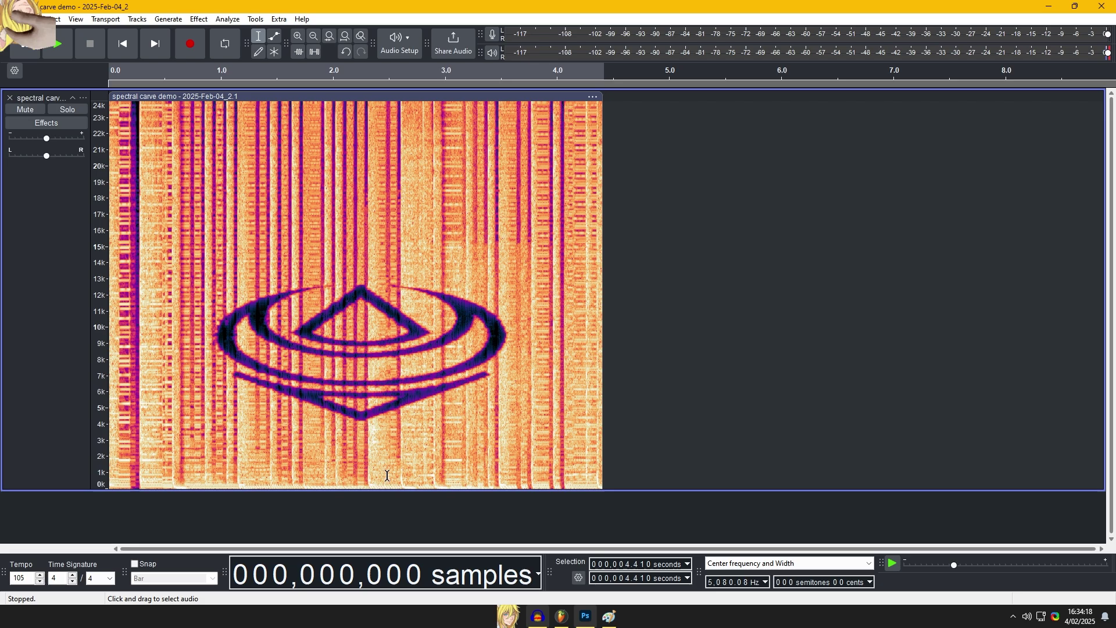
Step: Make the mono track taller and frame its spectrogram around the logo's frequency range
{"action": "scroll", "coordinate": [182, 295], "scroll_direction": "down", "scroll_amount": 3}
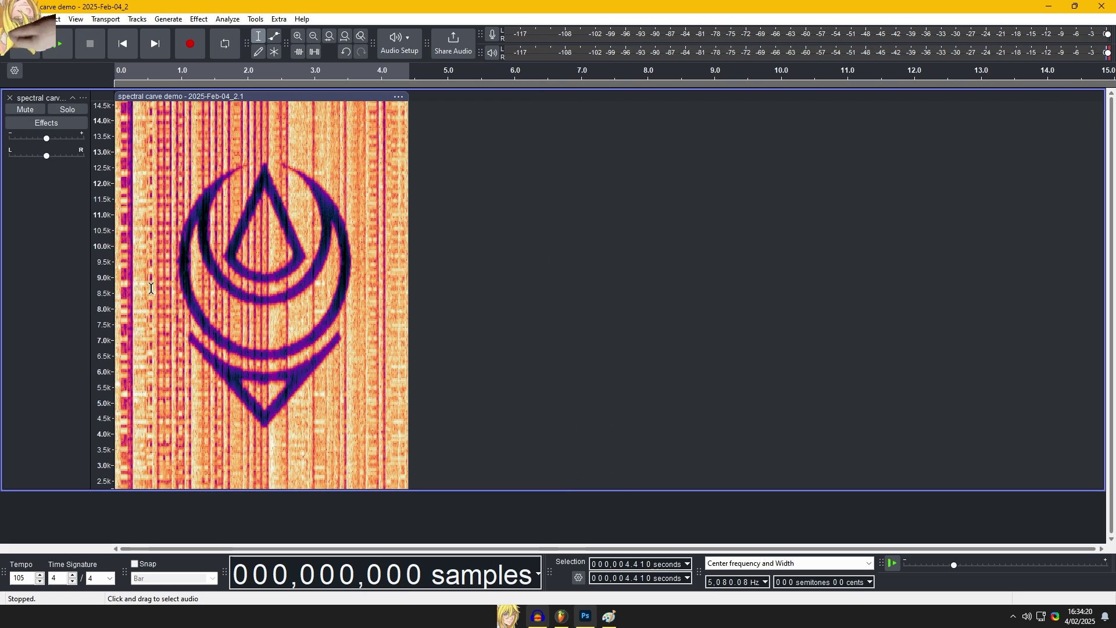
{"action": "scroll", "coordinate": [150, 288], "scroll_direction": "up", "scroll_amount": 1}
{"action": "right_click", "coordinate": [24, 258]}
{"action": "left_click", "coordinate": [97, 230]}
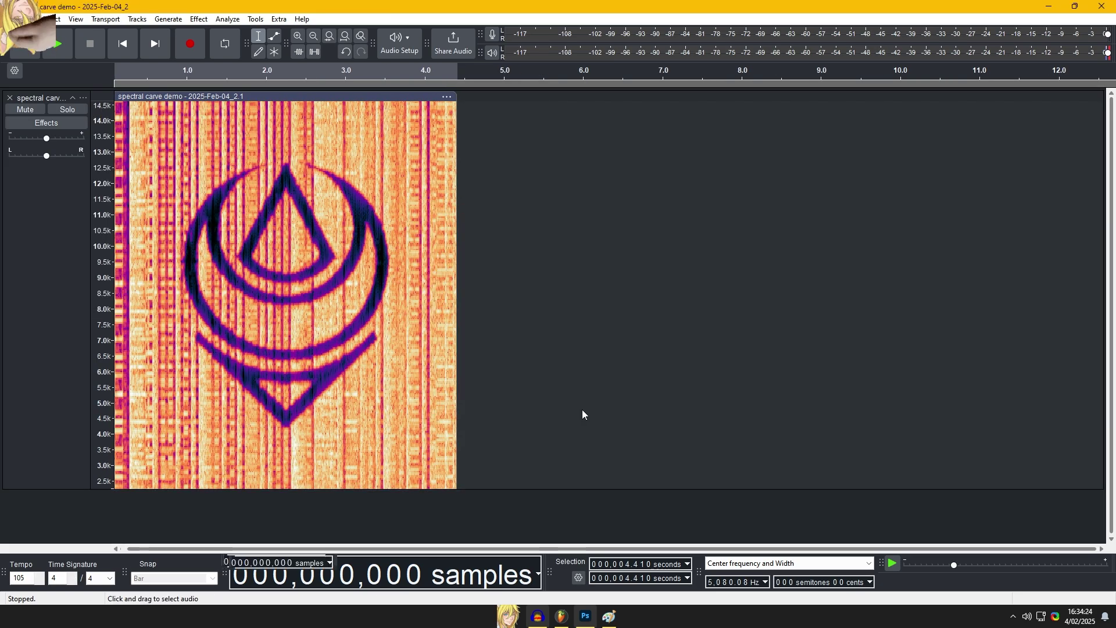
{"action": "left_click_drag", "start_coordinate": [325, 492], "coordinate": [317, 531]}
{"action": "scroll", "coordinate": [203, 442], "scroll_direction": "up", "scroll_amount": 3}
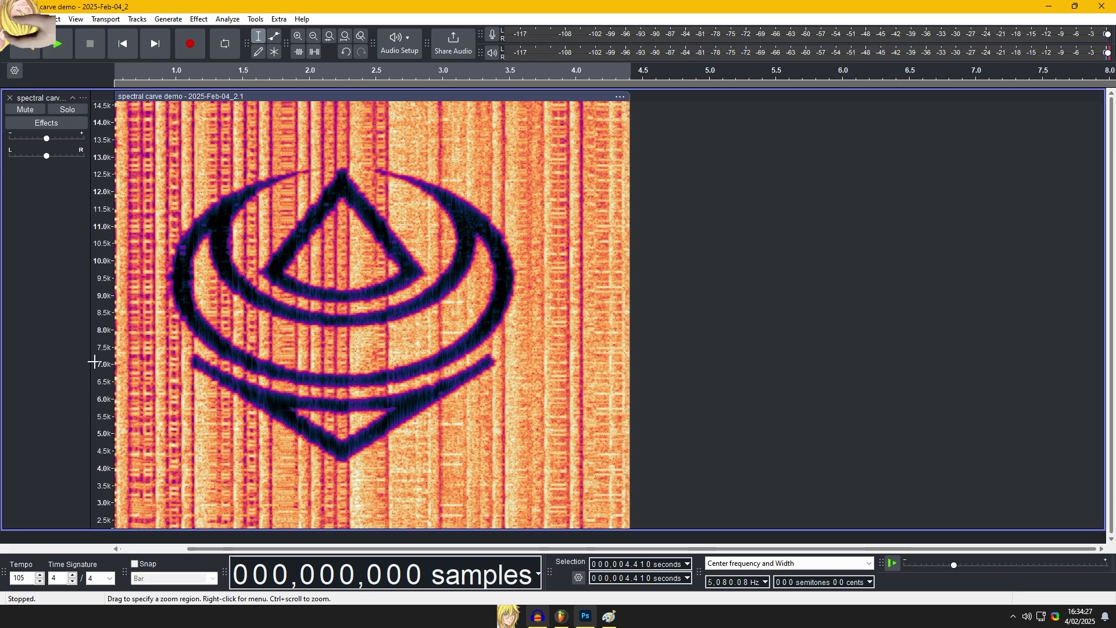
Step: Examine the logo in the mono spectrogram both close up and across the full frequency range
{"action": "scroll", "coordinate": [348, 313], "scroll_direction": "up", "scroll_amount": 7}
{"action": "left_click_drag", "start_coordinate": [474, 284], "coordinate": [284, 317]}
{"action": "left_click", "coordinate": [246, 291]}
{"action": "scroll", "coordinate": [242, 292], "scroll_direction": "down", "scroll_amount": 4}
{"action": "scroll", "coordinate": [101, 292], "scroll_direction": "down", "scroll_amount": 4}
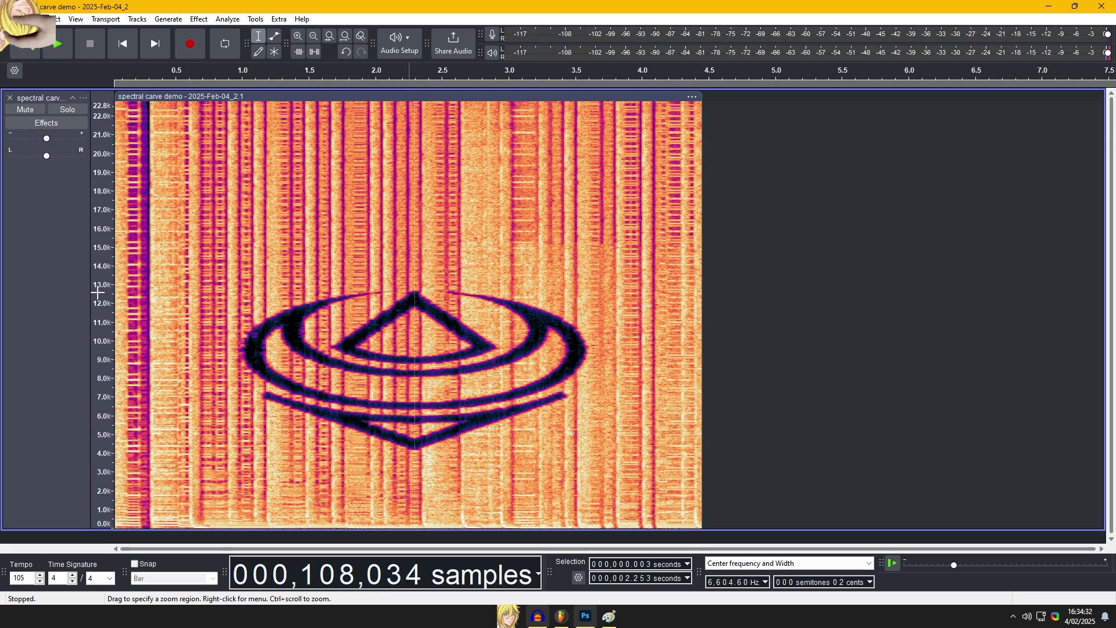
{"action": "scroll", "coordinate": [258, 413], "scroll_direction": "up", "scroll_amount": 1}
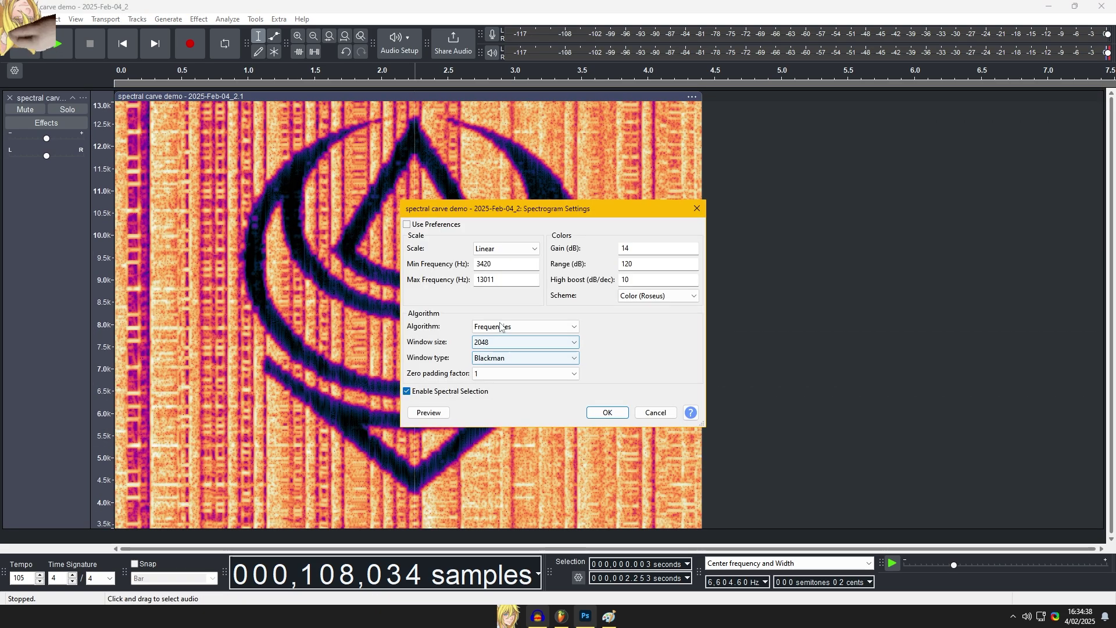
Step: Set the track's spectrogram window type to Blackman-Harris and apply it
{"action": "left_click", "coordinate": [526, 357]}
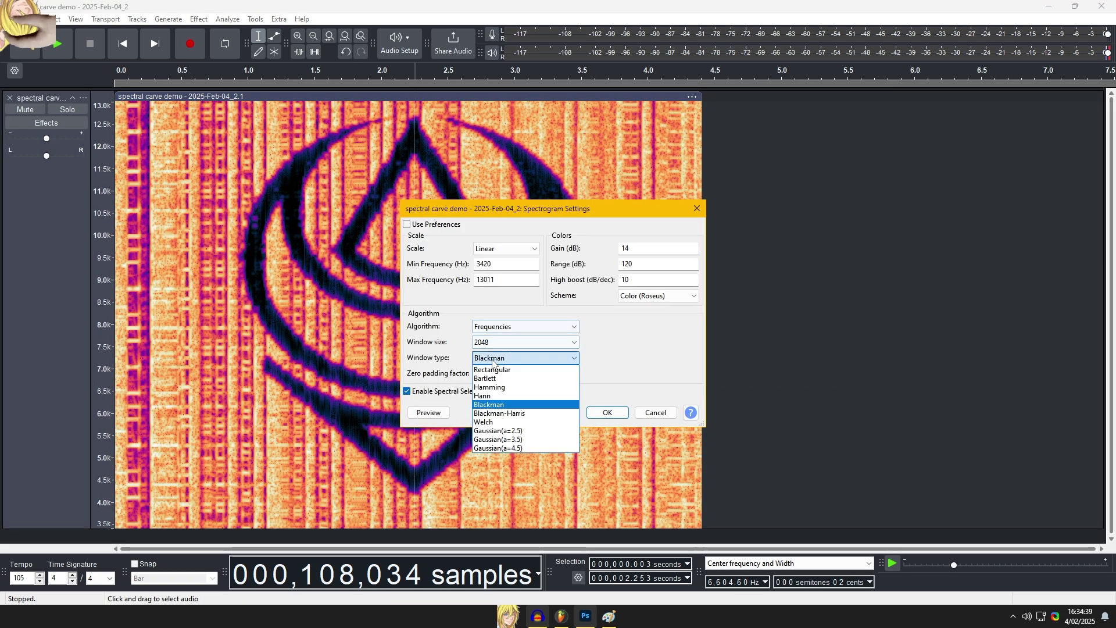
{"action": "left_click", "coordinate": [512, 410]}
{"action": "left_click", "coordinate": [607, 410]}
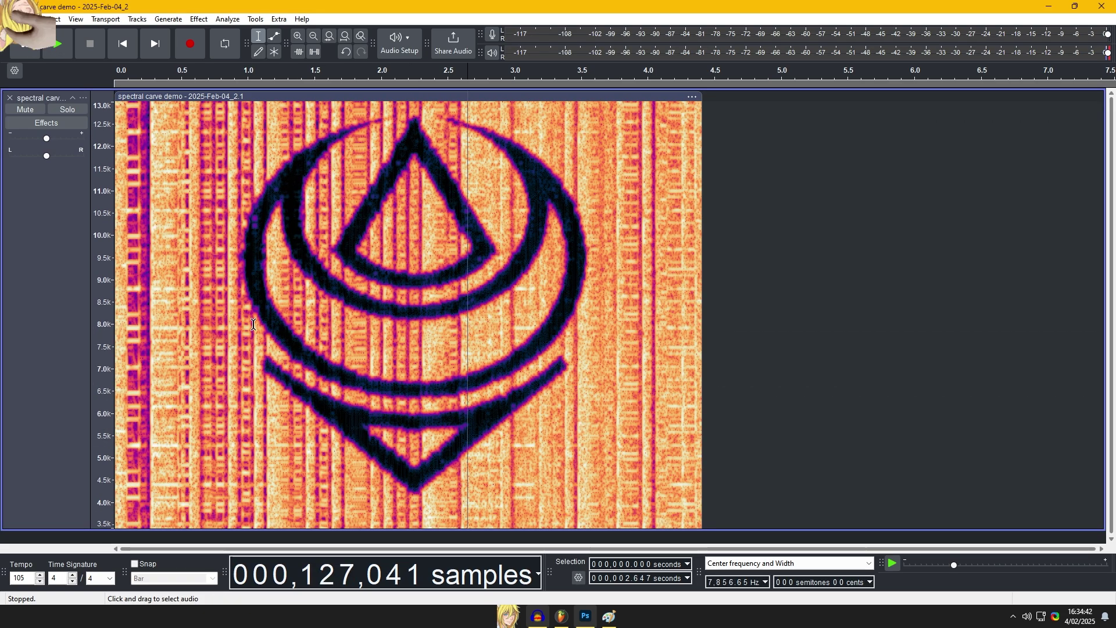
Step: Inspect the logo's edges in the spectrogram up close, and reframe the frequency range around the whole logo
{"action": "scroll", "coordinate": [406, 296], "scroll_direction": "up", "scroll_amount": 3, "text": "ctrl"}
{"action": "scroll", "coordinate": [95, 309], "scroll_direction": "down", "scroll_amount": 2}
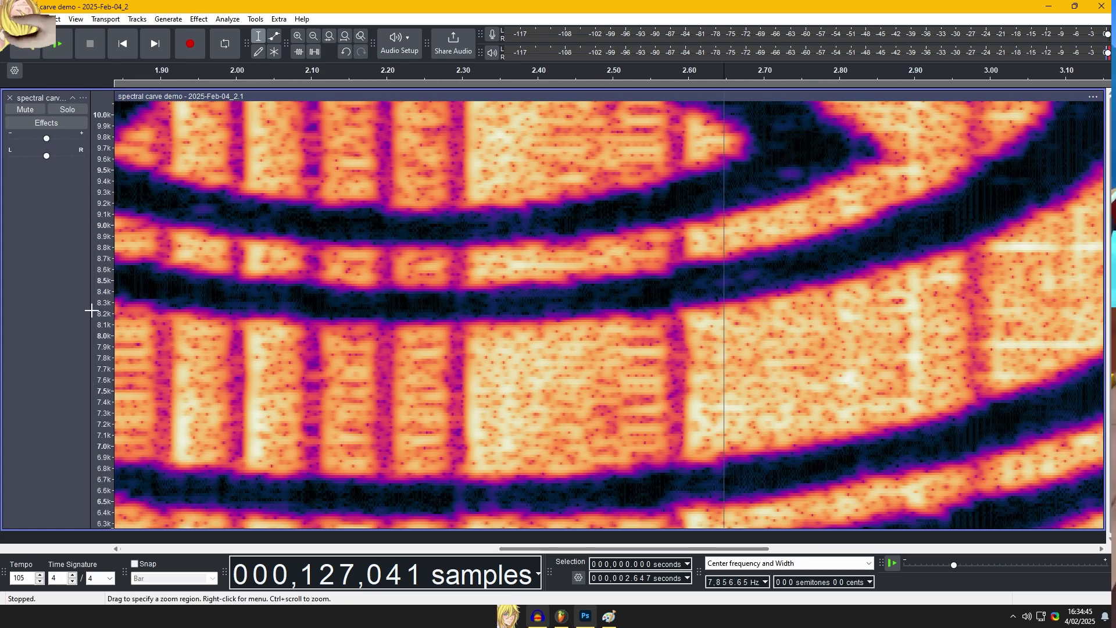
{"action": "scroll", "coordinate": [599, 335], "scroll_direction": "down", "scroll_amount": 3, "text": "ctrl"}
{"action": "scroll", "coordinate": [113, 331], "scroll_direction": "up", "scroll_amount": 3}
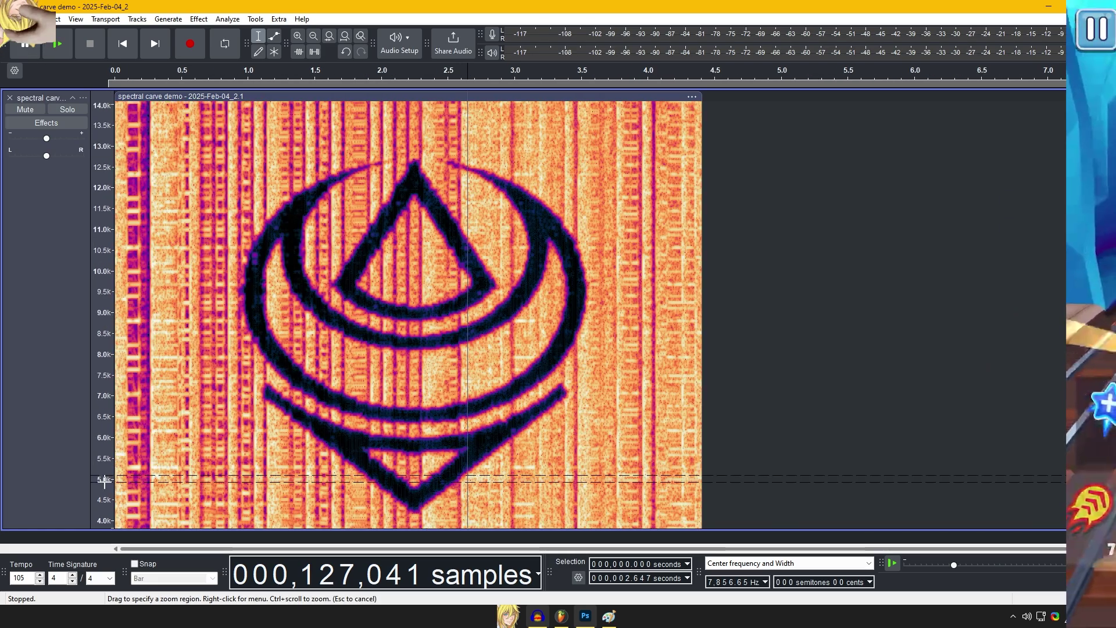
{"action": "scroll", "coordinate": [112, 331], "scroll_direction": "down", "scroll_amount": 4}
{"action": "scroll", "coordinate": [356, 267], "scroll_direction": "down", "scroll_amount": 1, "text": "ctrl"}
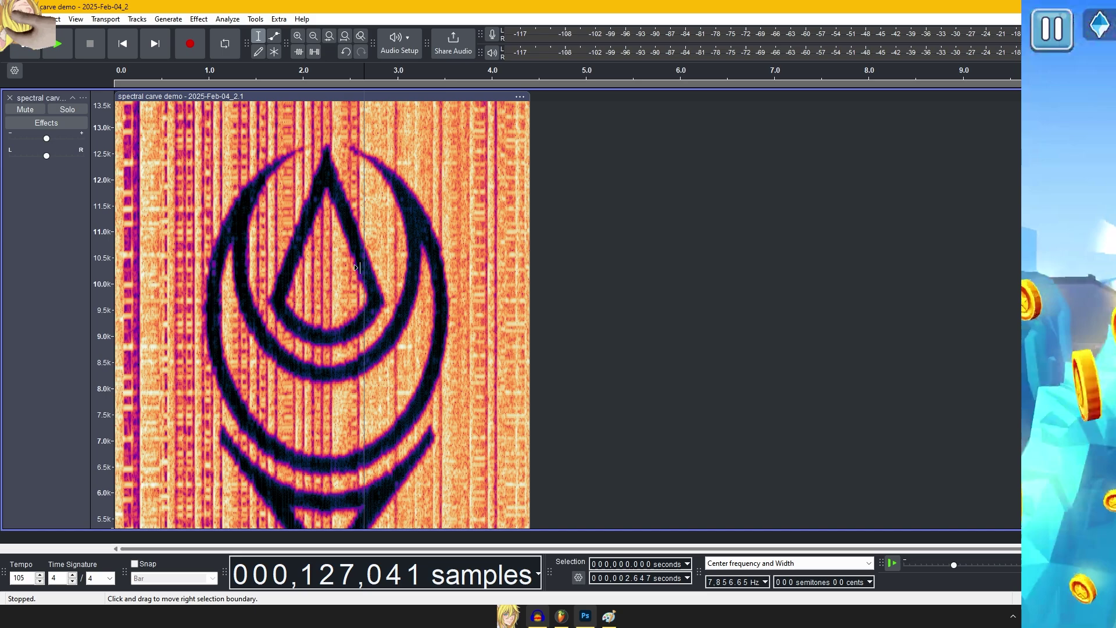
{"action": "scroll", "coordinate": [97, 262], "scroll_direction": "down", "scroll_amount": 2}
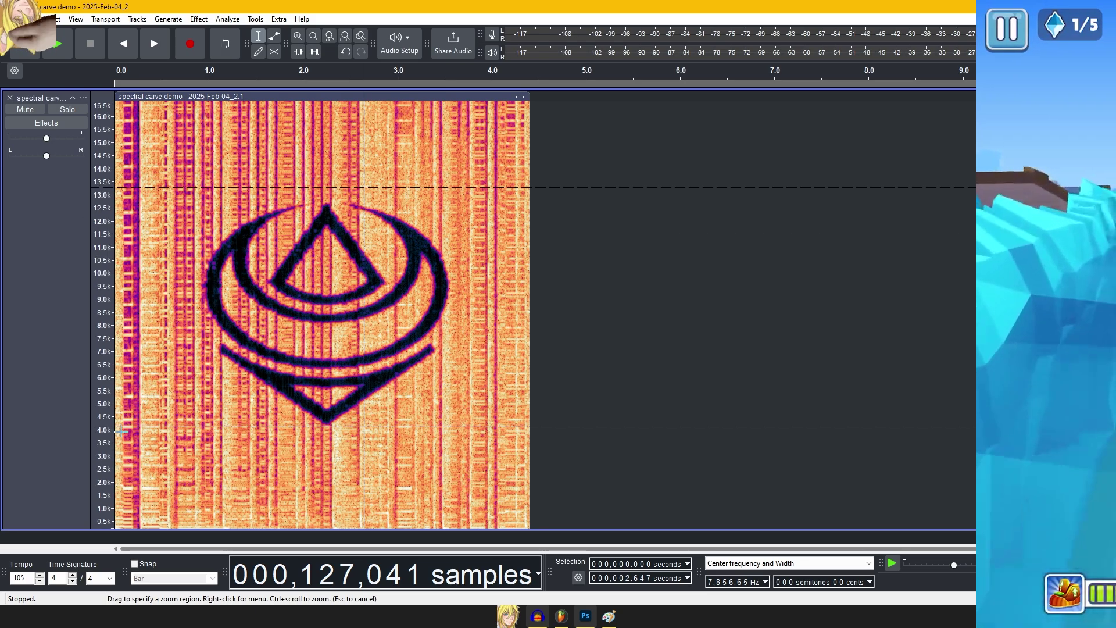
{"action": "left_click_drag", "start_coordinate": [121, 431], "coordinate": [121, 443]}
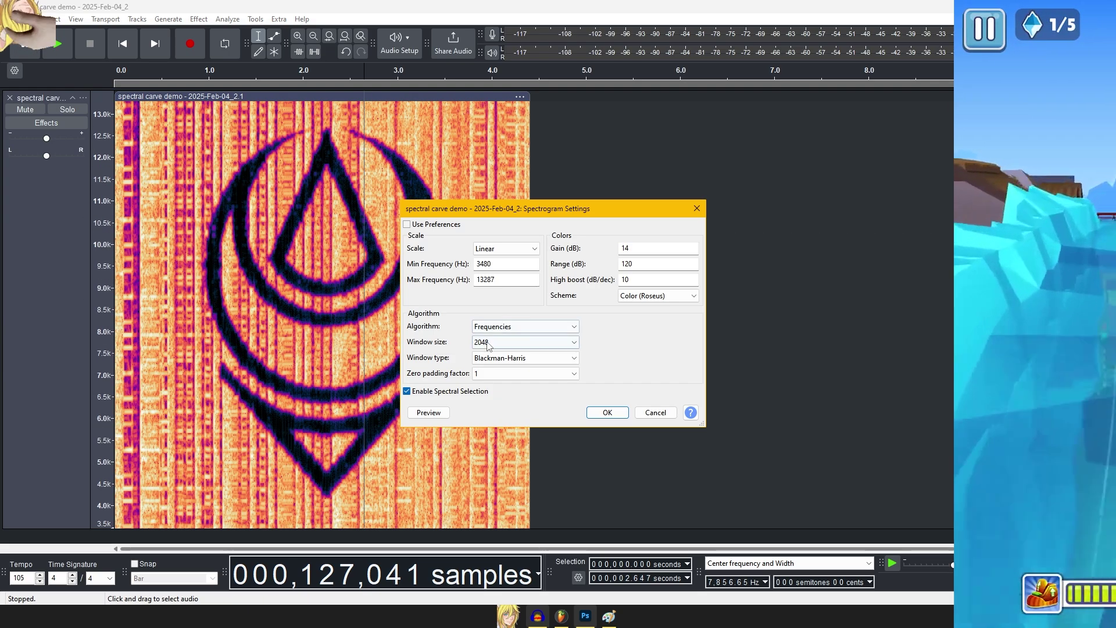
Step: Set the track's spectrogram window size to 256 and apply it
{"action": "left_click", "coordinate": [492, 343]}
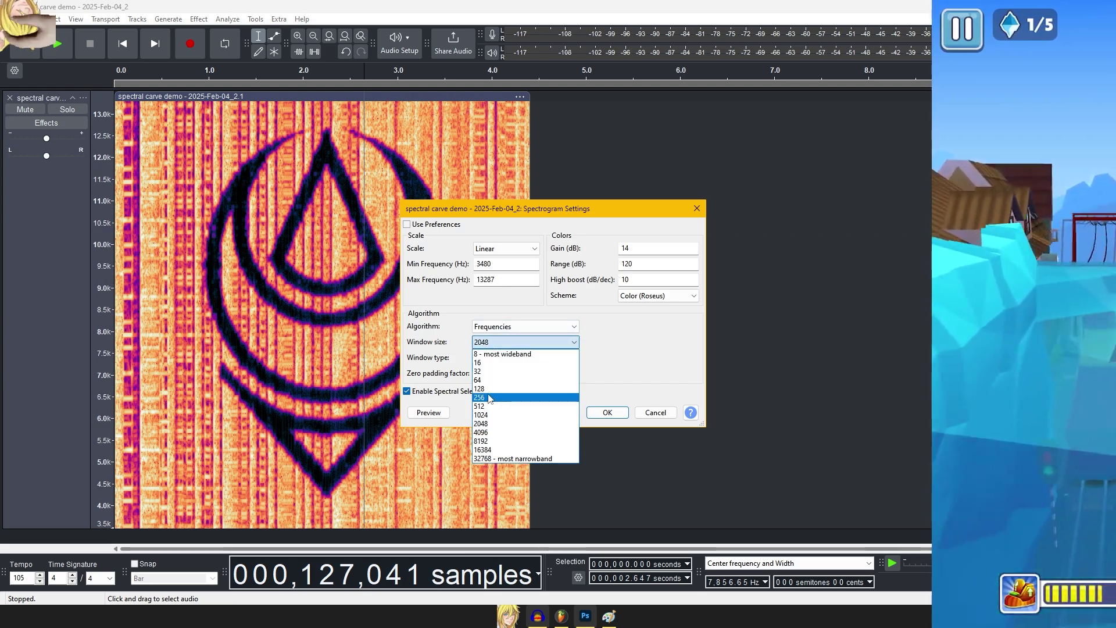
{"action": "left_click", "coordinate": [488, 398]}
{"action": "left_click", "coordinate": [606, 412]}
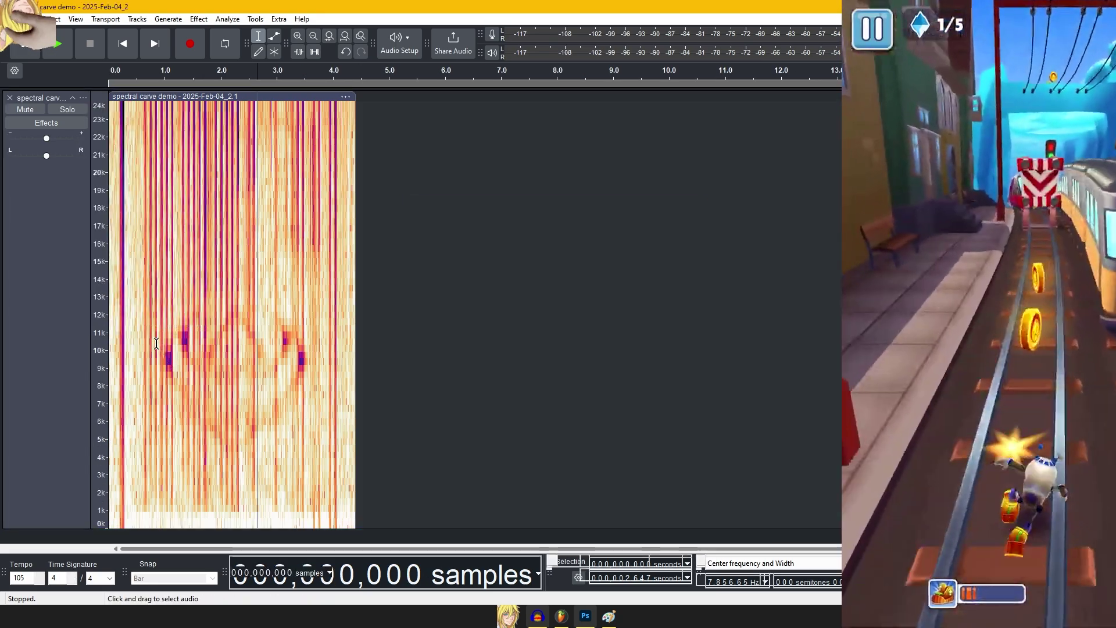
Step: Change the spectrogram window size to 8192 and view the logo with the applied settings
{"action": "scroll", "coordinate": [225, 357], "scroll_direction": "up", "scroll_amount": 3}
{"action": "left_click", "coordinate": [492, 341]}
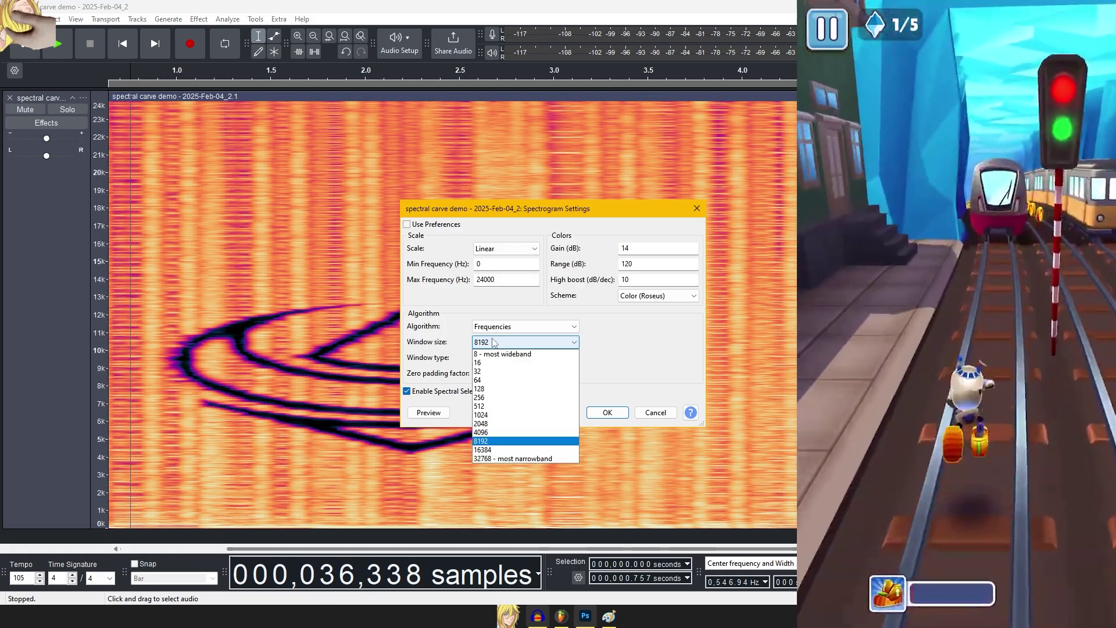
{"action": "left_click", "coordinate": [489, 398]}
{"action": "left_click", "coordinate": [607, 413]}
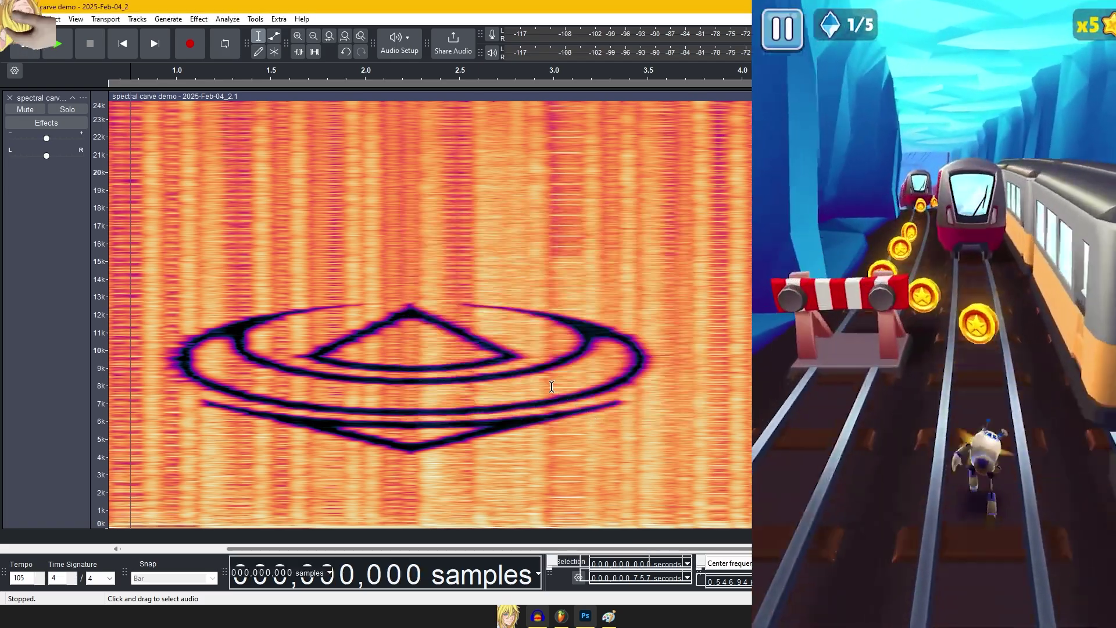